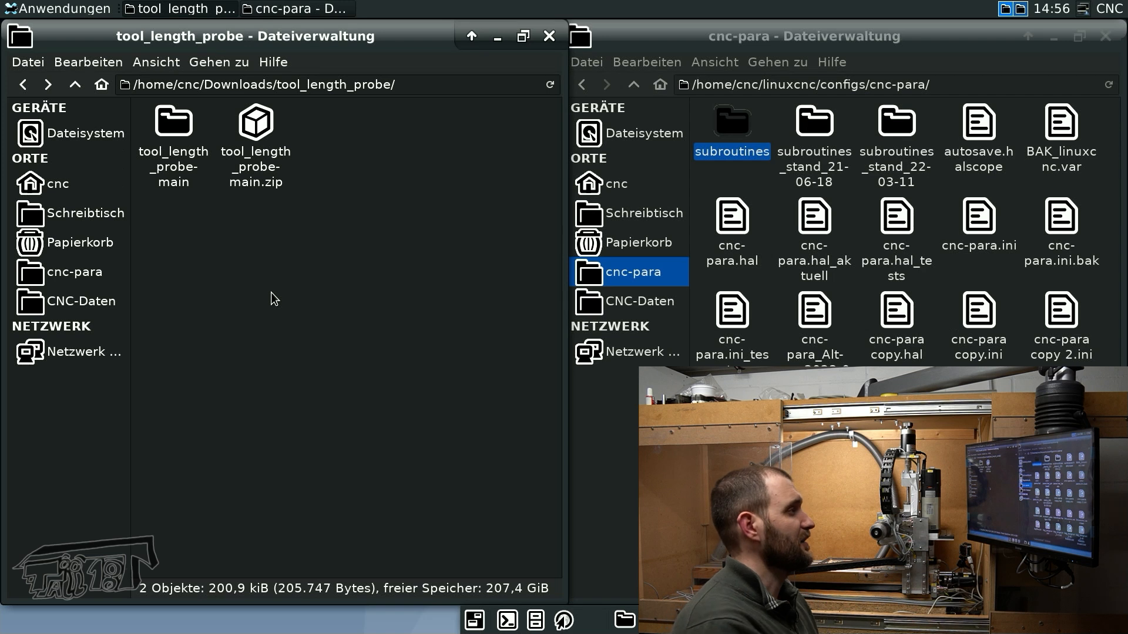
Open the tool_length_probe-main folder, look through its docs subfolder for the manuals, and return to the main folder.
click(267, 179)
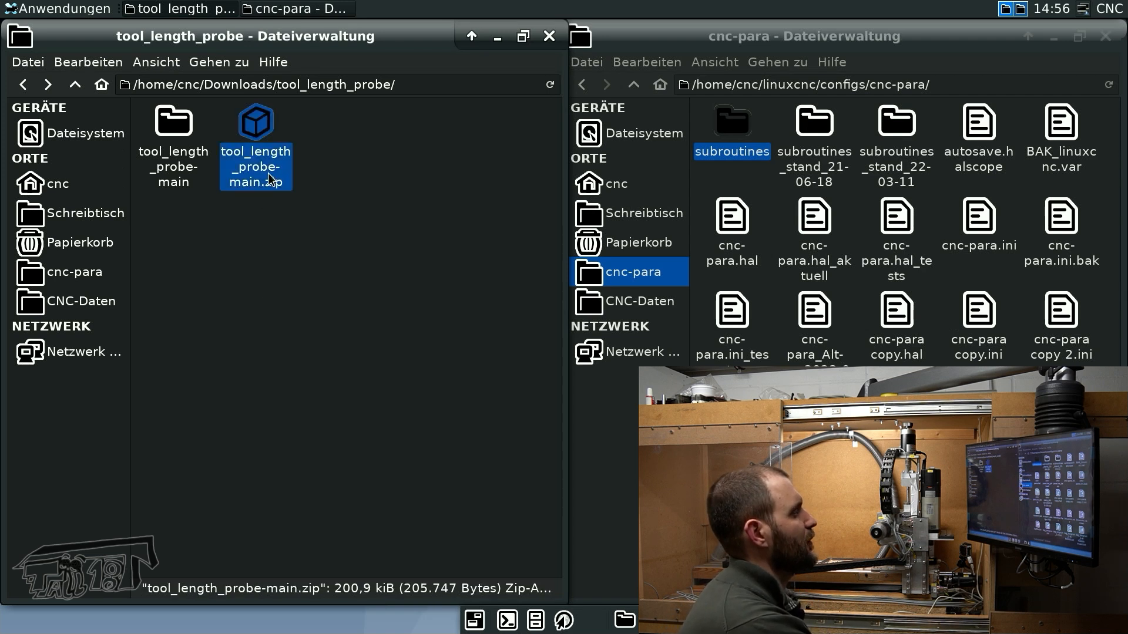
double_click(178, 122)
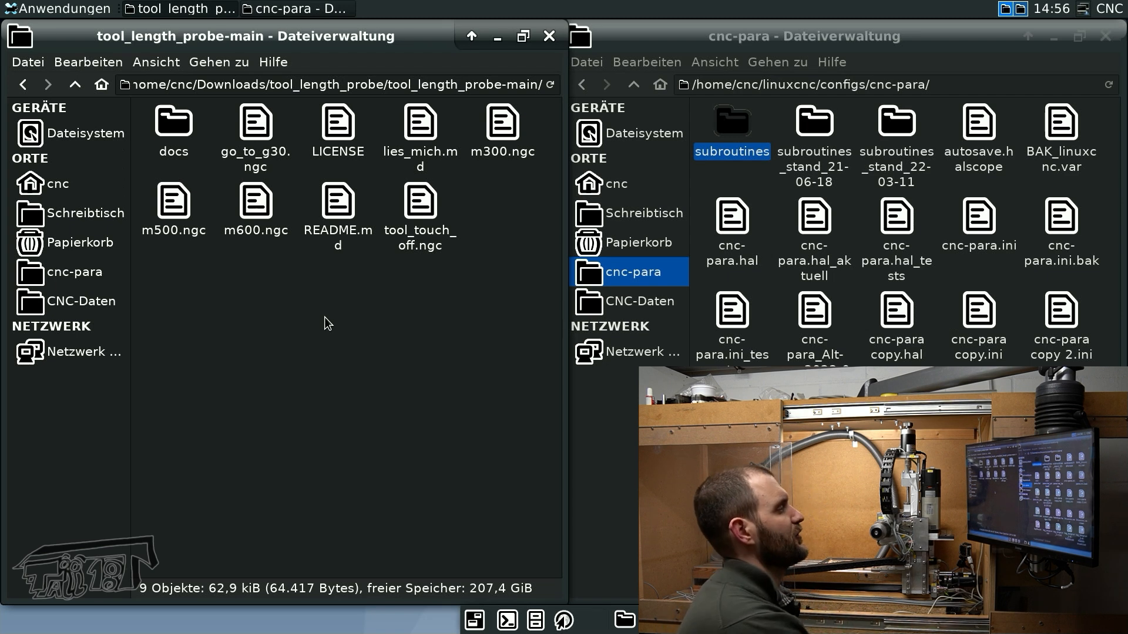
double_click(174, 124)
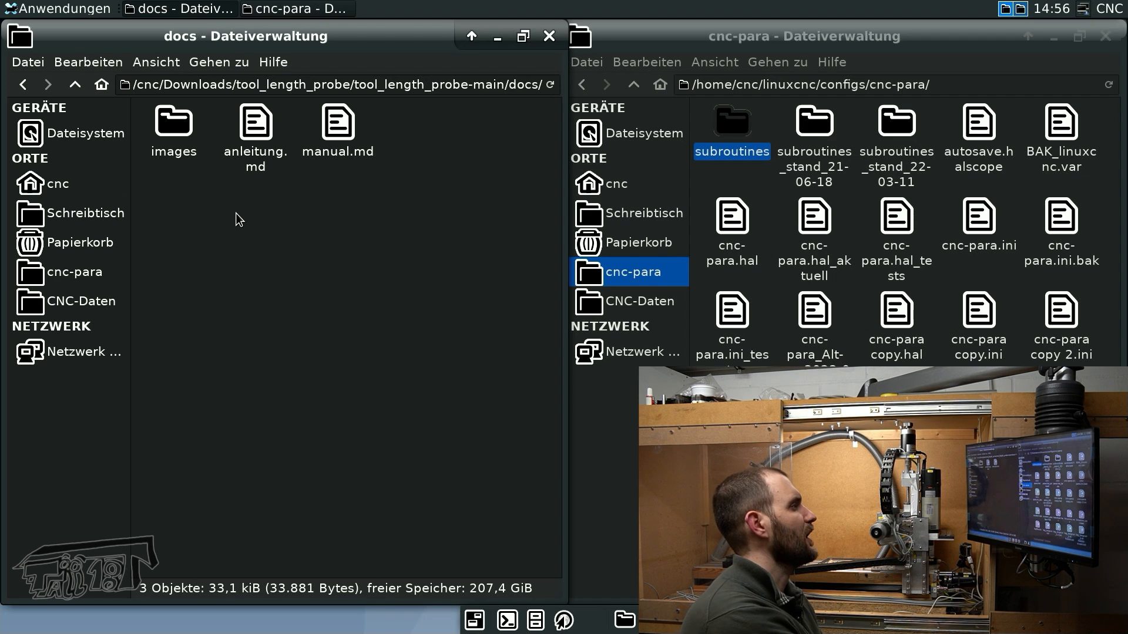
click(275, 170)
click(327, 162)
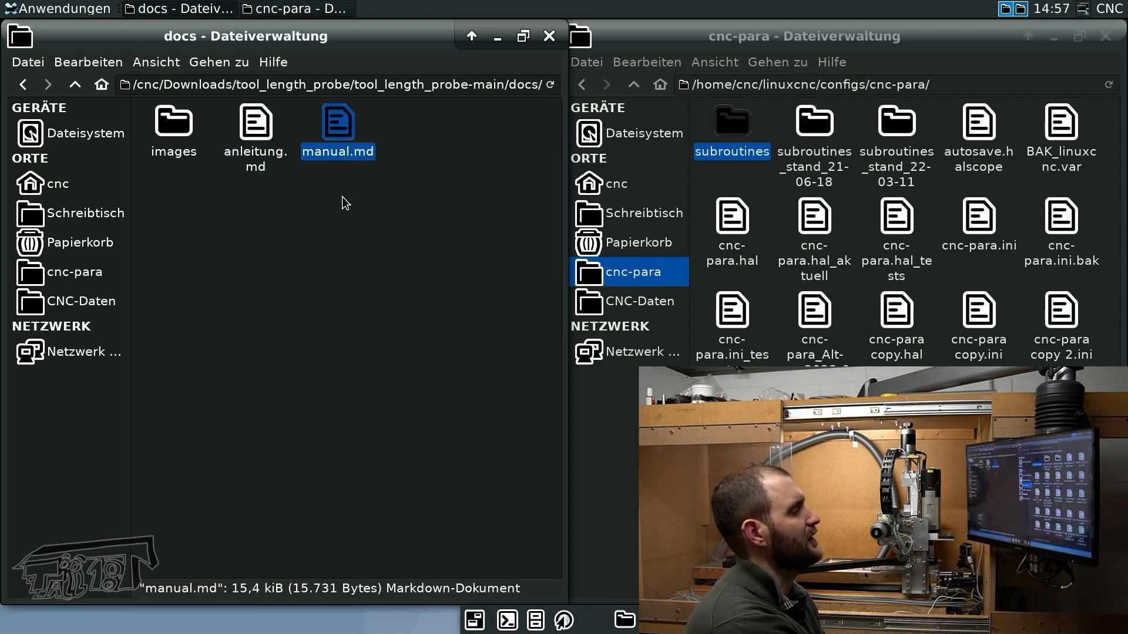
click(336, 266)
key(alt+Up)
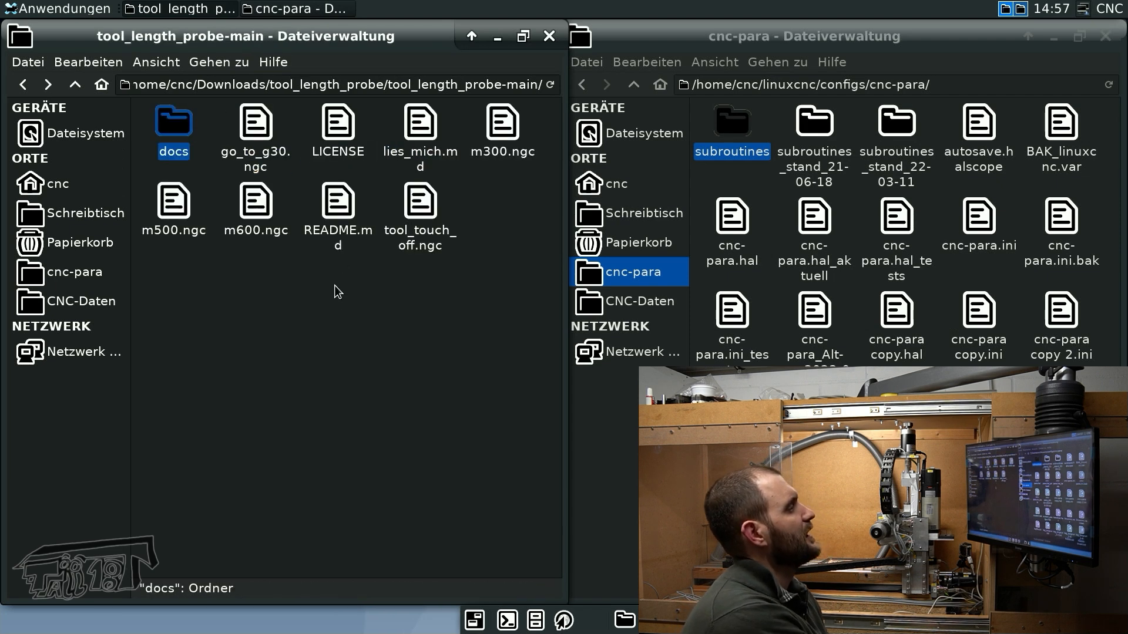
click(346, 295)
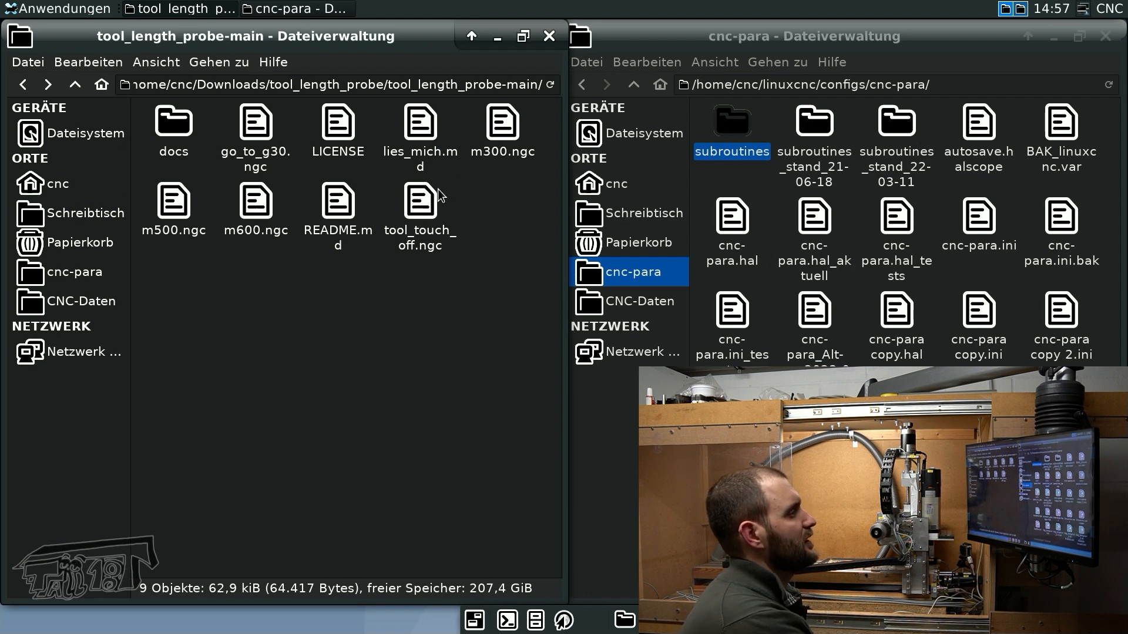
Copy the files tool_touch_off.ngc, go_to_g30.ngc and m600.ngc from the tool_length_probe-main folder.
click(421, 213)
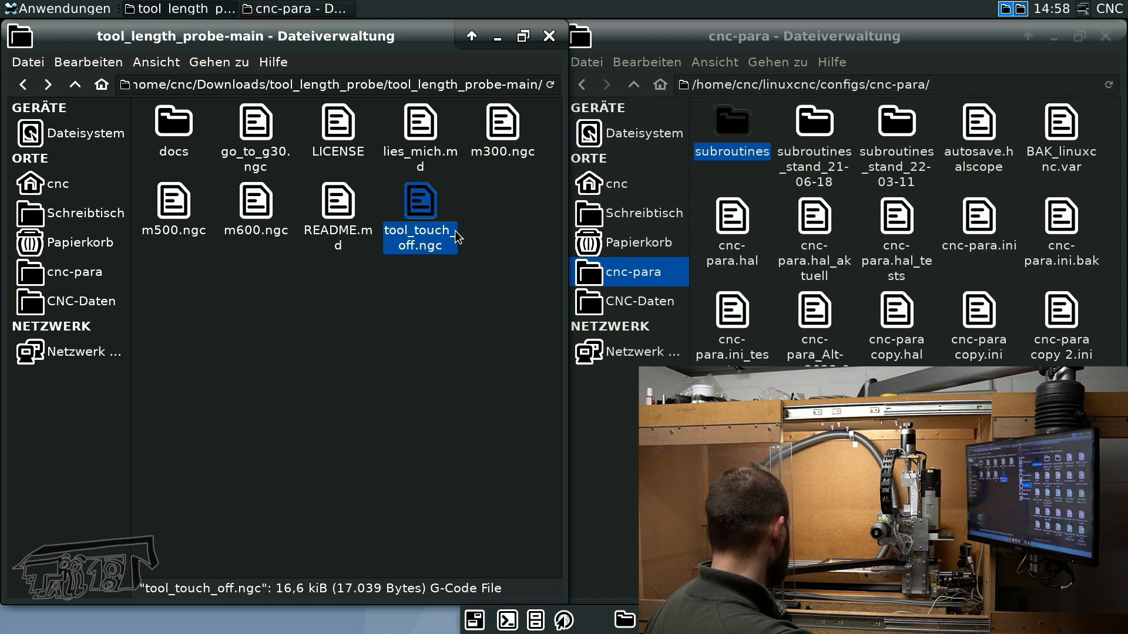
ctrl+click(256, 129)
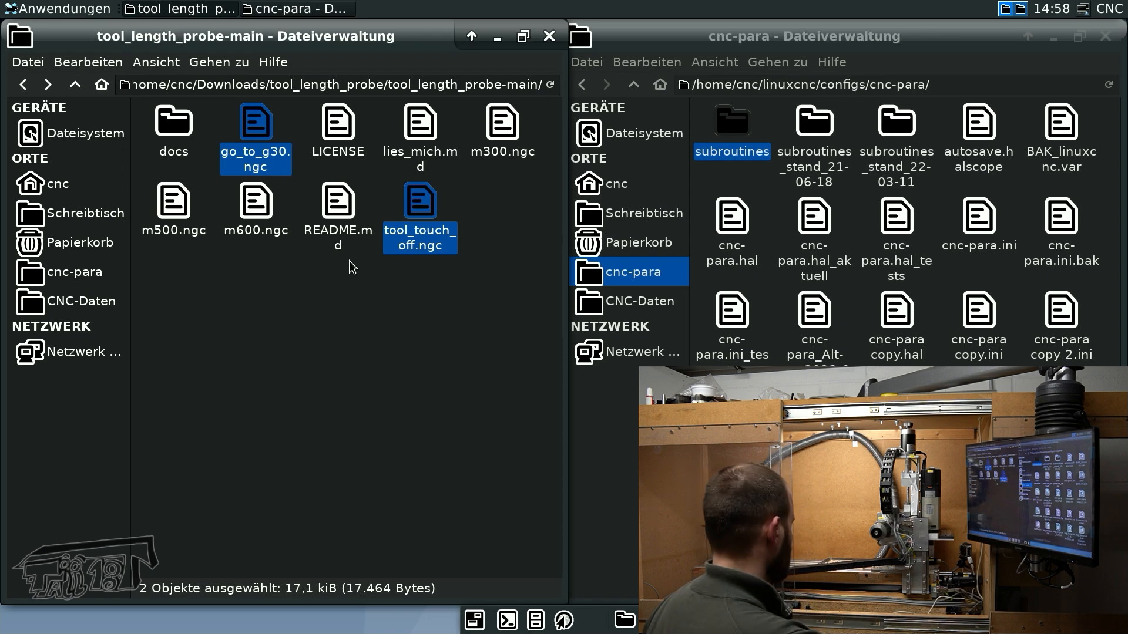
ctrl+click(270, 212)
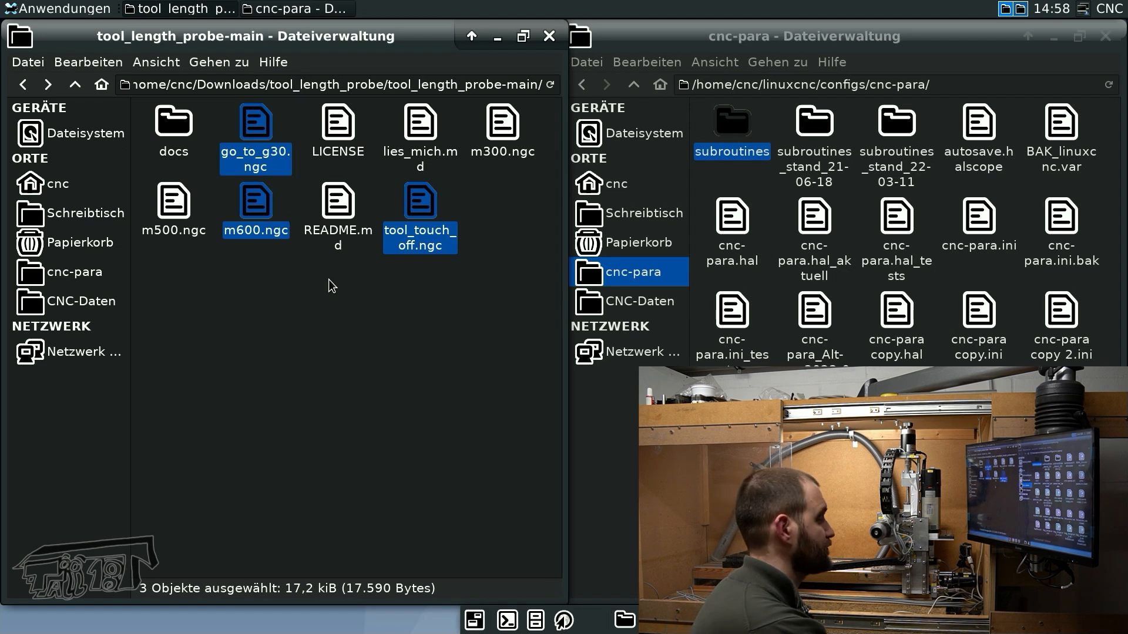
right_click(428, 199)
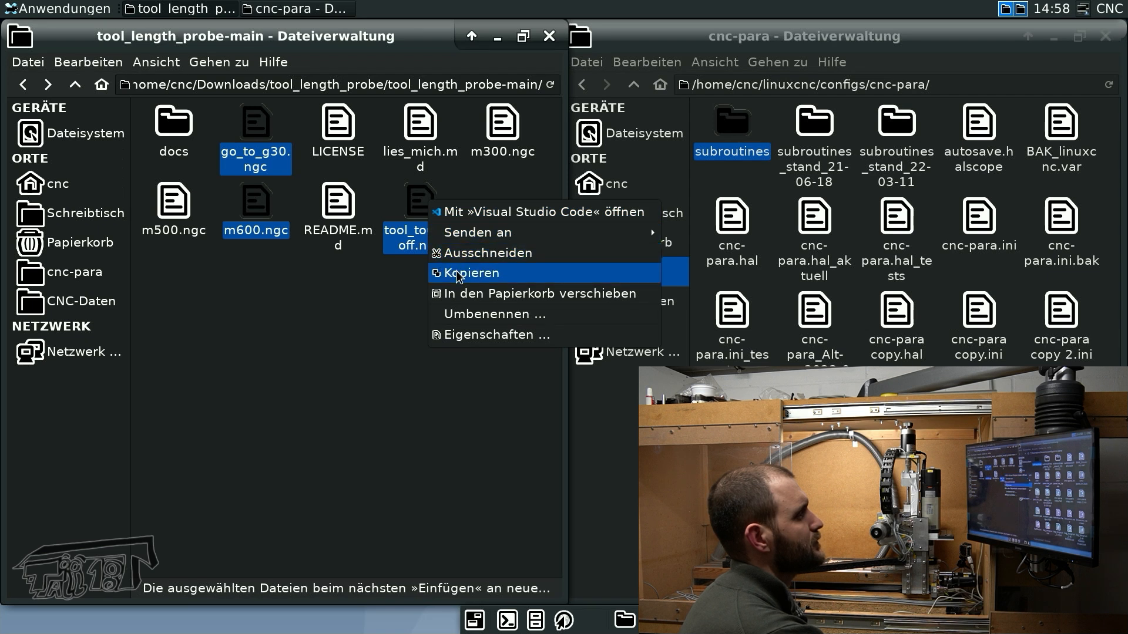
click(464, 272)
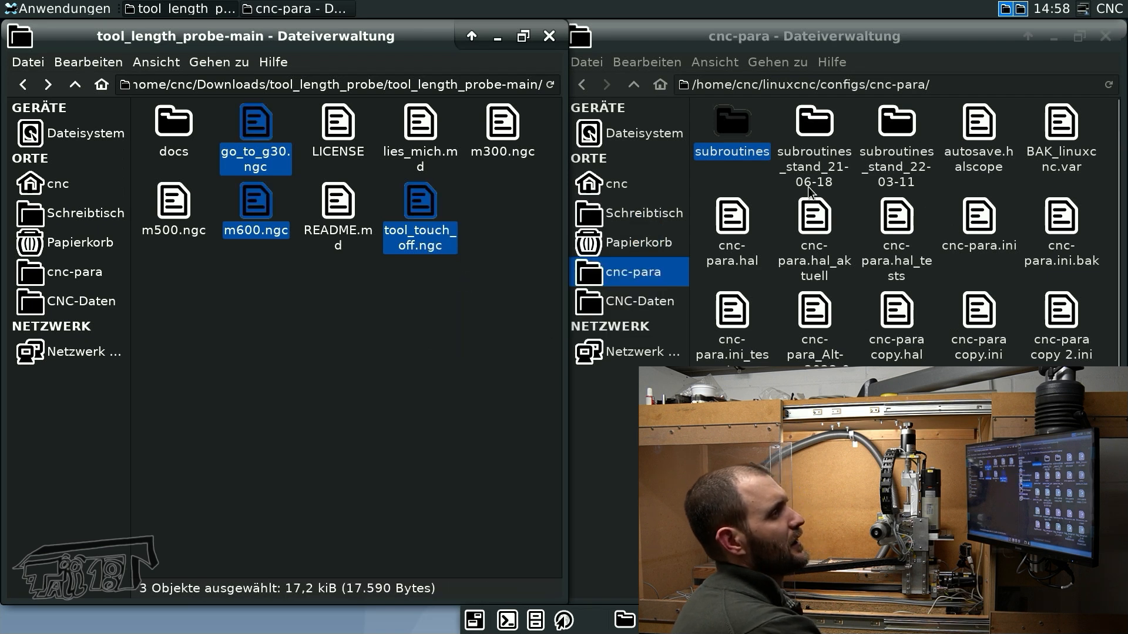
Paste the copied routine files into cnc-para's subroutines folder, replacing the existing go_to_g30.ngc and tool_touch_off.ngc.
click(945, 266)
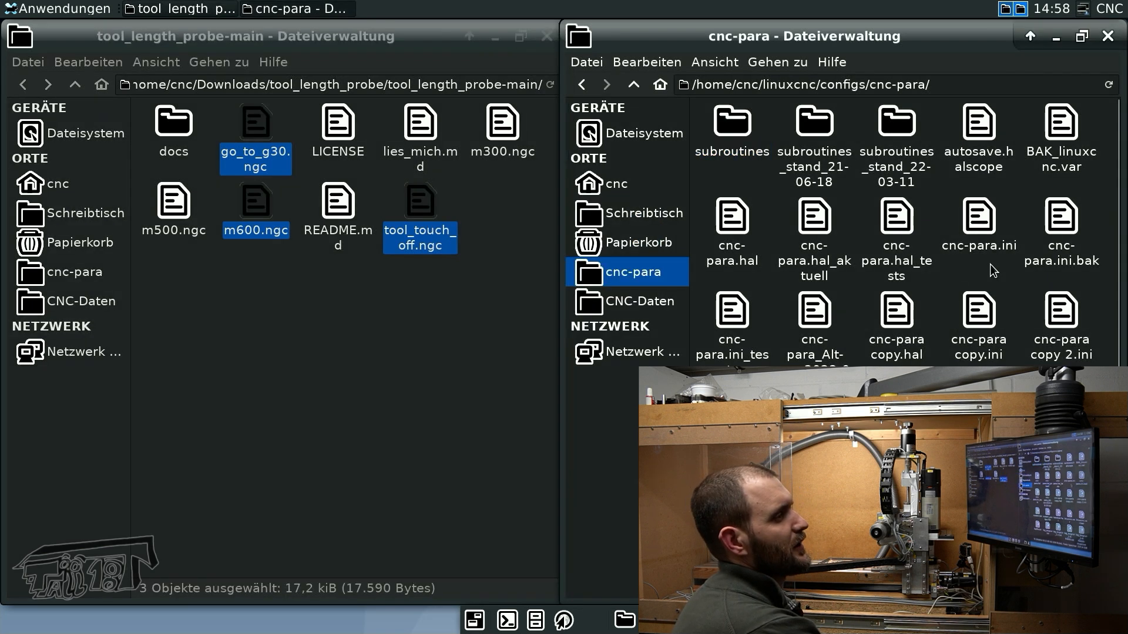
click(744, 139)
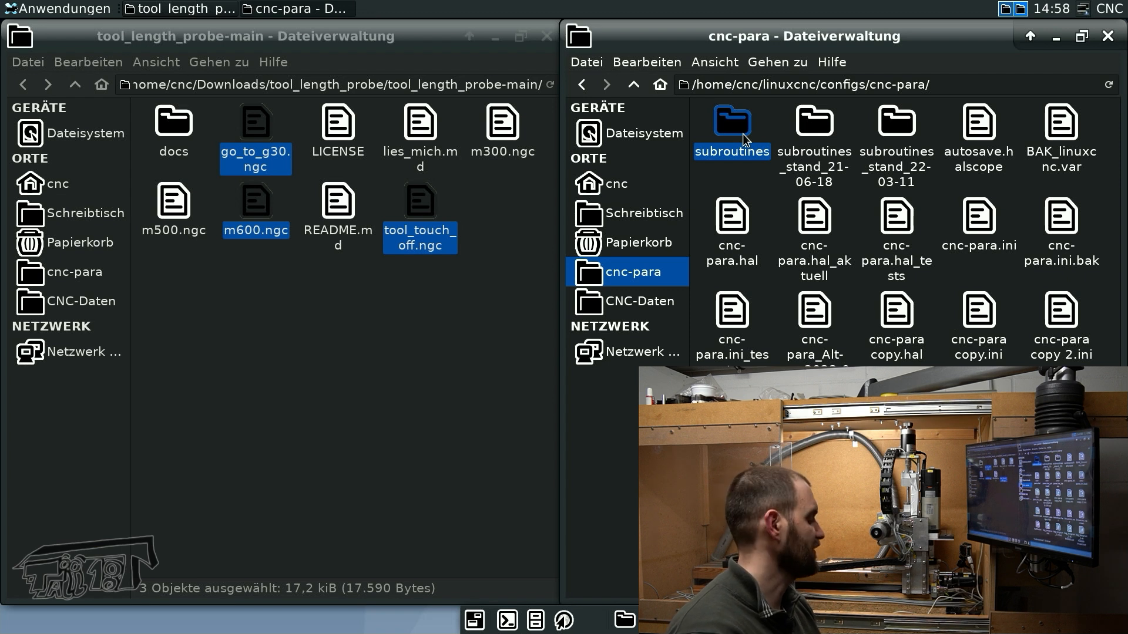
right_click(745, 140)
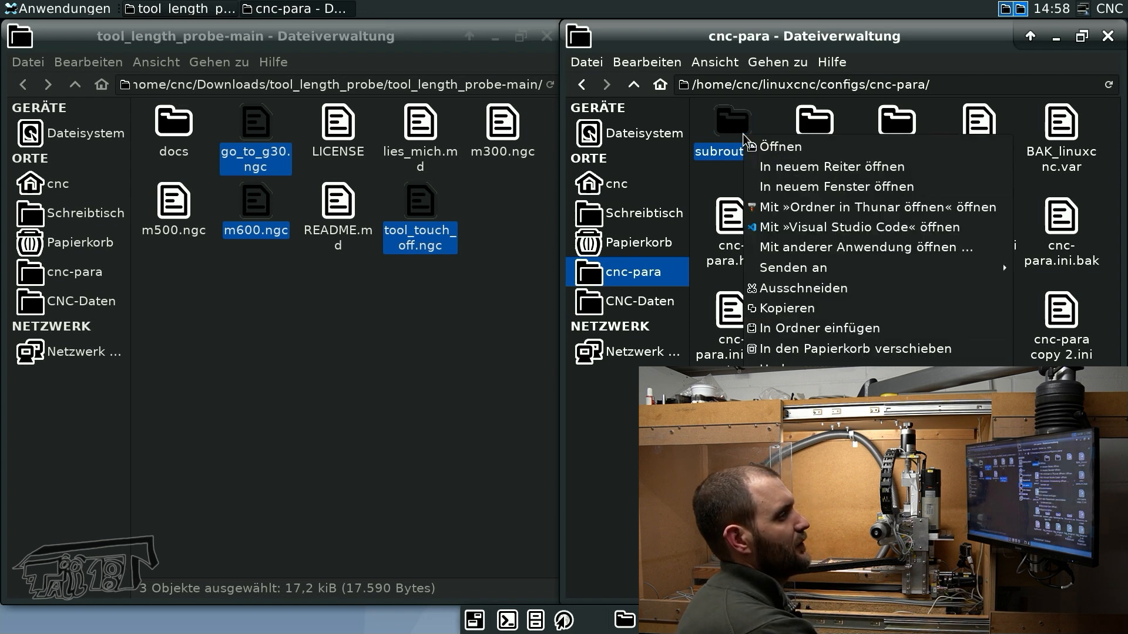
double_click(732, 125)
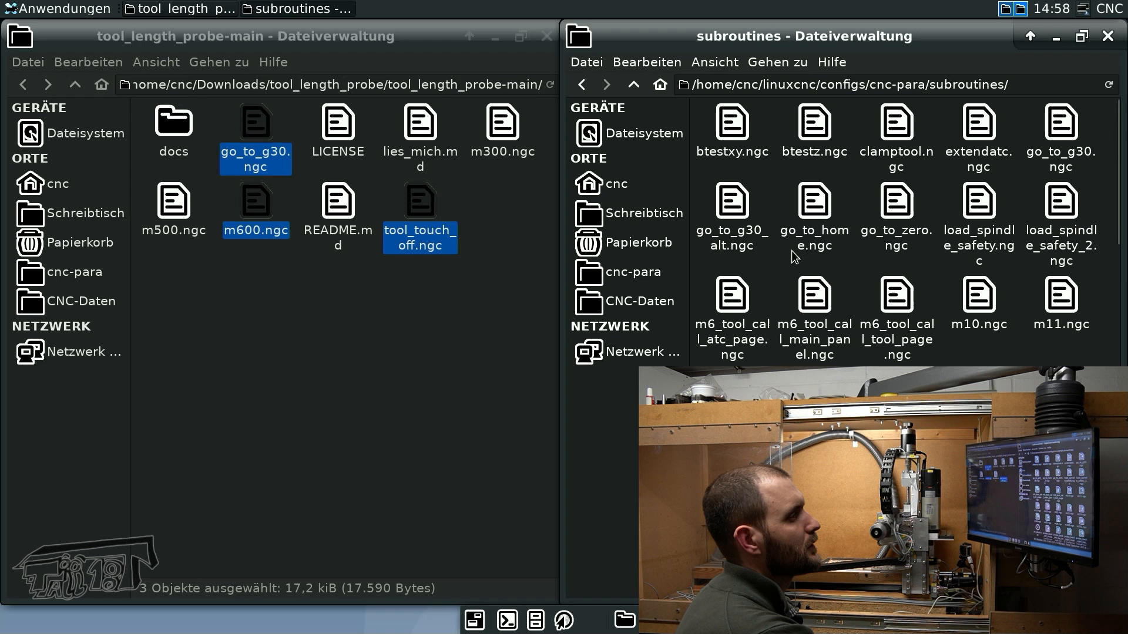
right_click(778, 260)
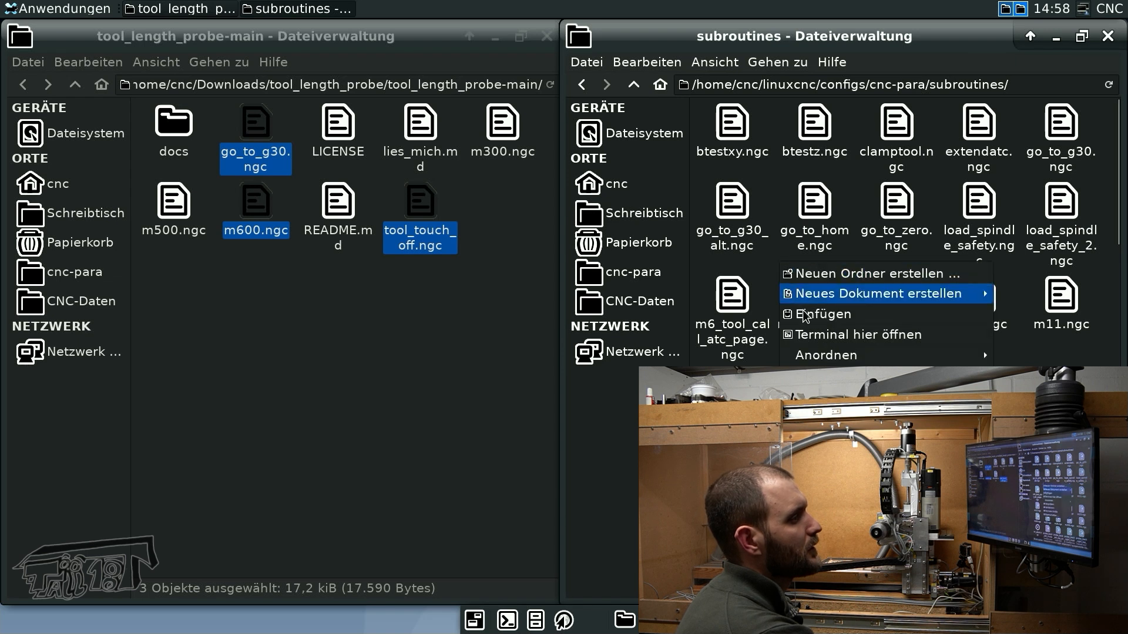
click(799, 315)
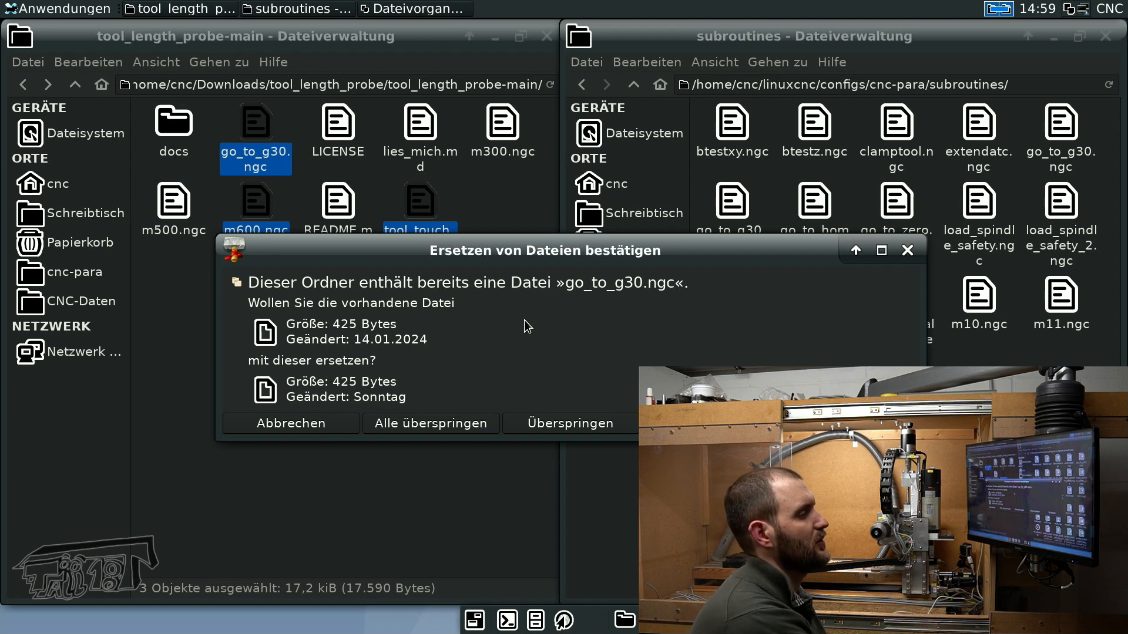
click(849, 423)
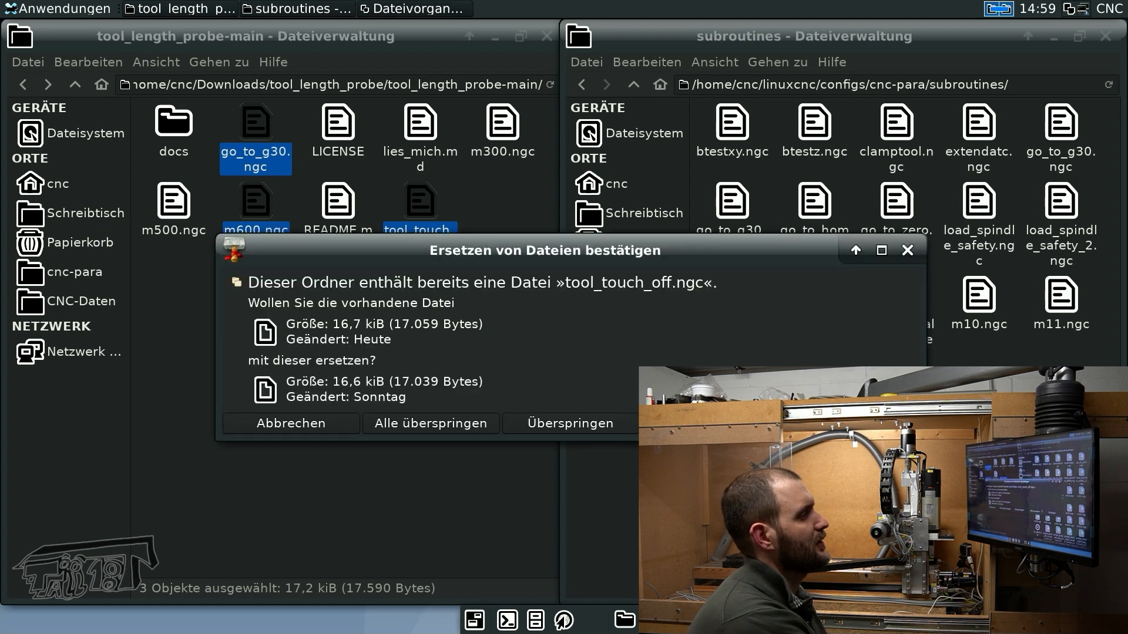
click(850, 424)
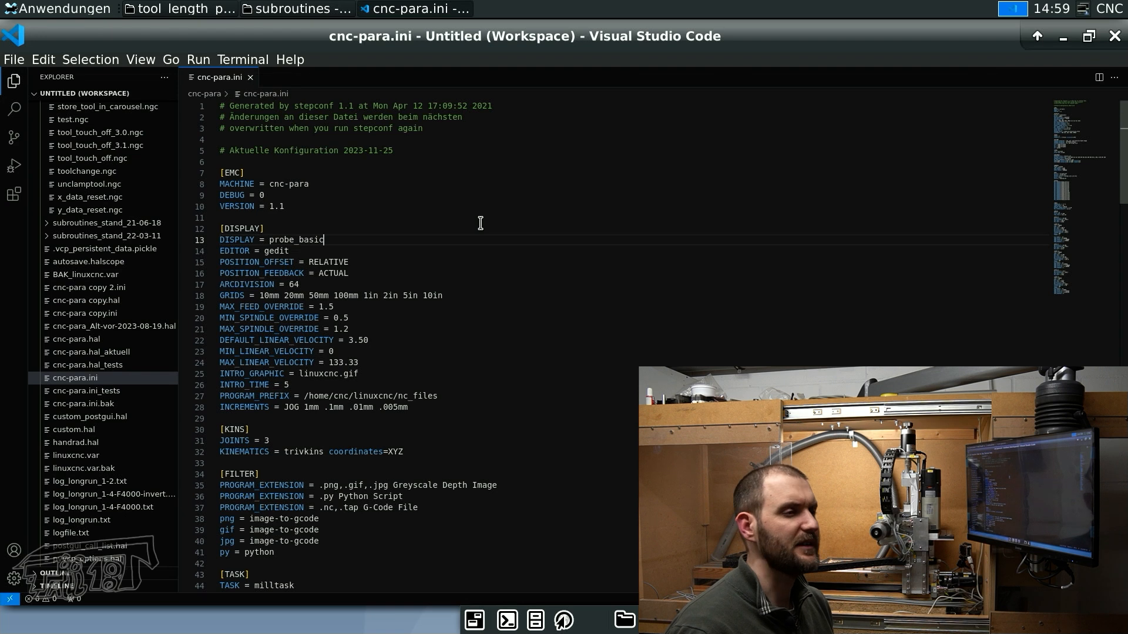
Open anleitung.md from the downloaded docs folder and copy its TOOL_CHANGE_AT_G30 = 0 and TOOL_CHANGE_QUILL_UP = 0 lines with their comments.
click(179, 9)
double_click(179, 126)
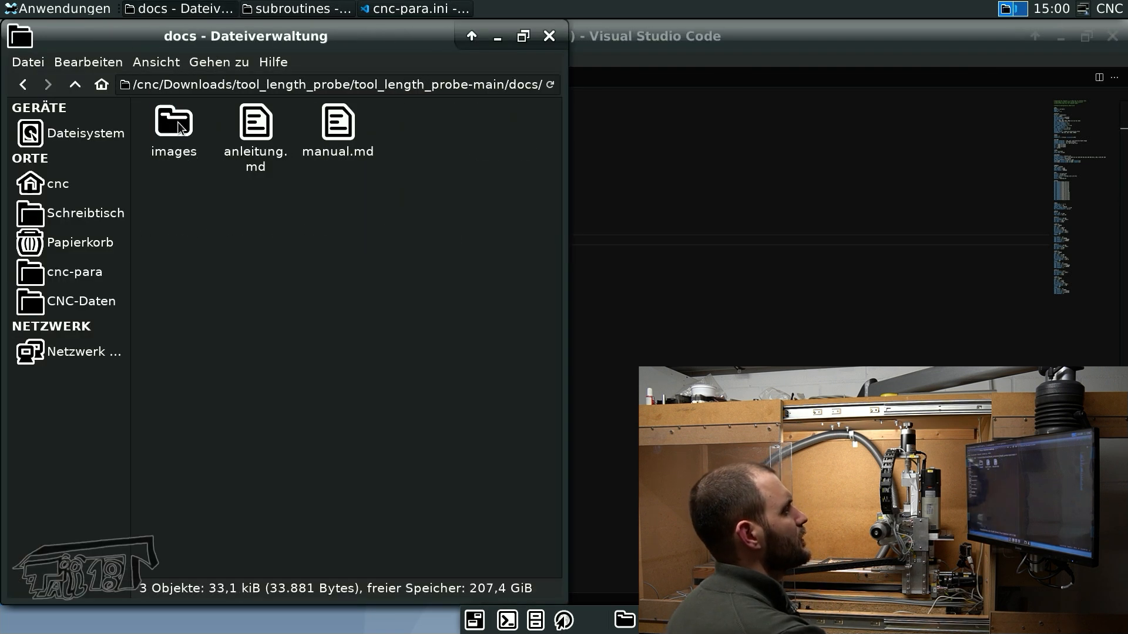
double_click(252, 124)
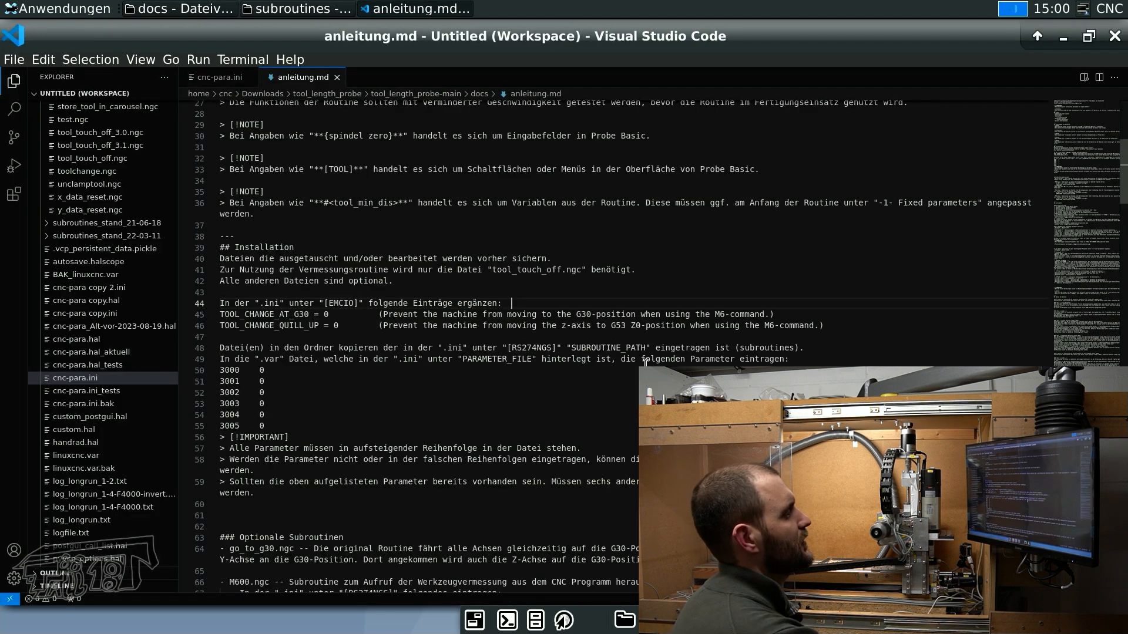
click(221, 314)
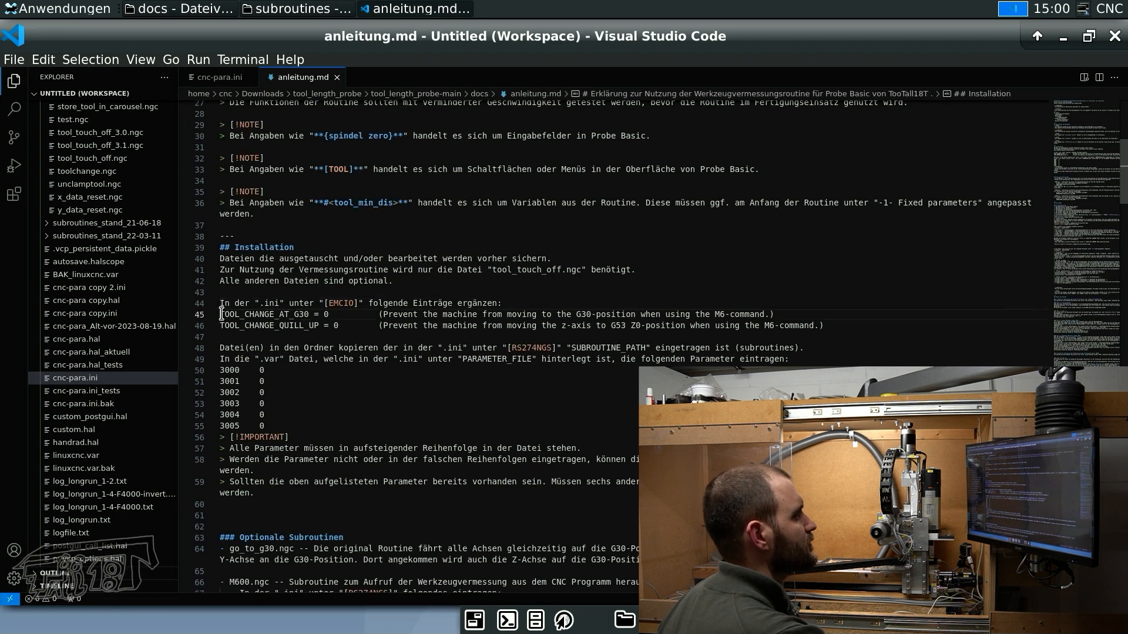
shift+click(848, 325)
key(ctrl+c)
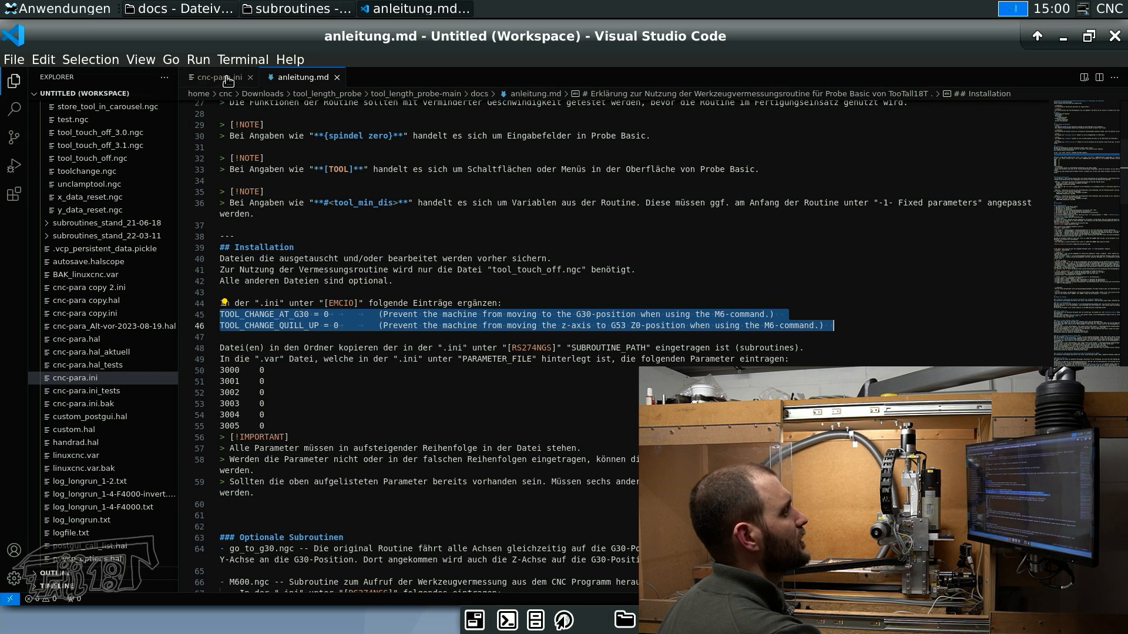
Insert the two copied TOOL_CHANGE lines below TOOL_TABLE in the [EMCIO] section of cnc-para.ini.
click(228, 81)
scroll(398, 356, down, 20)
scroll(398, 356, down, 4)
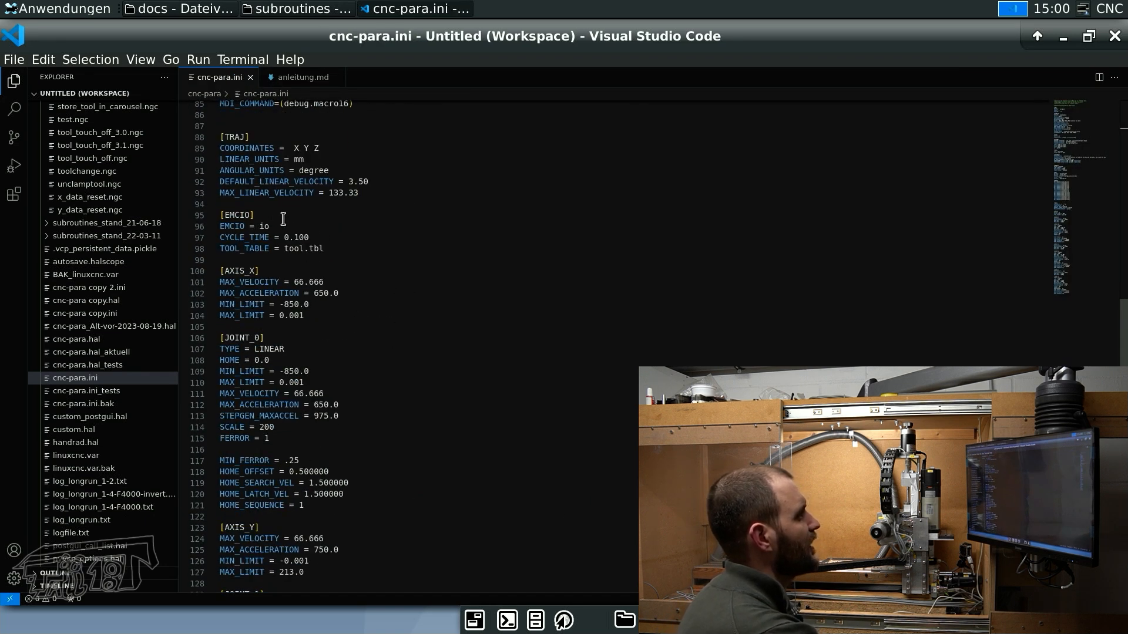
click(350, 246)
key(Return)
key(ctrl+v)
click(348, 247)
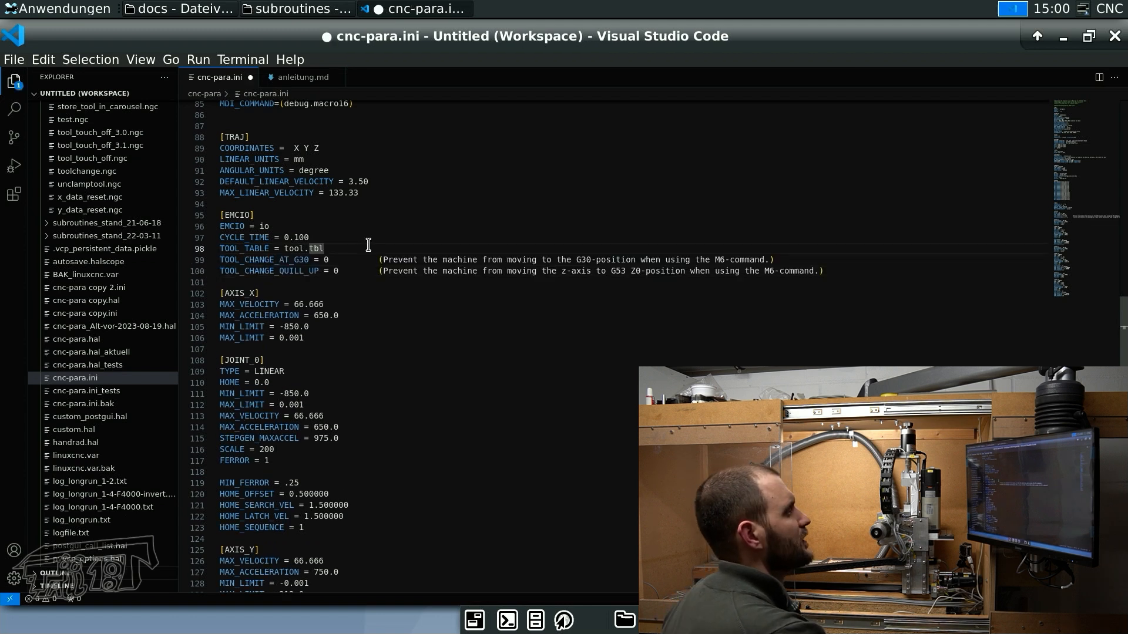
Copy REMAP=M600 modalgroup=6 ngc=m600 from anleitung.md below the existing remaps in the [RS274NGC] section of cnc-para.ini and save the file.
key(ctrl+Tab)
click(376, 400)
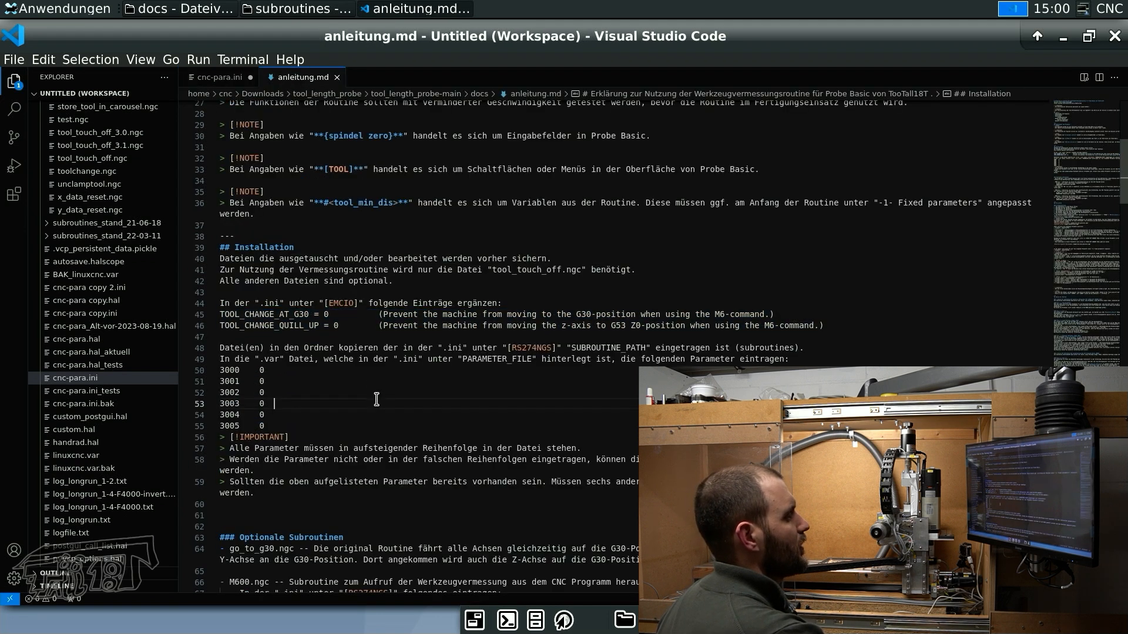
scroll(377, 399, down, 7)
drag(239, 340, 418, 348)
key(ctrl+c)
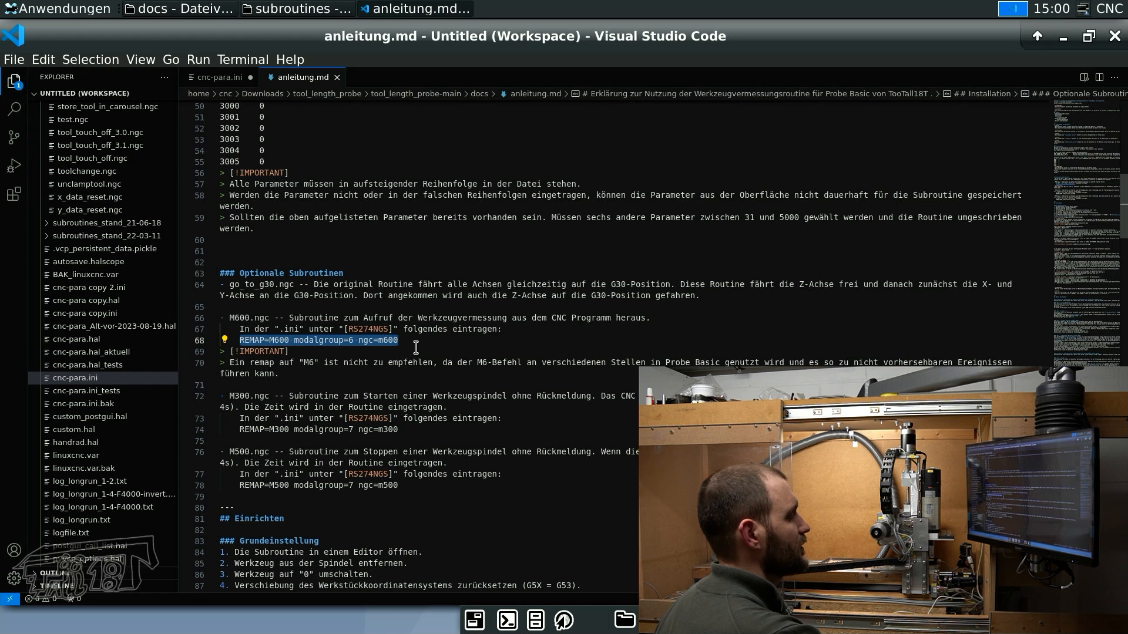
key(ctrl+Tab)
scroll(388, 309, up, 18)
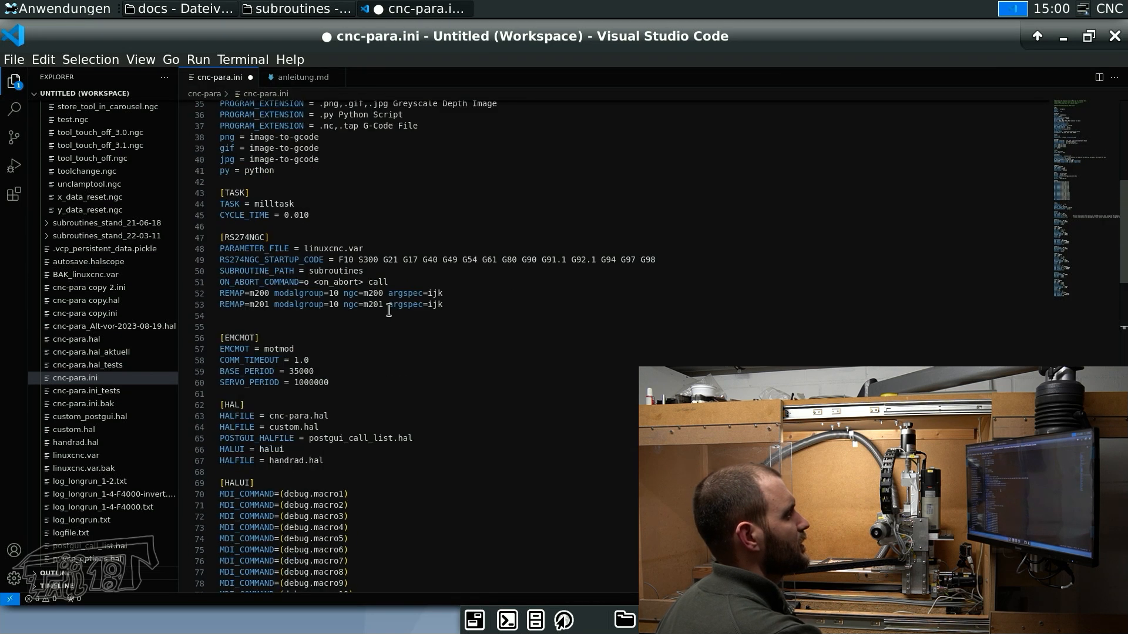
key(ctrl+v)
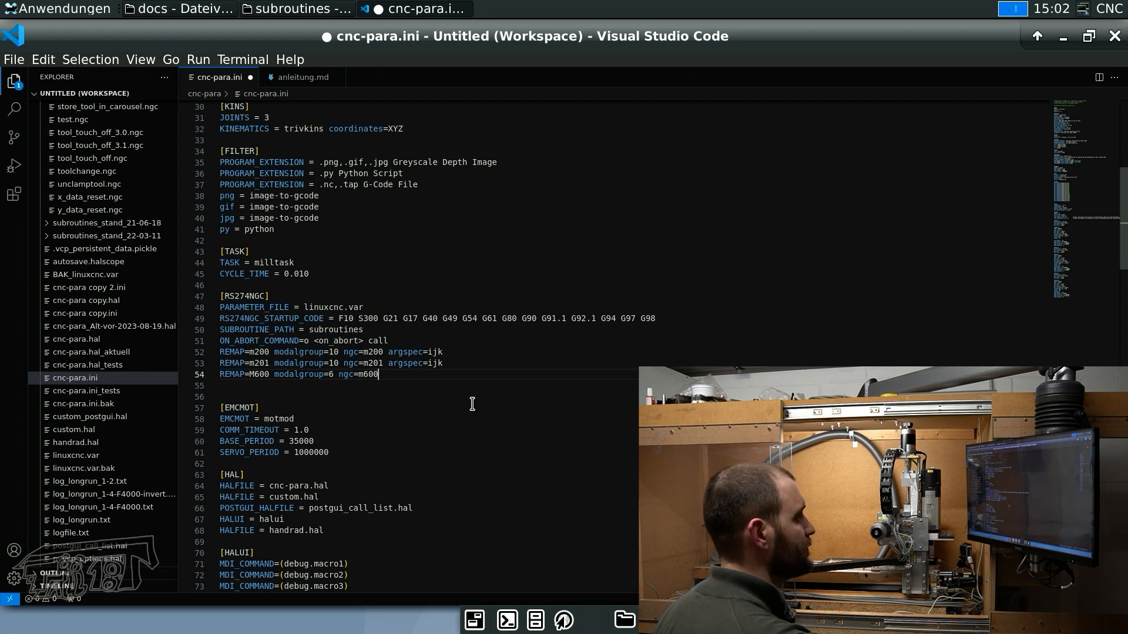
key(ctrl+s)
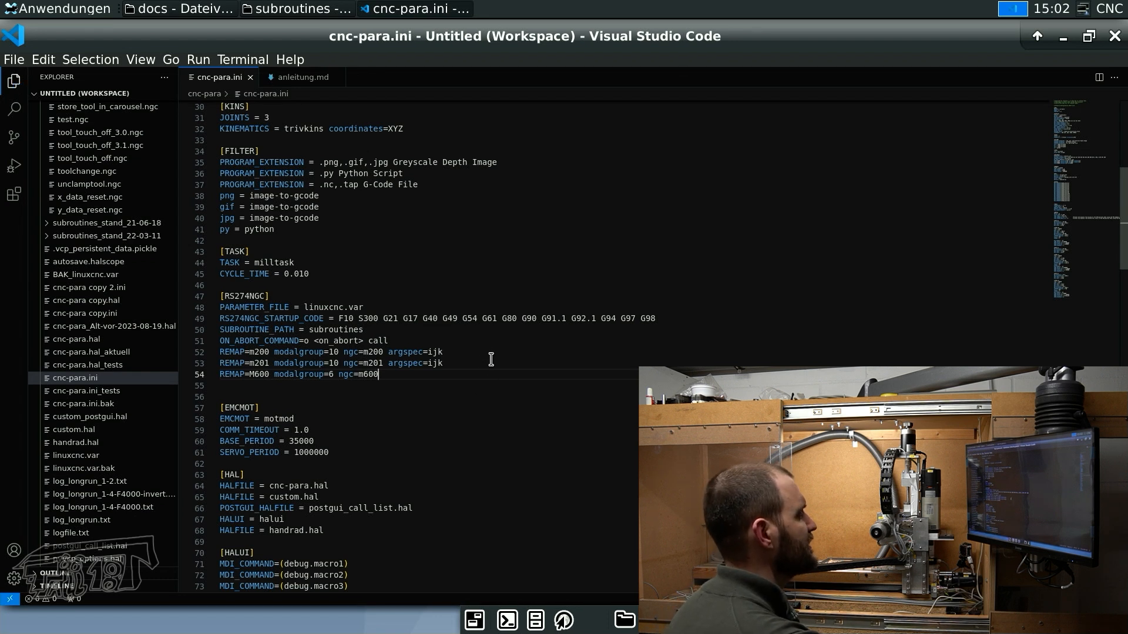
Copy the six parameter lines 3000 to 3005, each with value 0, from the installation section of anleitung.md.
click(298, 76)
scroll(297, 374, up, 3)
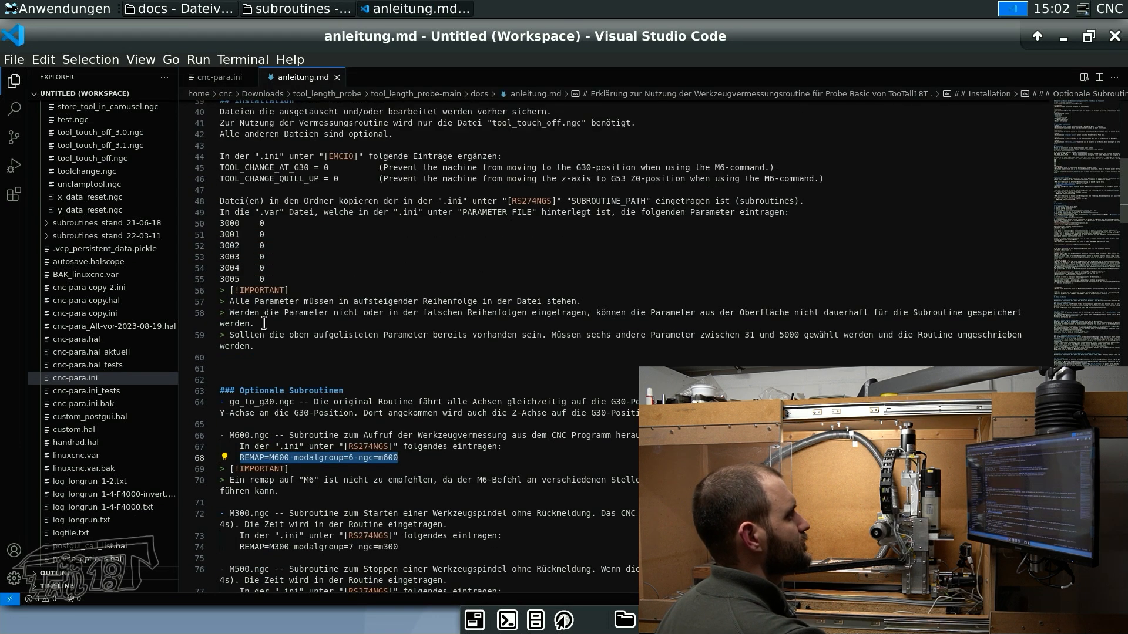
double_click(230, 229)
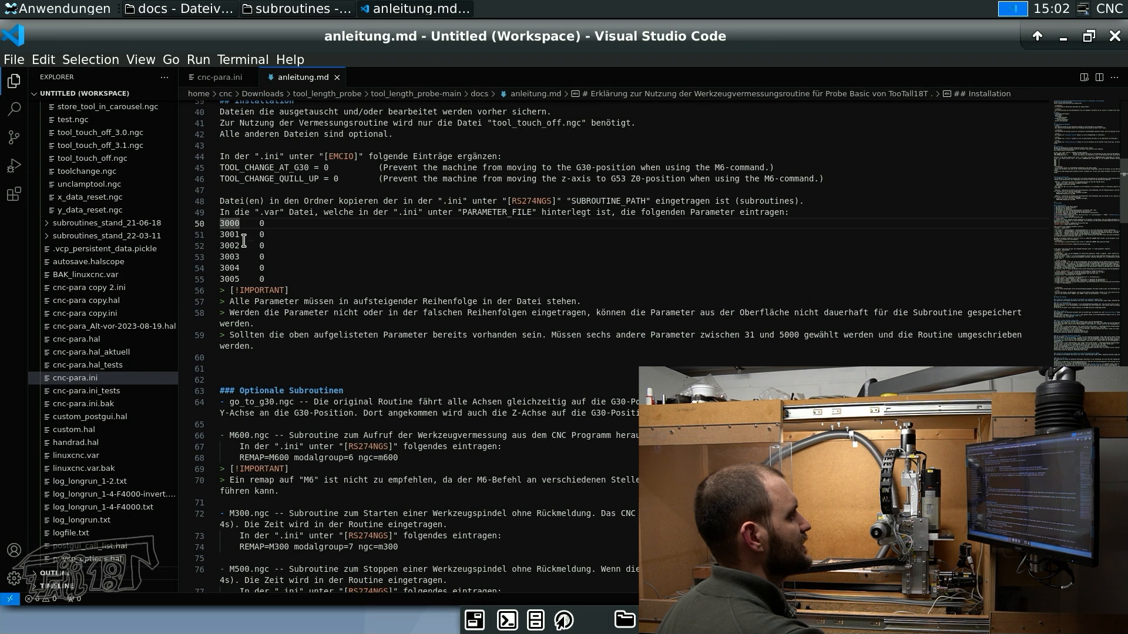
shift+click(287, 279)
key(ctrl+c)
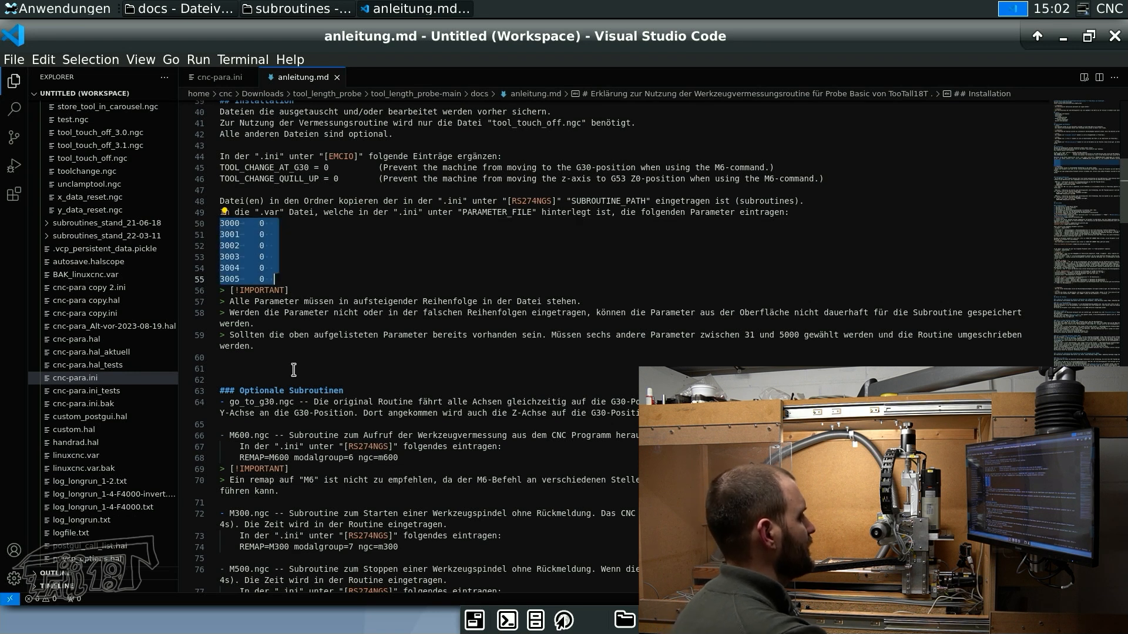
Check which file the PARAMETER_FILE entry names in the [RS274NGC] section of cnc-para.ini.
click(225, 80)
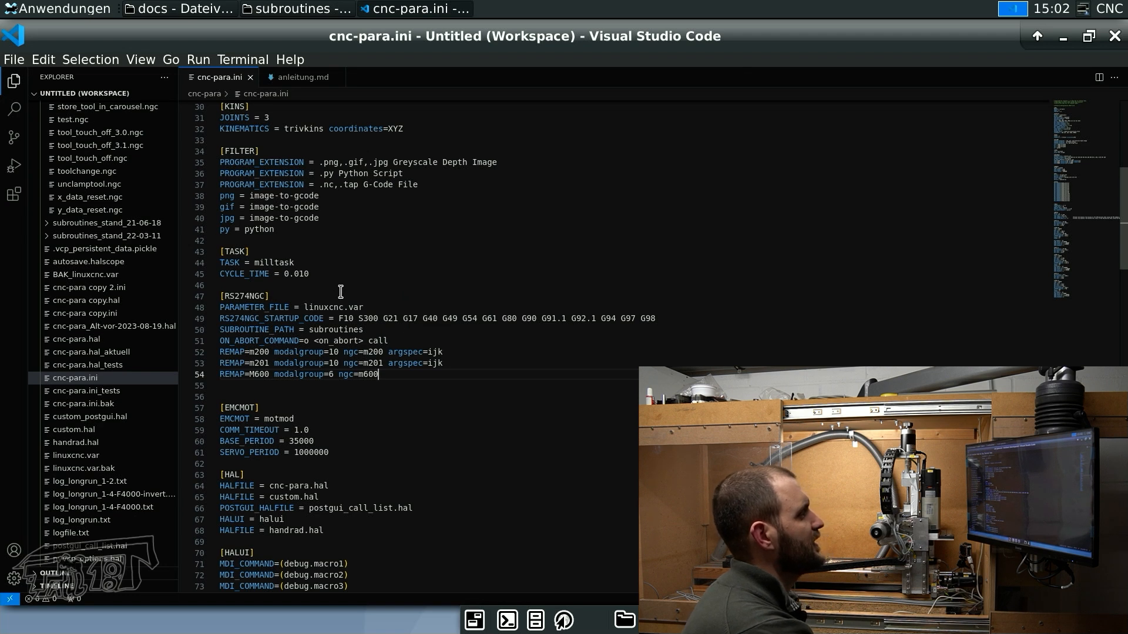
drag(222, 306, 390, 311)
click(389, 309)
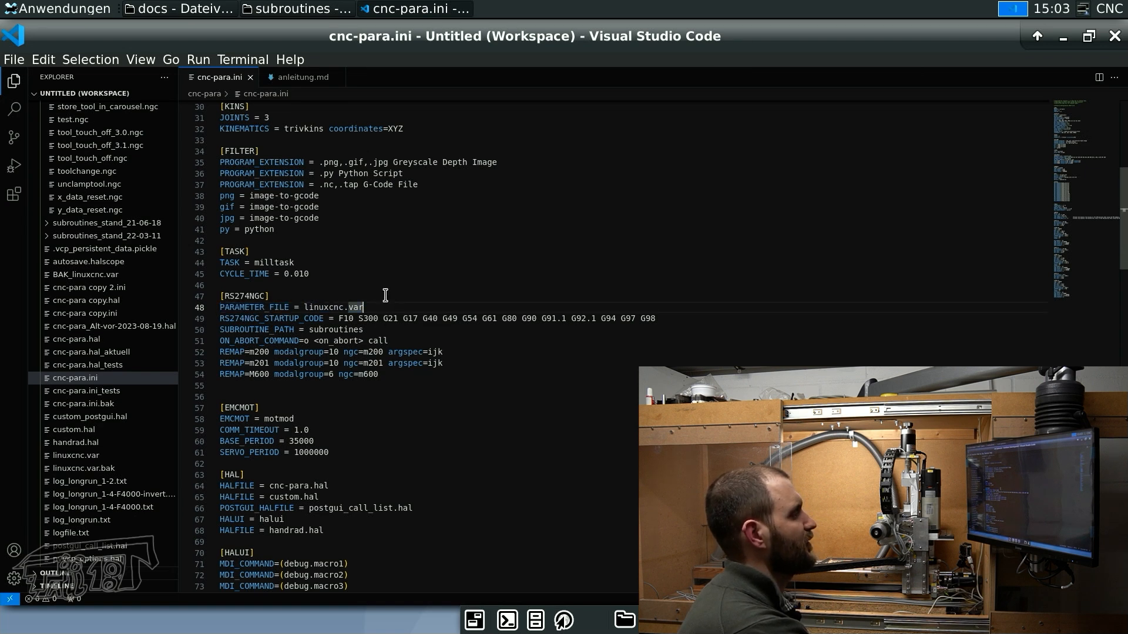
Insert the copied parameter lines 3000 to 3005 above line 5161 in linuxcnc.var, save the file and close it.
scroll(99, 369, down, 9)
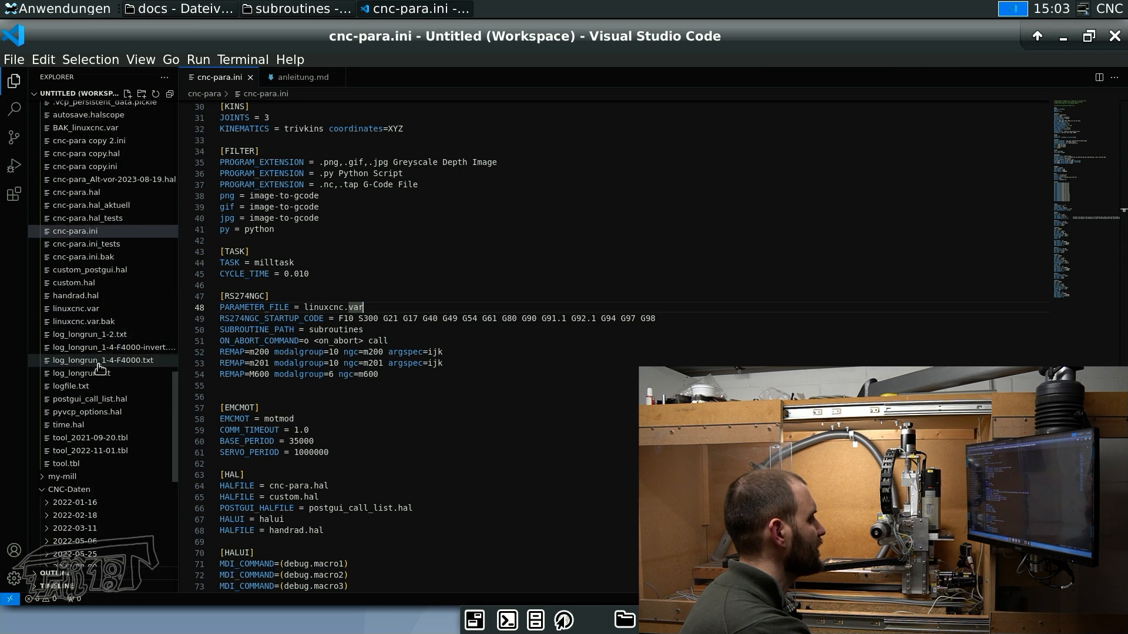
click(57, 371)
scroll(101, 469, up, 2)
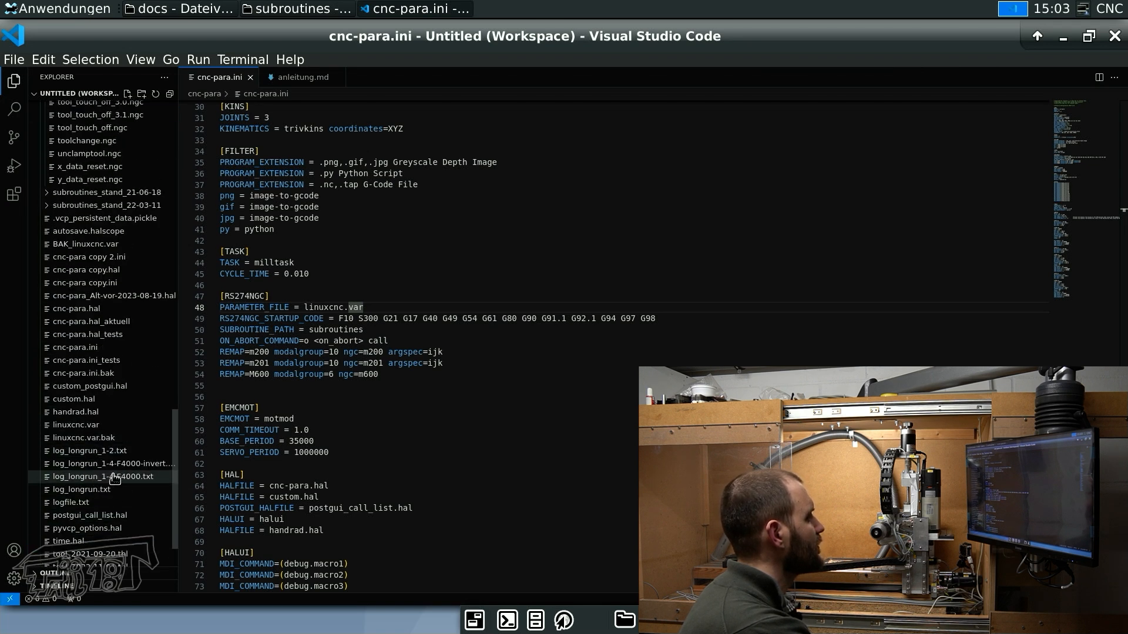
click(82, 425)
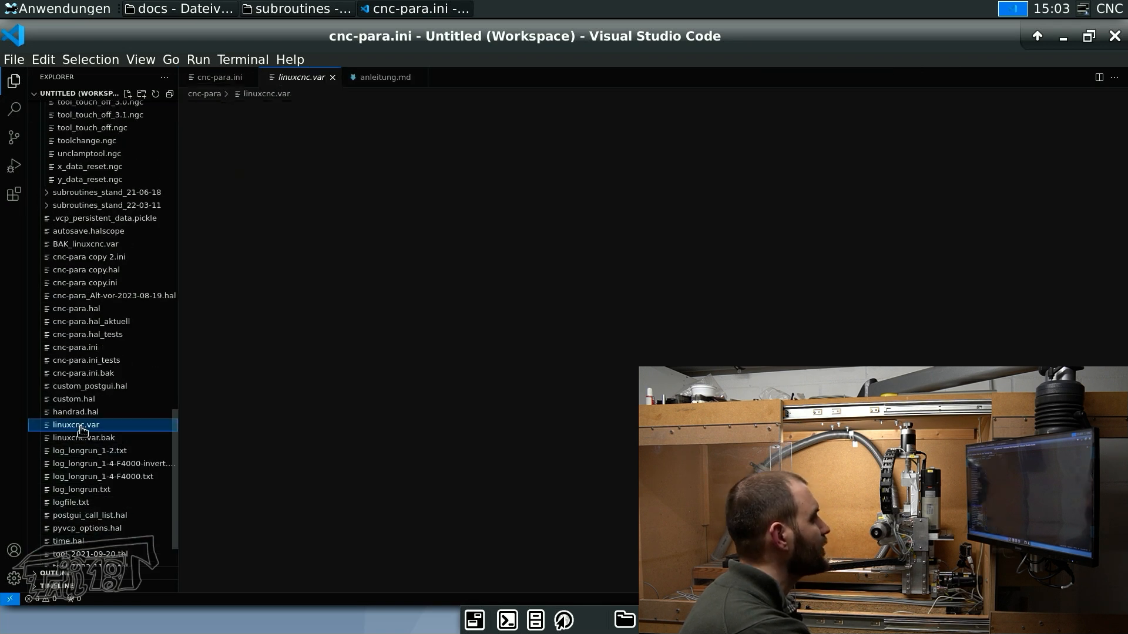
click(344, 311)
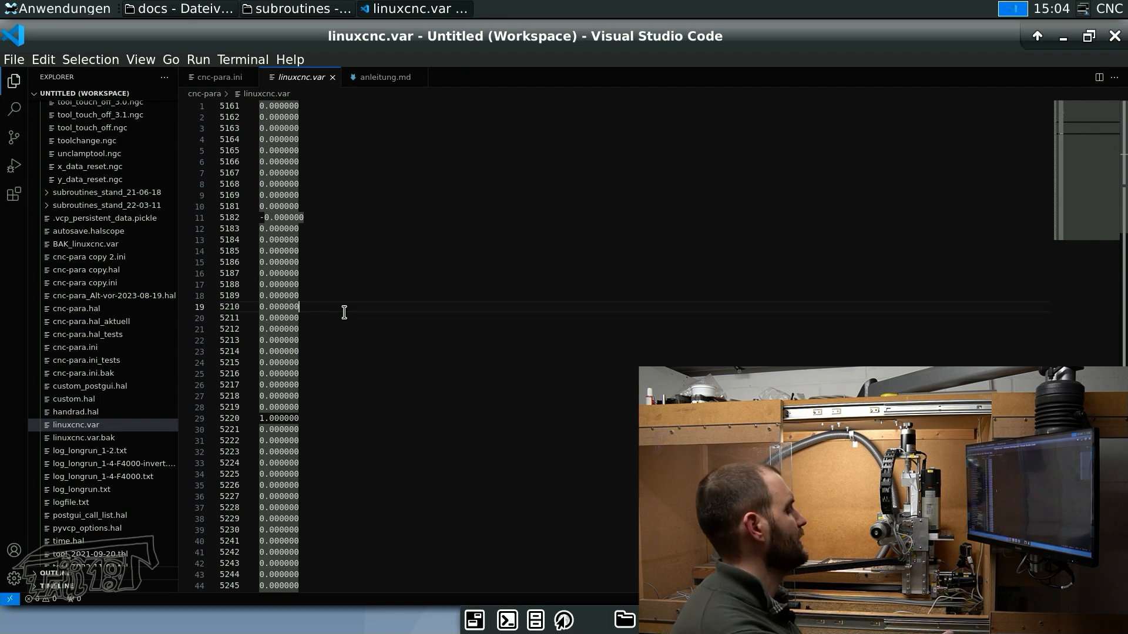
click(221, 105)
key(Return)
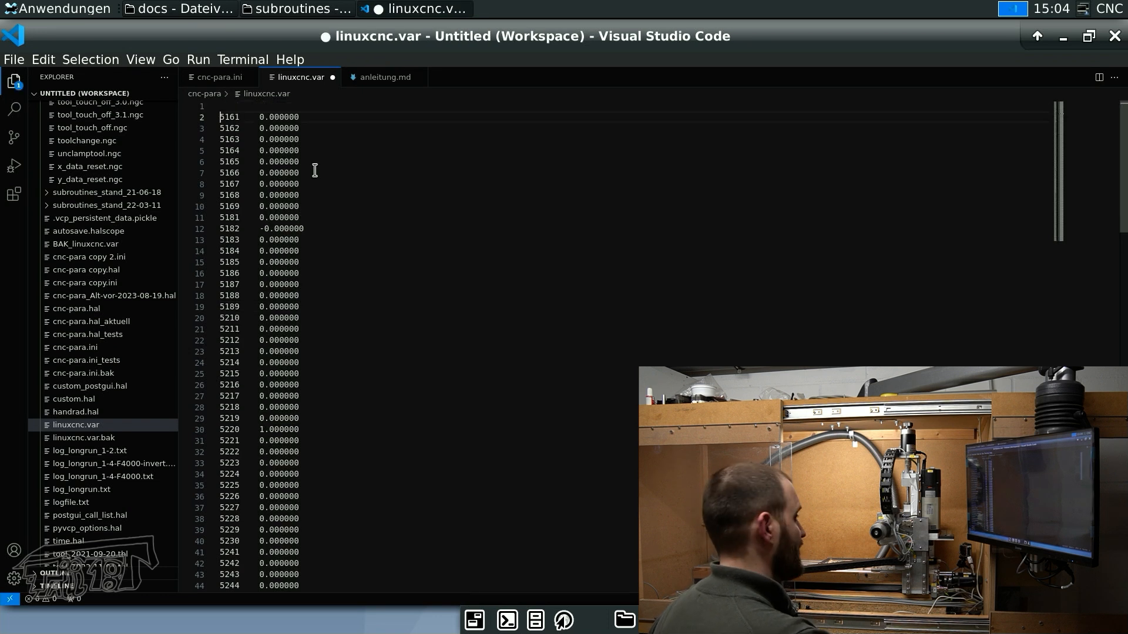
key(ctrl+v)
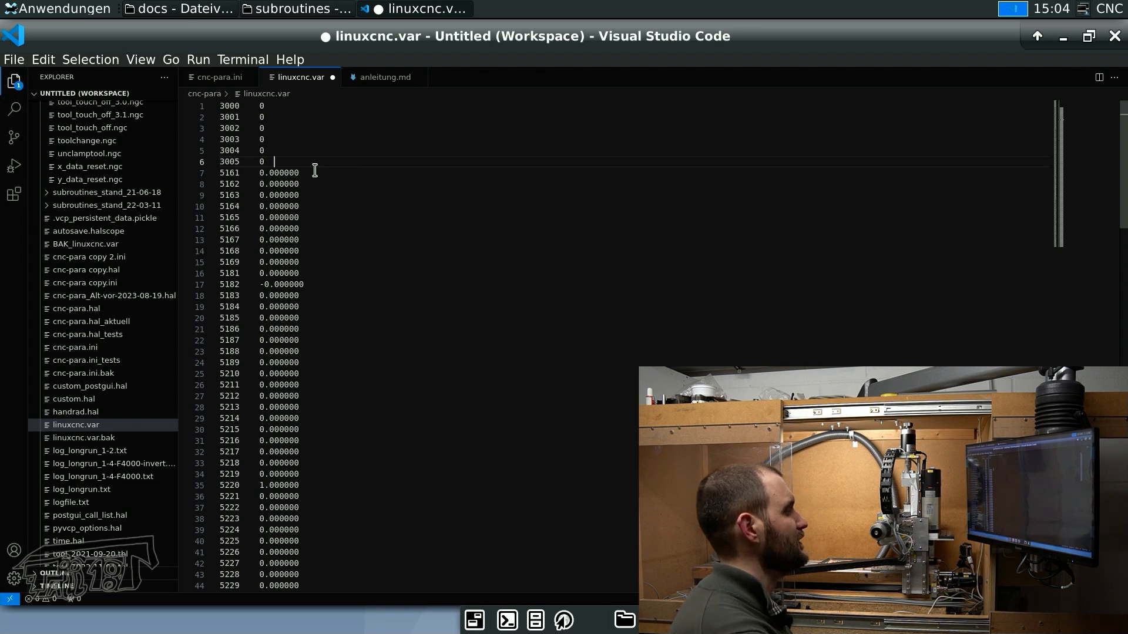
key(ctrl+s)
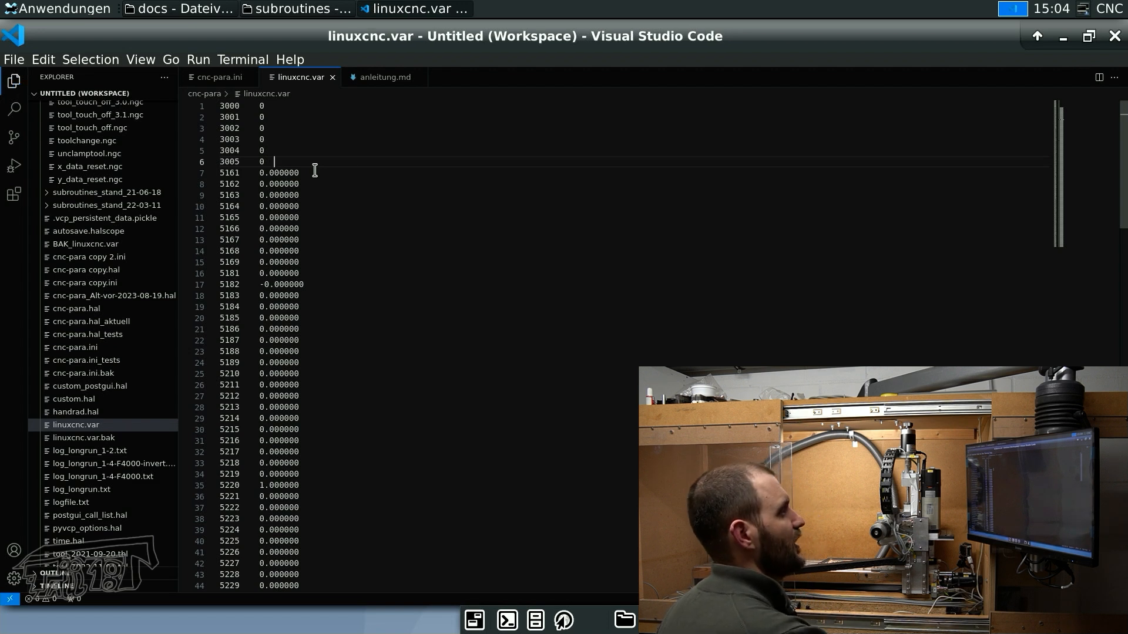
click(332, 77)
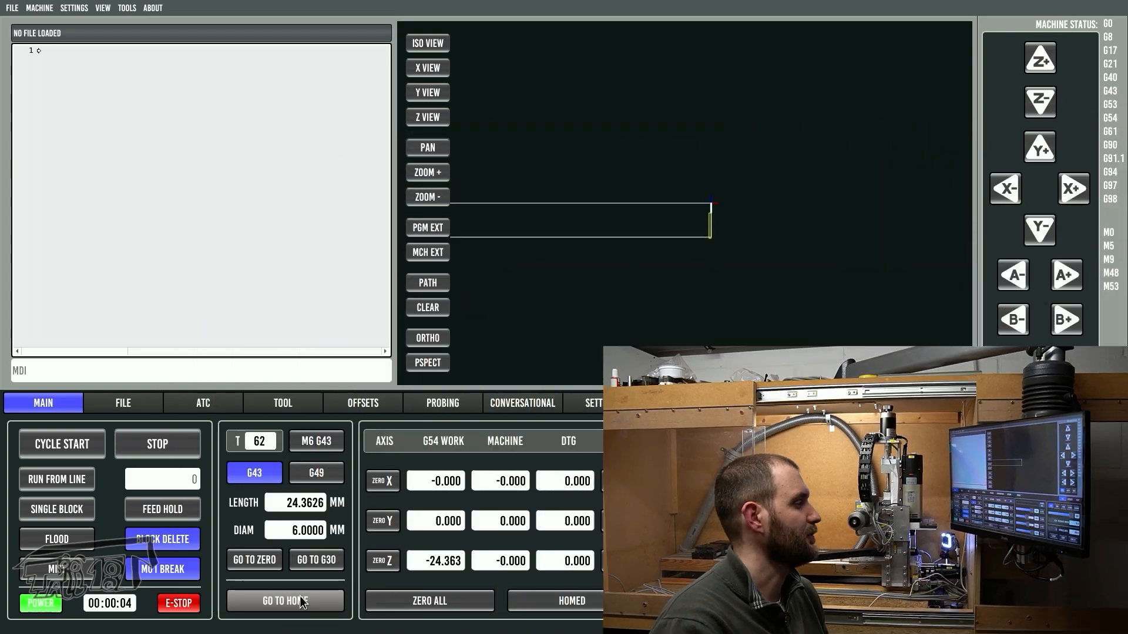
In Probe Basic, send the machine home and jog the spindle just above the length button, about X -5.9, Y 194.8, Z -74.1.
click(285, 601)
click(1044, 104)
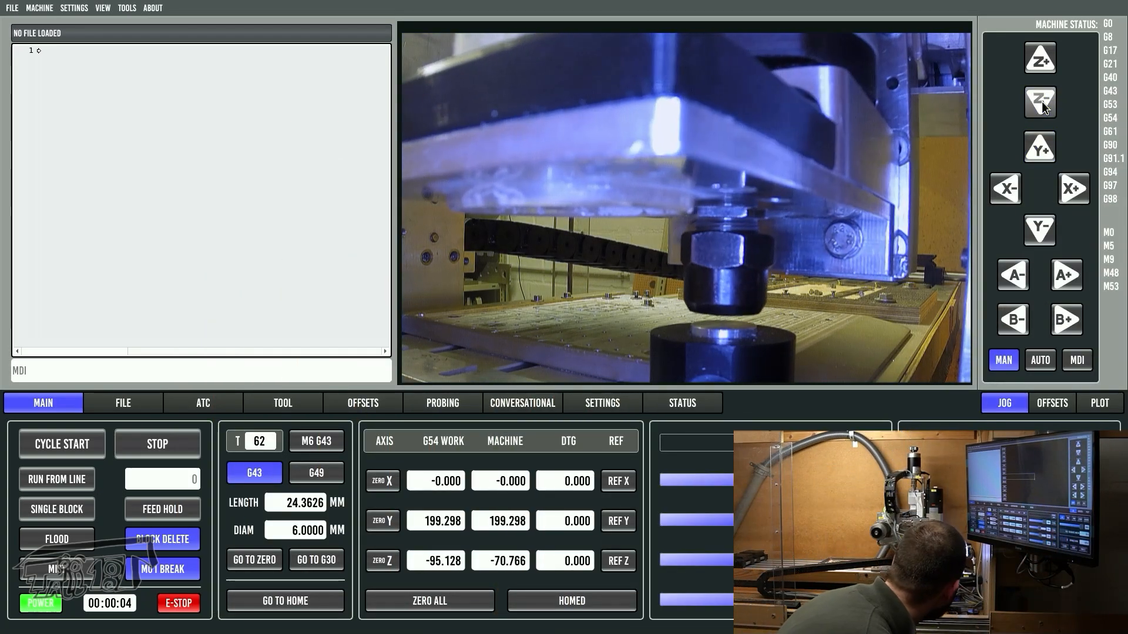
key(Left)
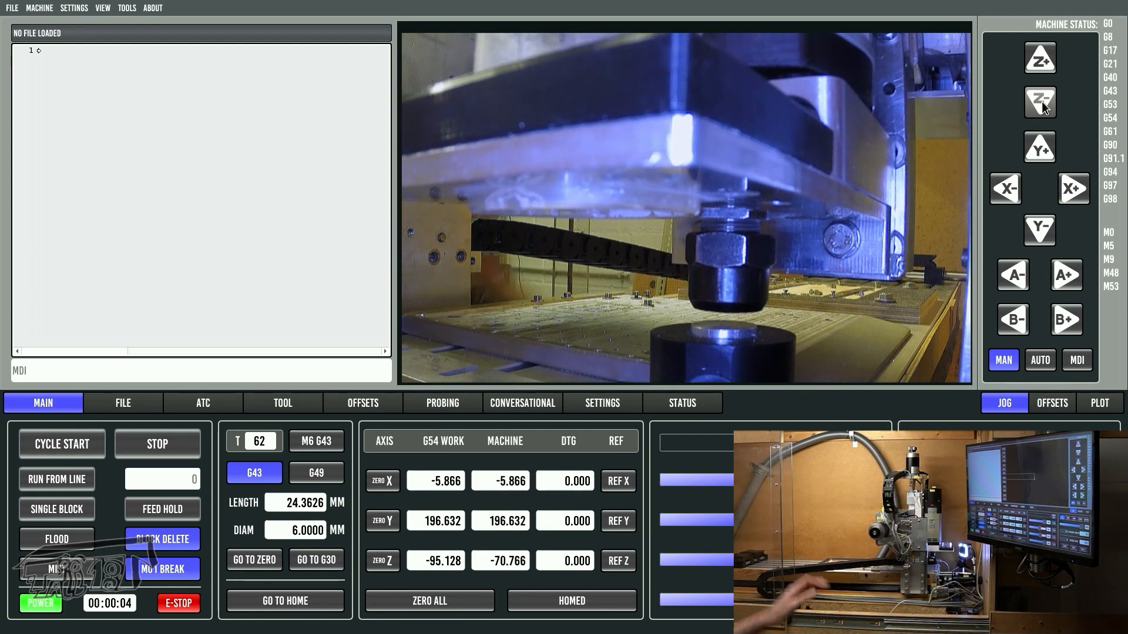
key(Down)
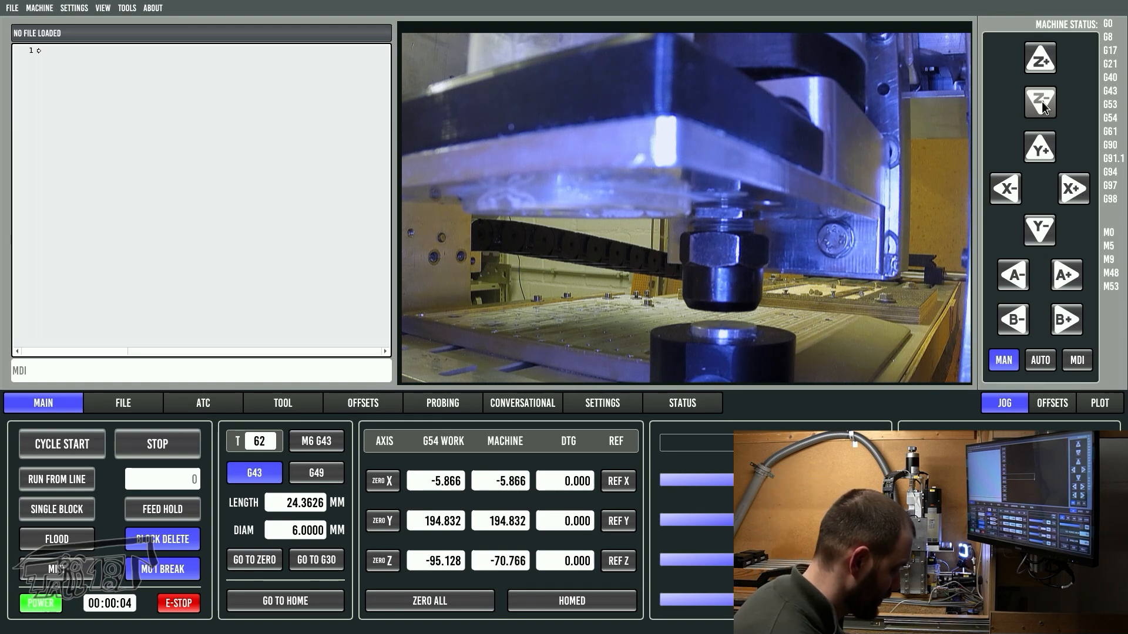
click(1040, 102)
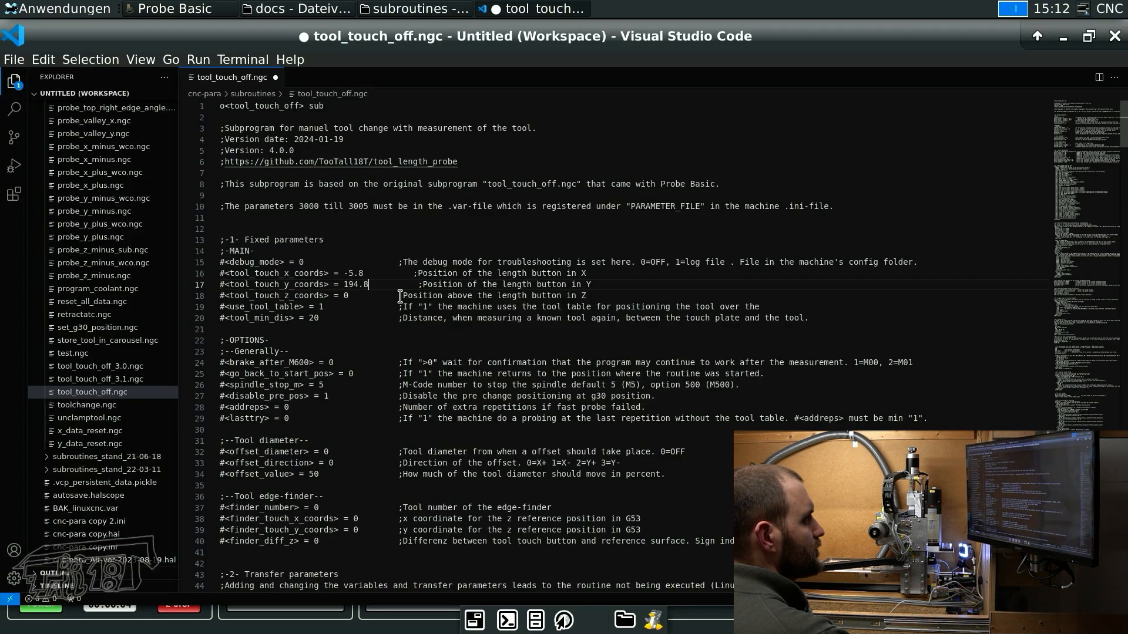
Set tool_touch_z_coords to -74.0 in the fixed parameters of tool_touch_off.ngc and save the file.
click(399, 296)
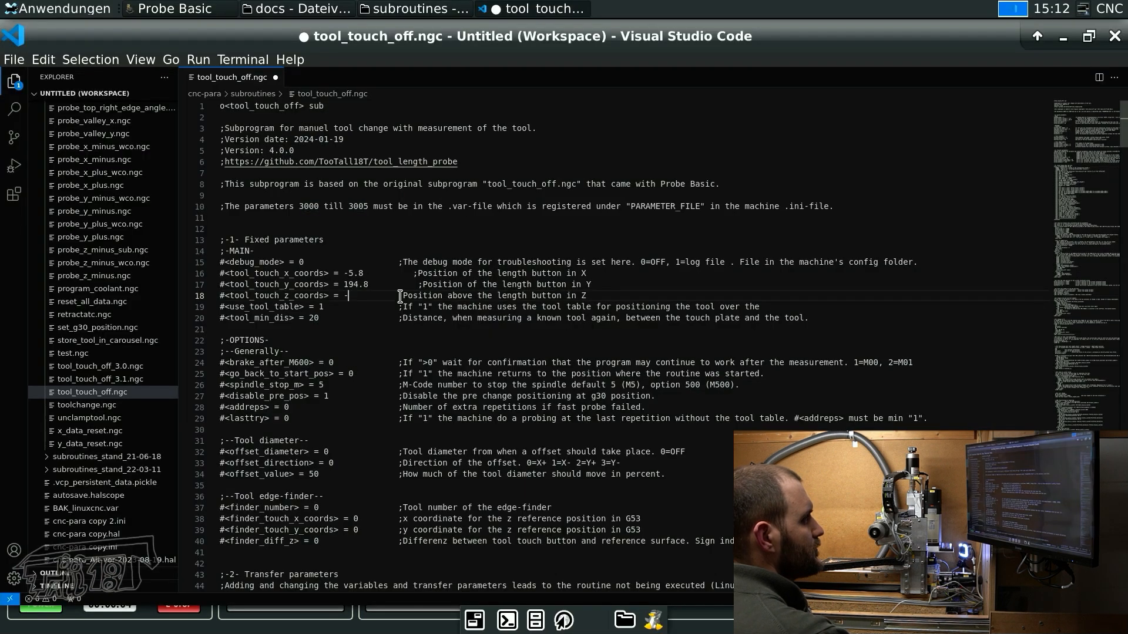
text(-74.0)
key(ctrl+s)
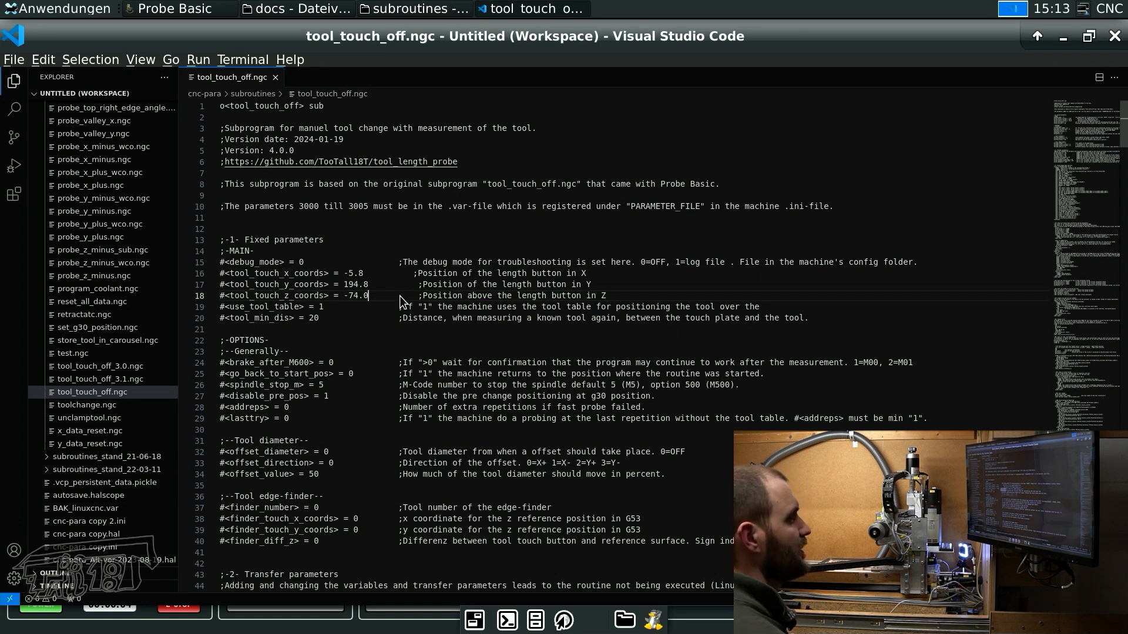
Switch back to Probe Basic, lower the spindle until it touches the length button and zero the G54 work Z axis.
key(alt+Tab)
click(369, 409)
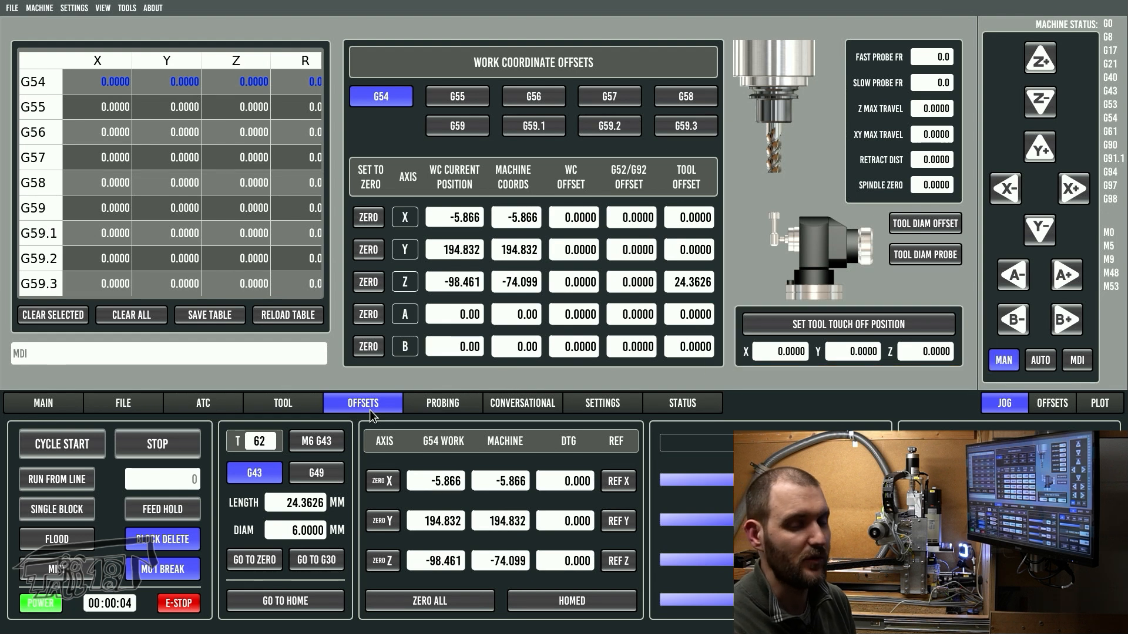
click(1048, 103)
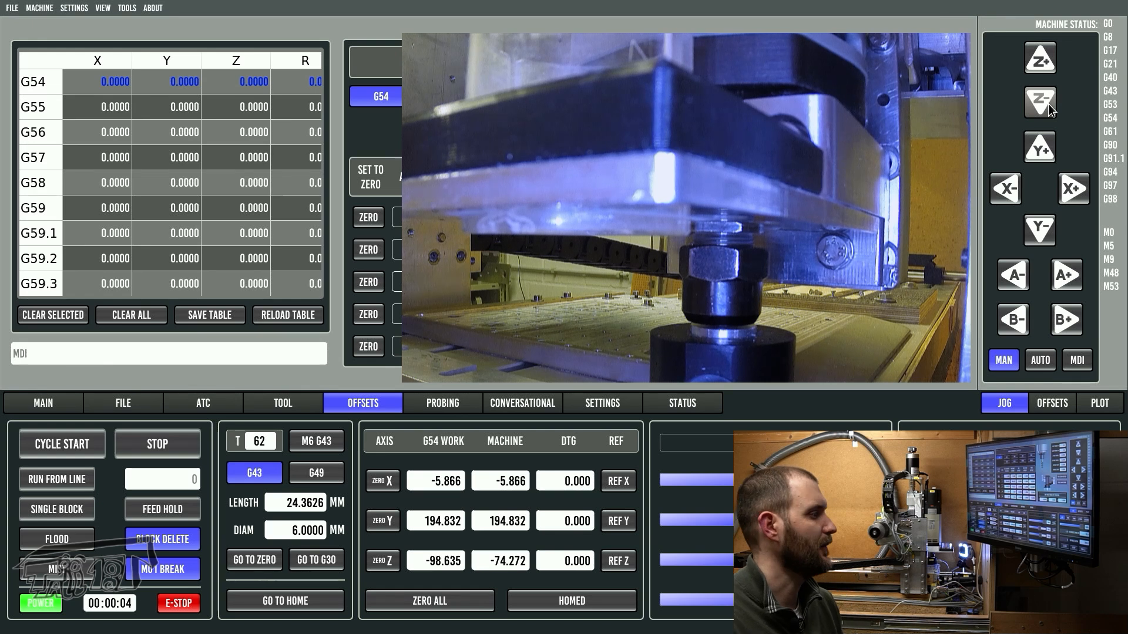
click(379, 557)
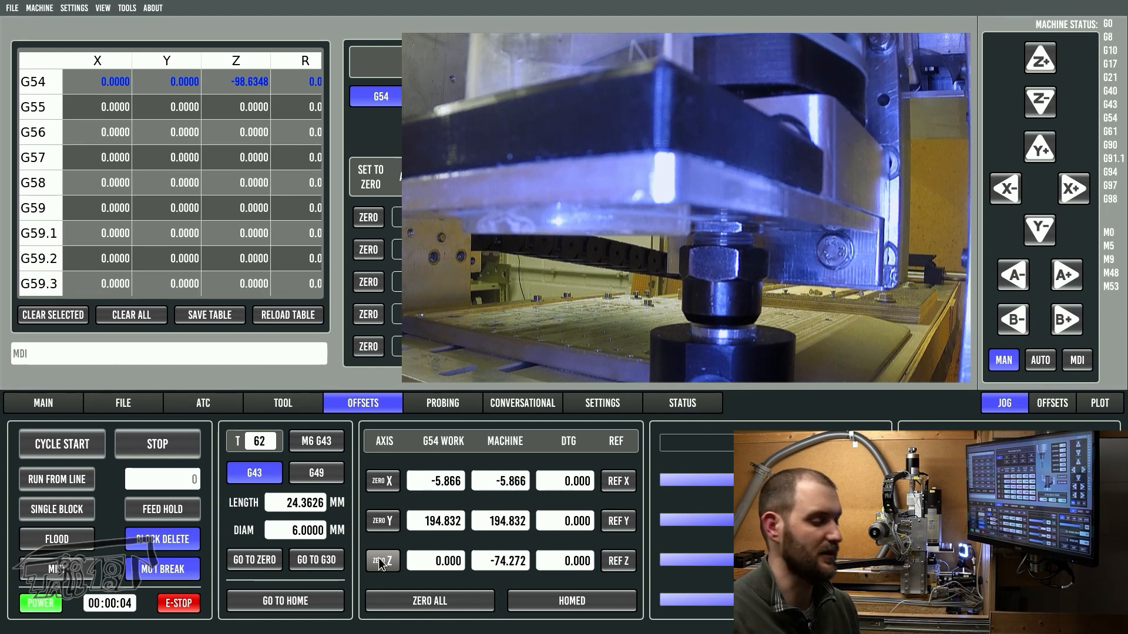
Jog the spindle up to about 45 mm above the length button in work Z.
click(1051, 56)
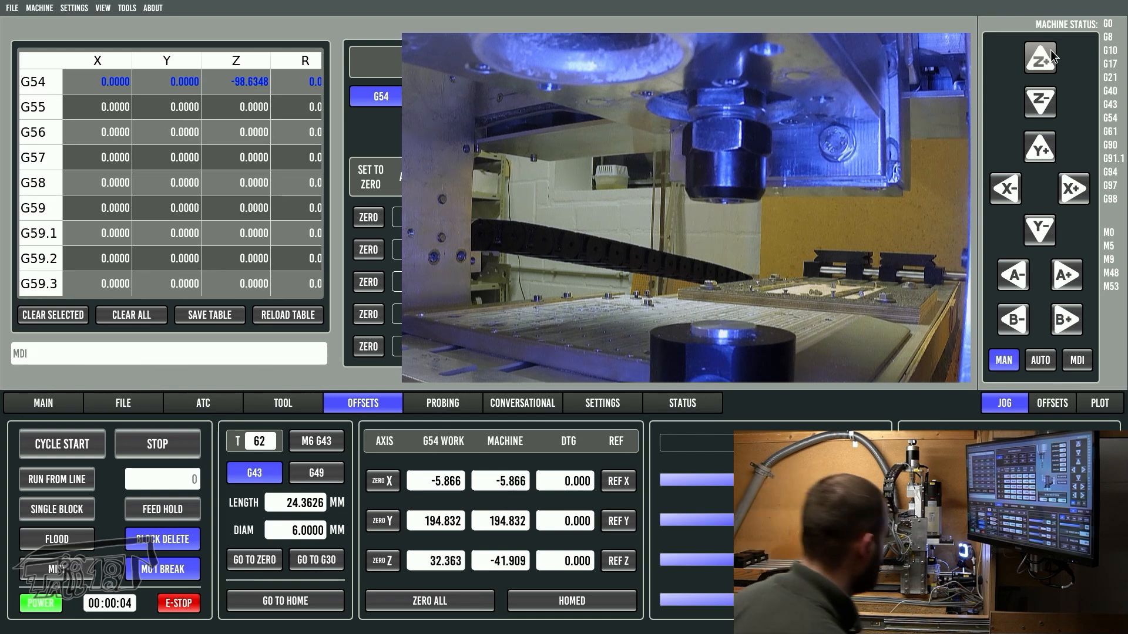
click(1052, 57)
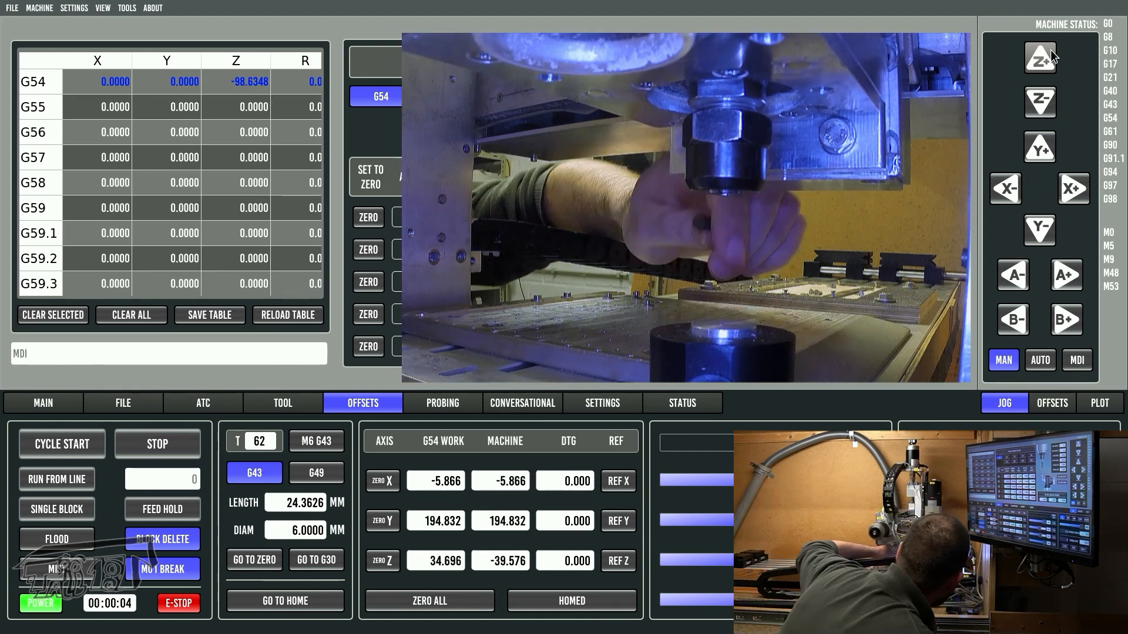
click(1052, 56)
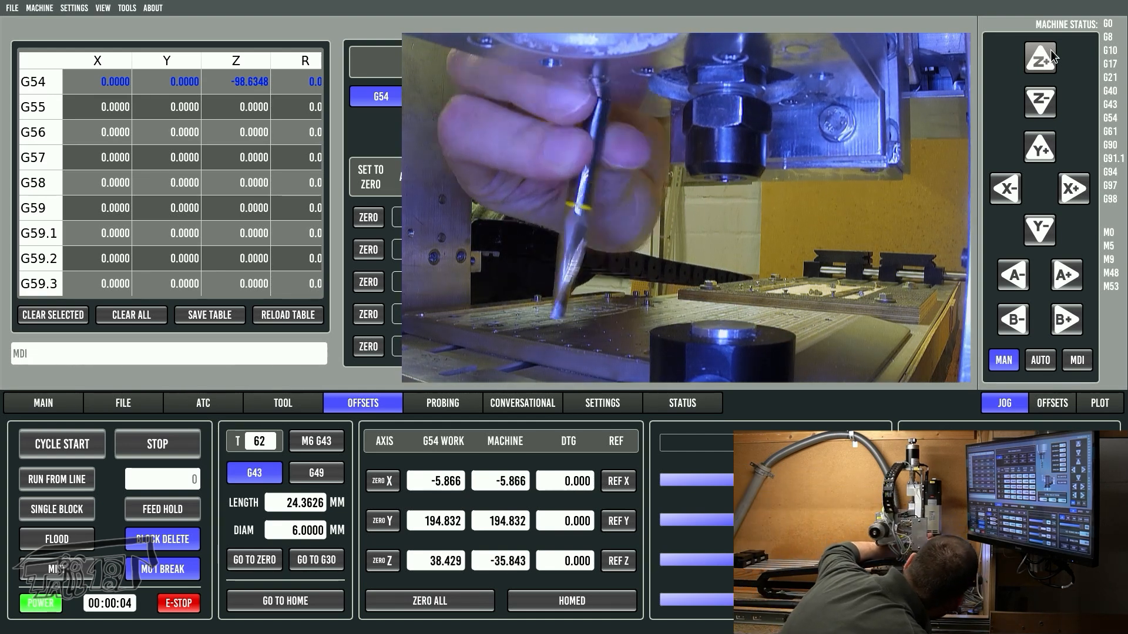
click(1052, 56)
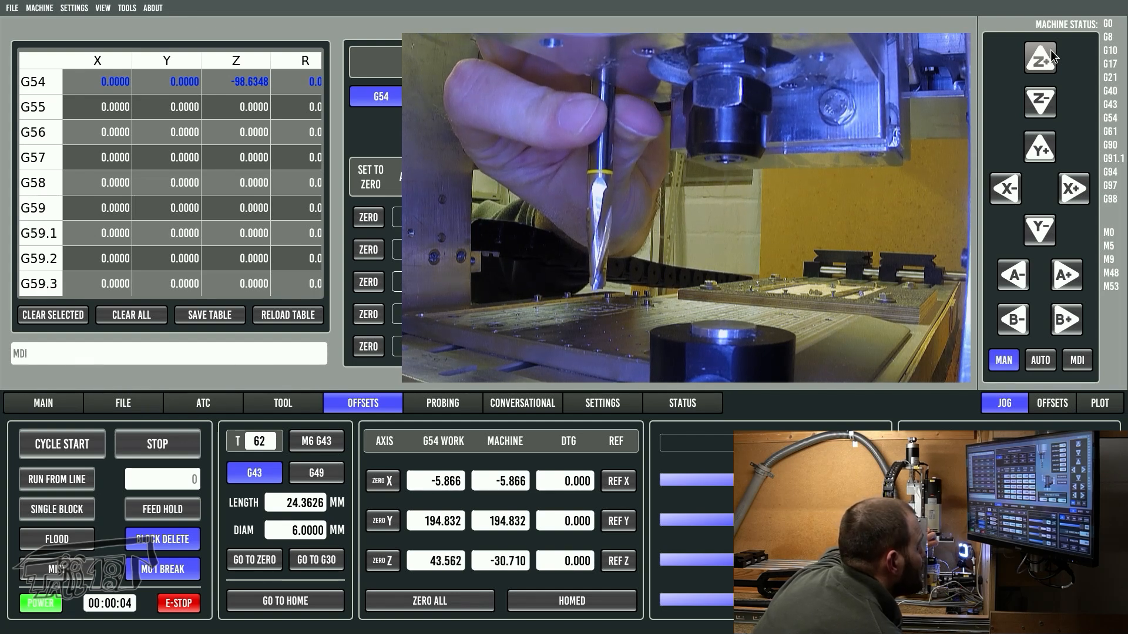
click(1052, 56)
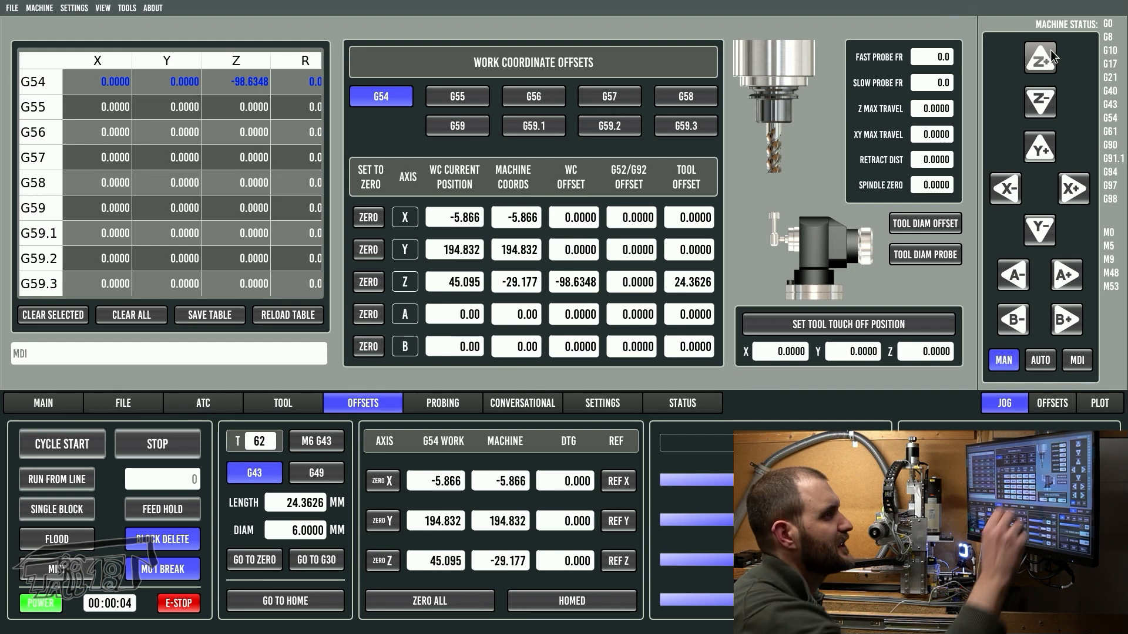
Set the spindle zero offset to 45 and raise the Z axis to about machine zero.
click(937, 185)
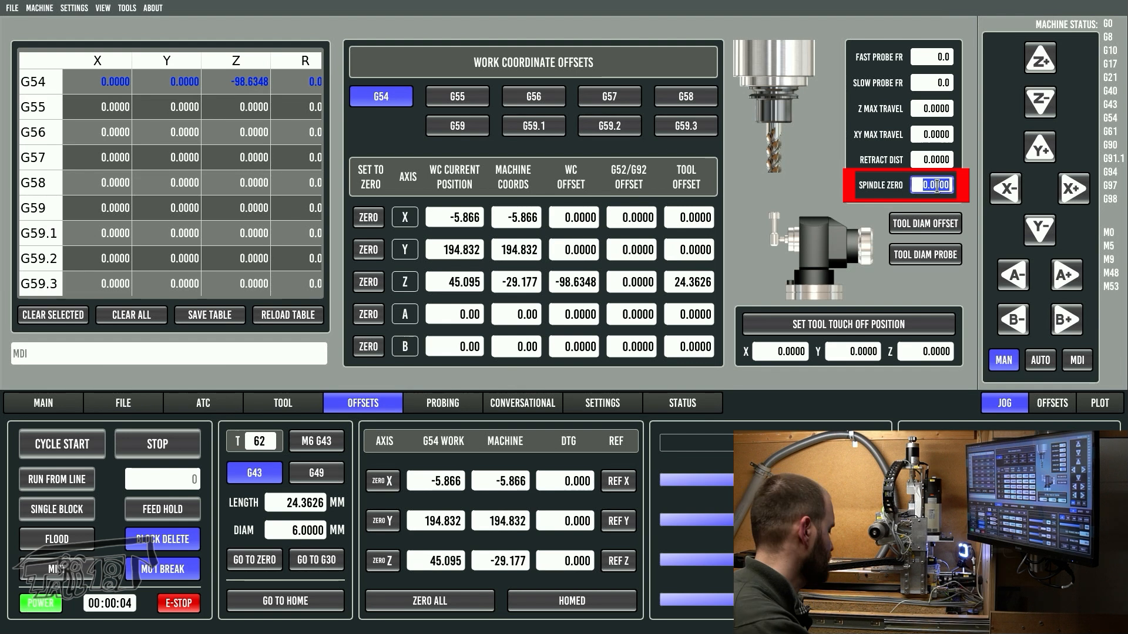
text(45)
key(Return)
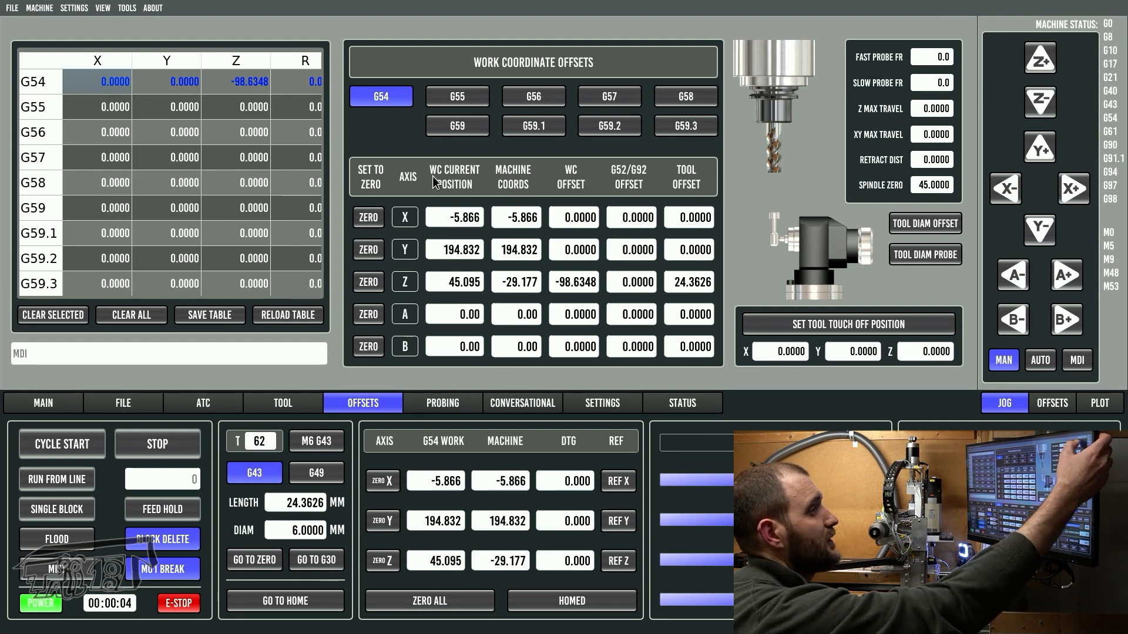
click(1044, 58)
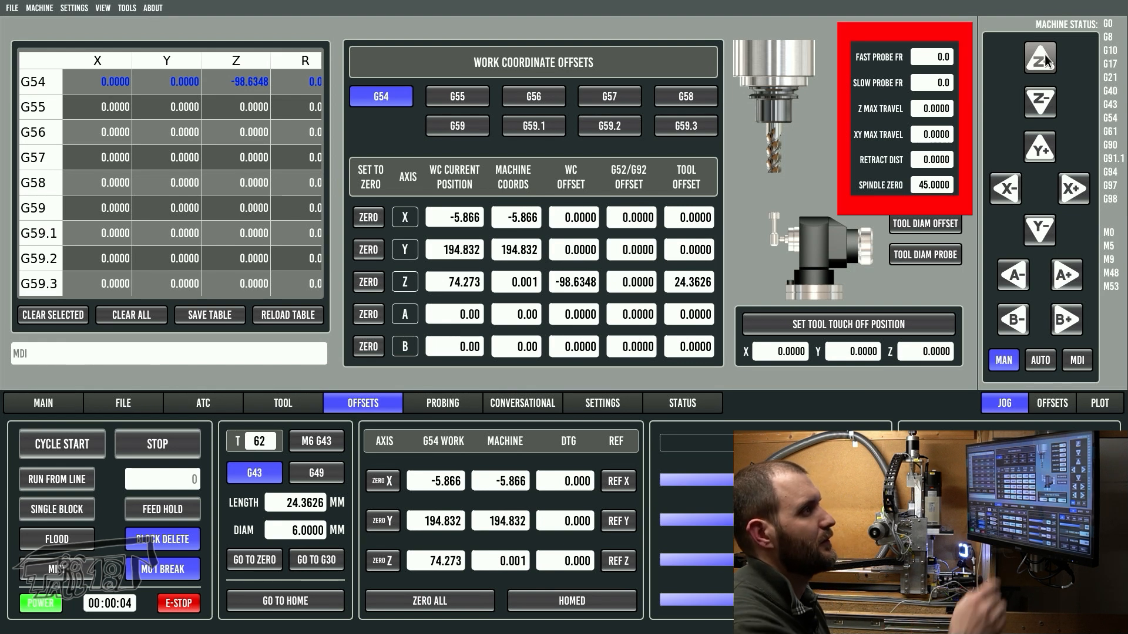
Set the fast probe feed rate to 250 and the slow probe feed rate to 60.
click(932, 53)
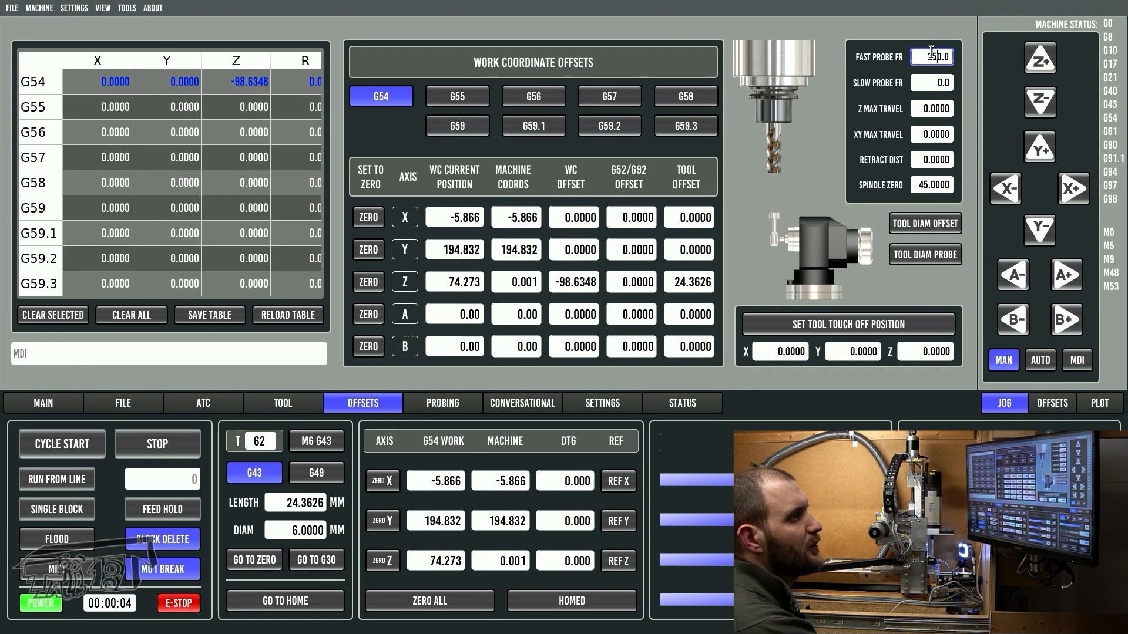
click(937, 81)
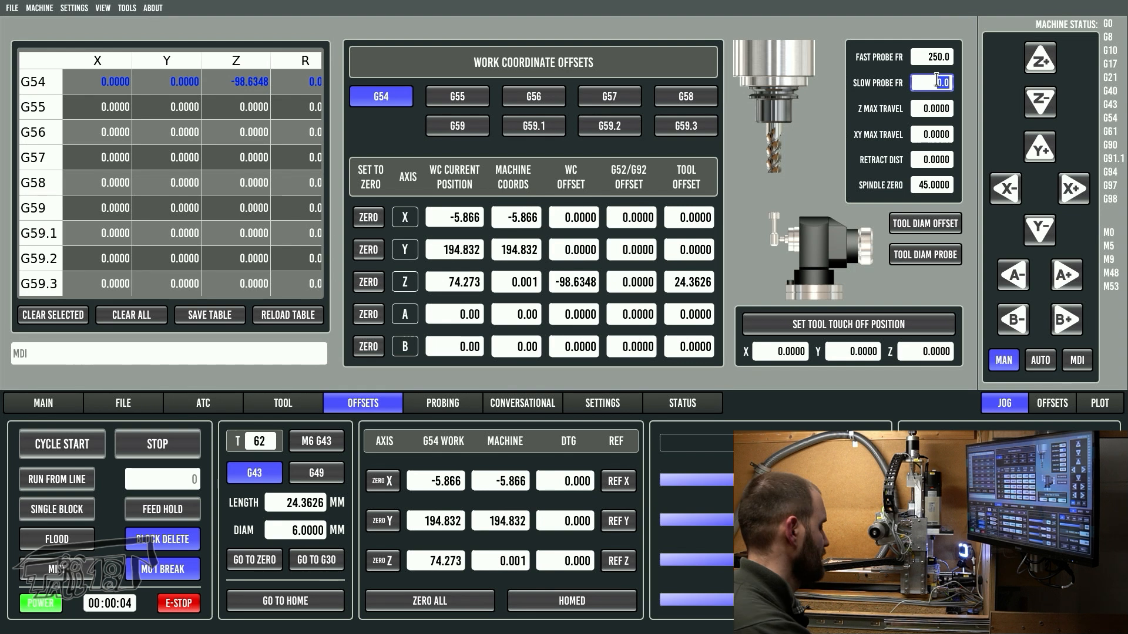
click(936, 80)
text(6)
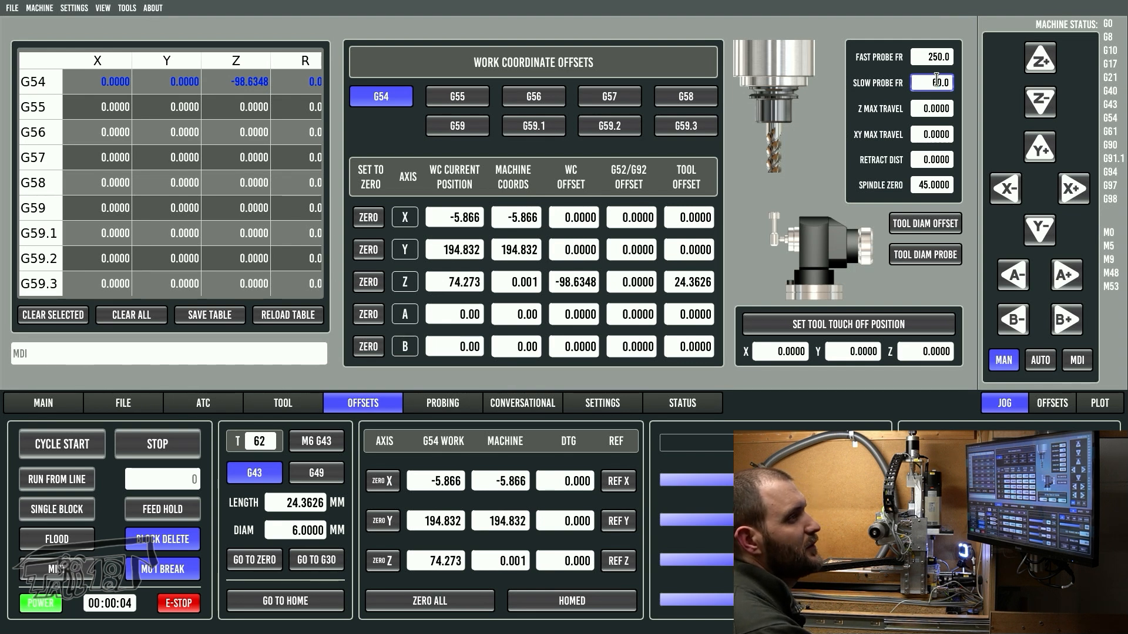
key(Tab)
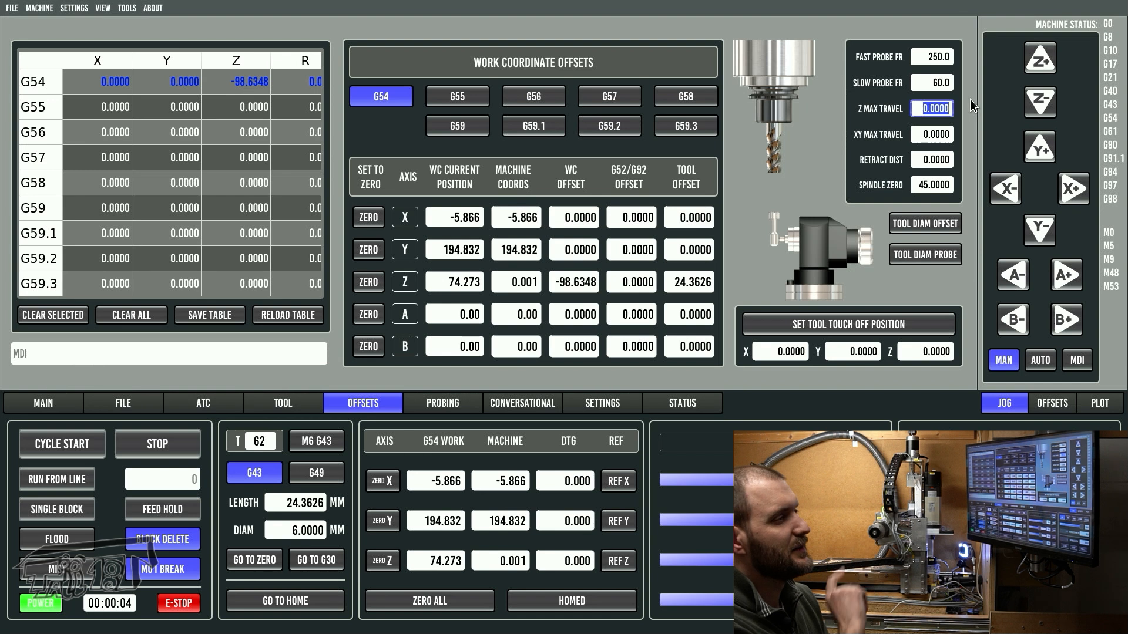
Set the maximum Z probing travel to 10 and the retract distance to 0.5.
text(10)
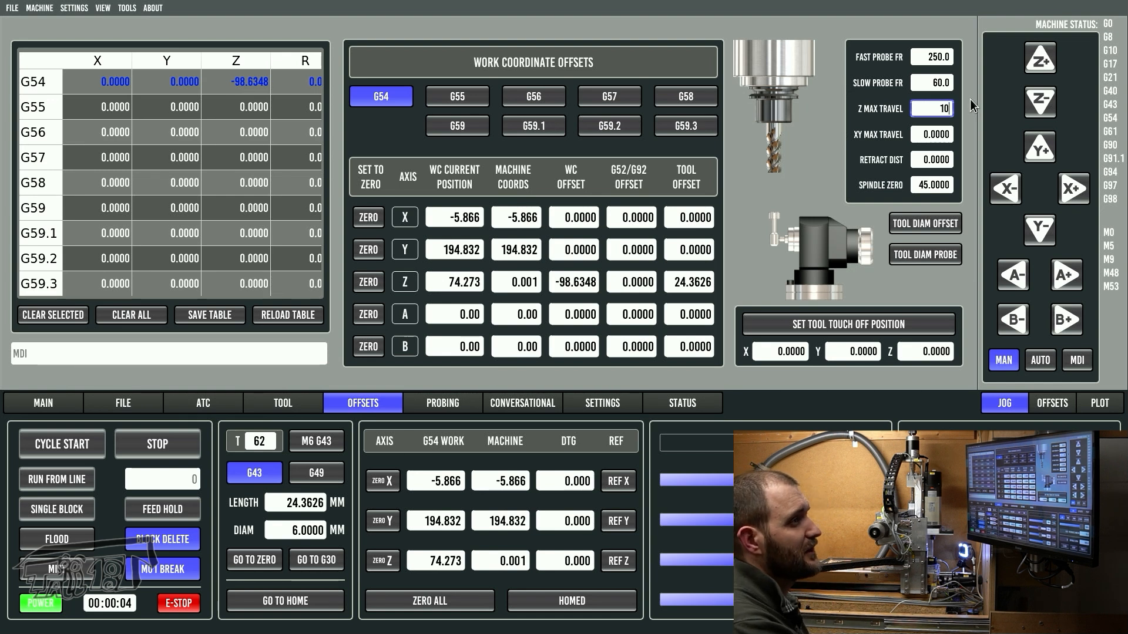
key(Return)
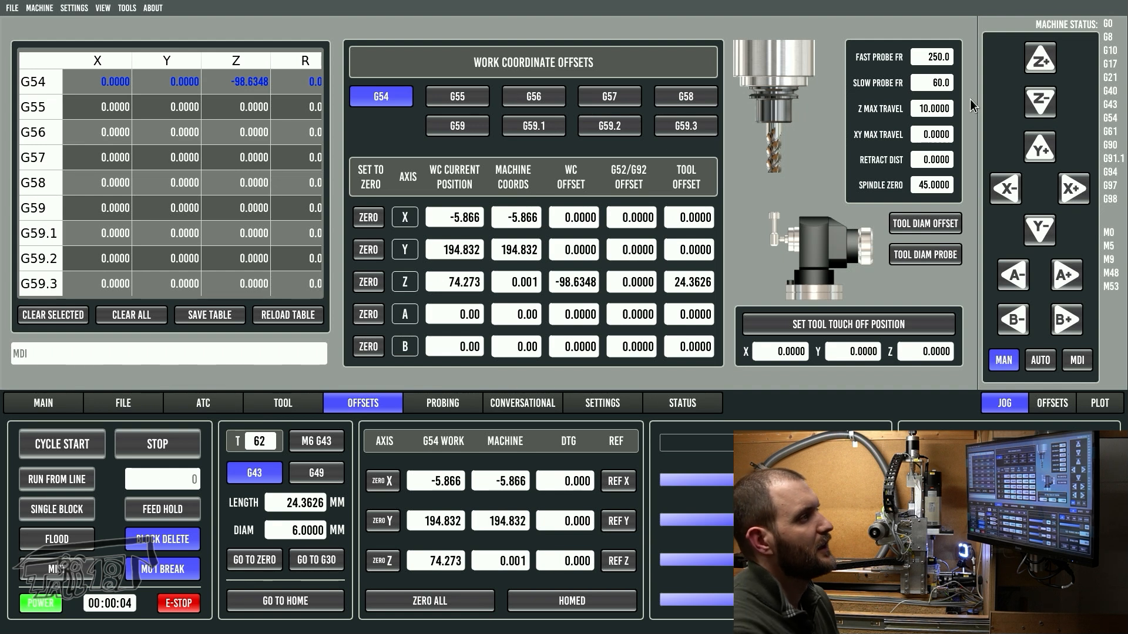
click(937, 163)
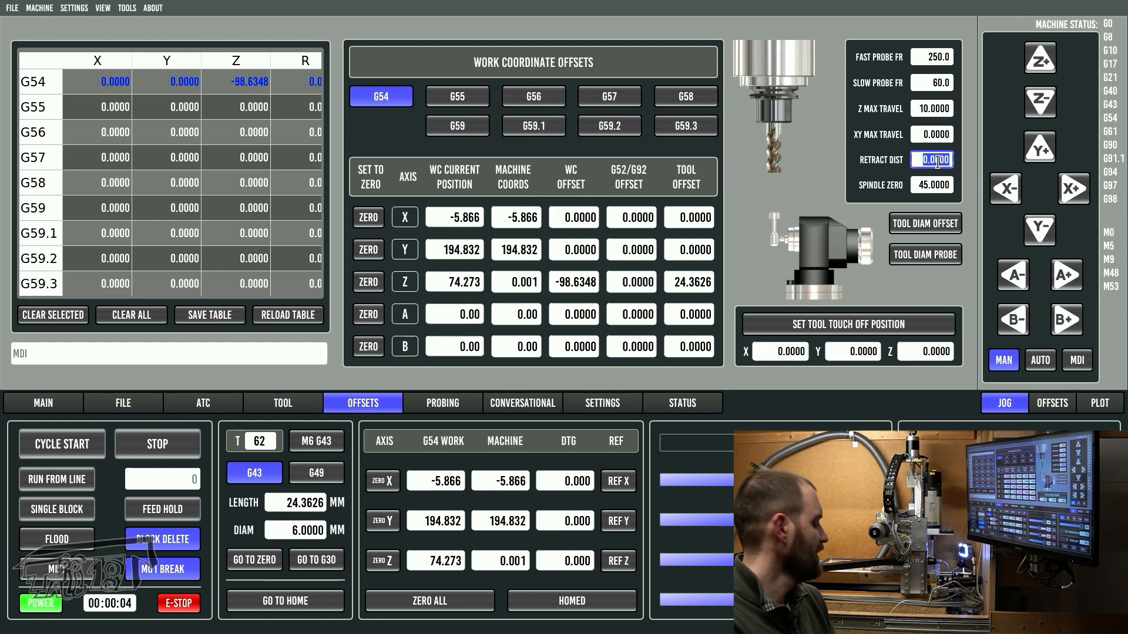
text(0.5)
key(Return)
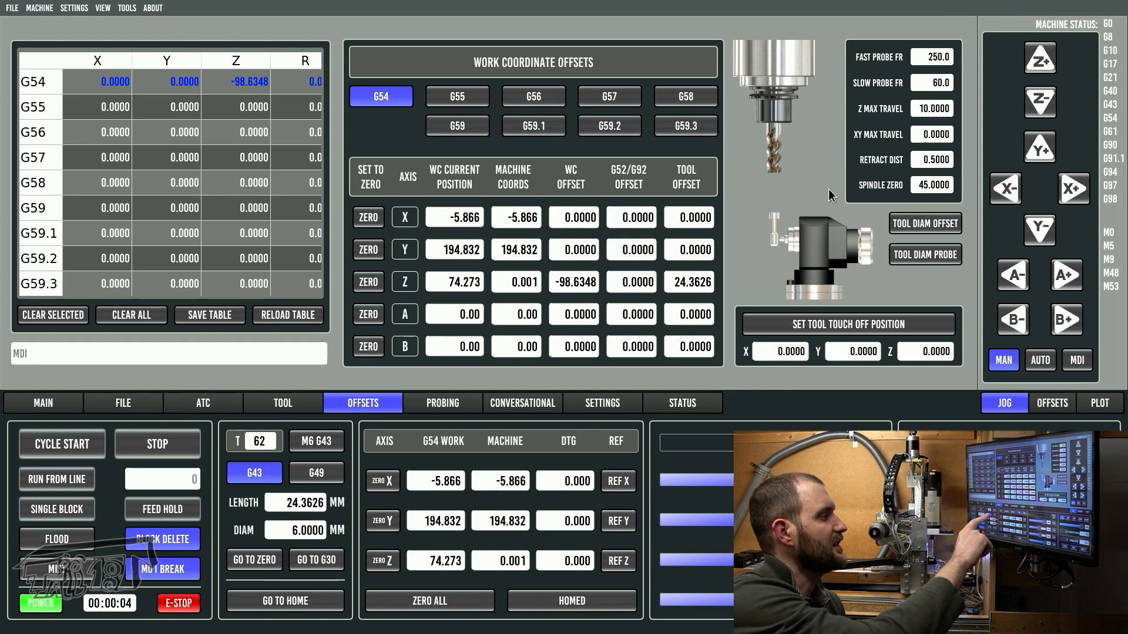
Run the electronic tool setter's touch-off for the current tool T62 to transfer the new probe parameters.
click(275, 409)
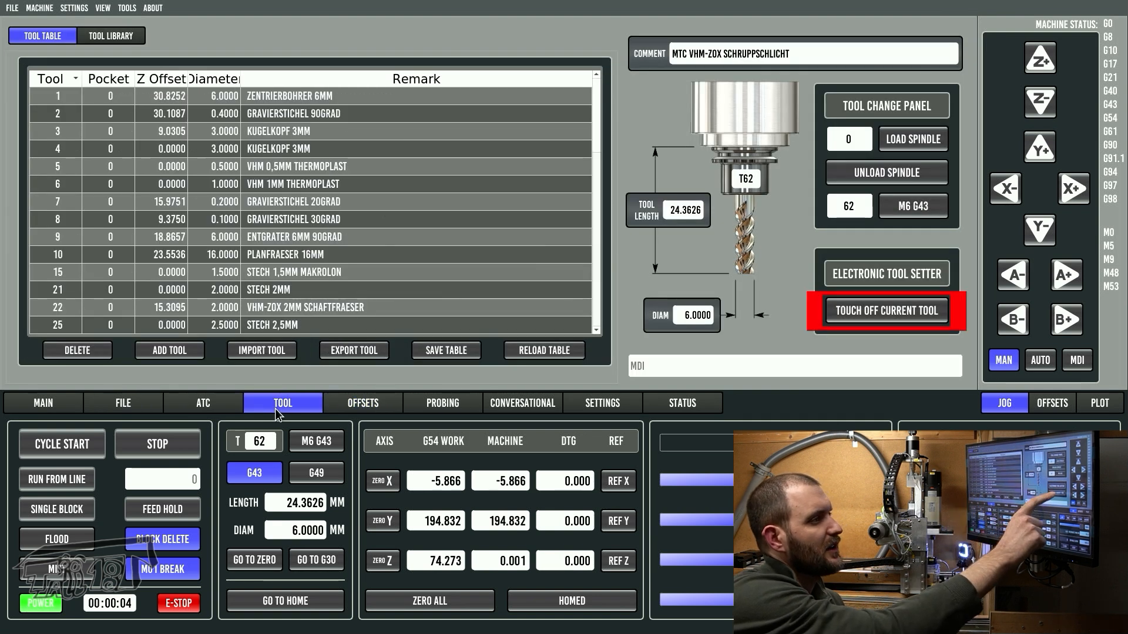
click(897, 308)
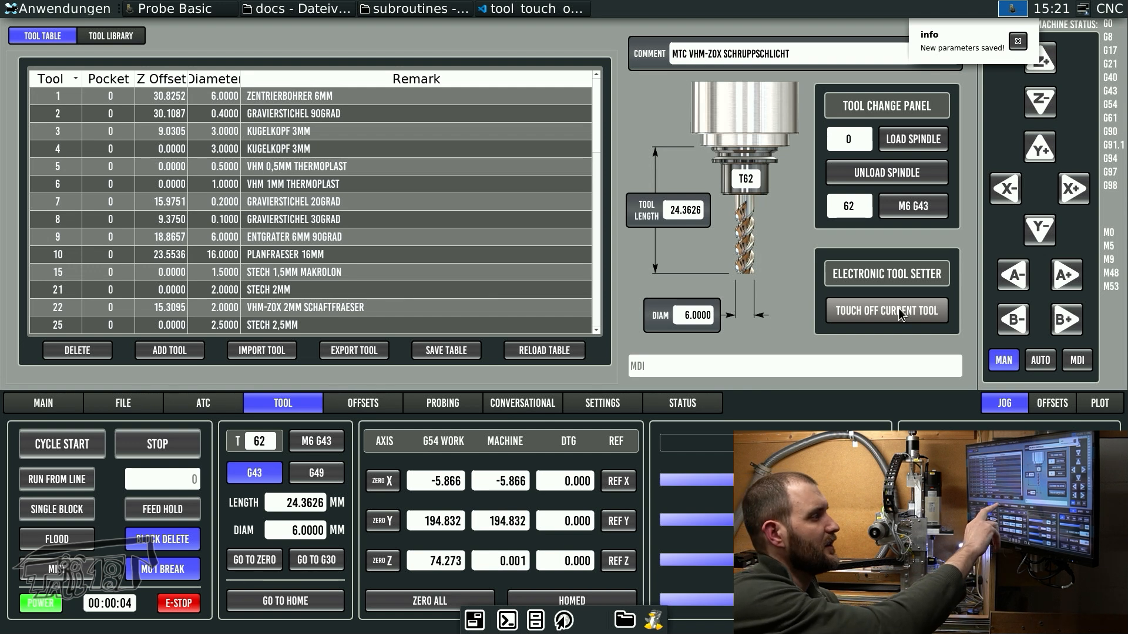
Check the probe parameters beside the work coordinate offsets, dismiss the notification and return to the tool table.
click(359, 403)
click(1026, 38)
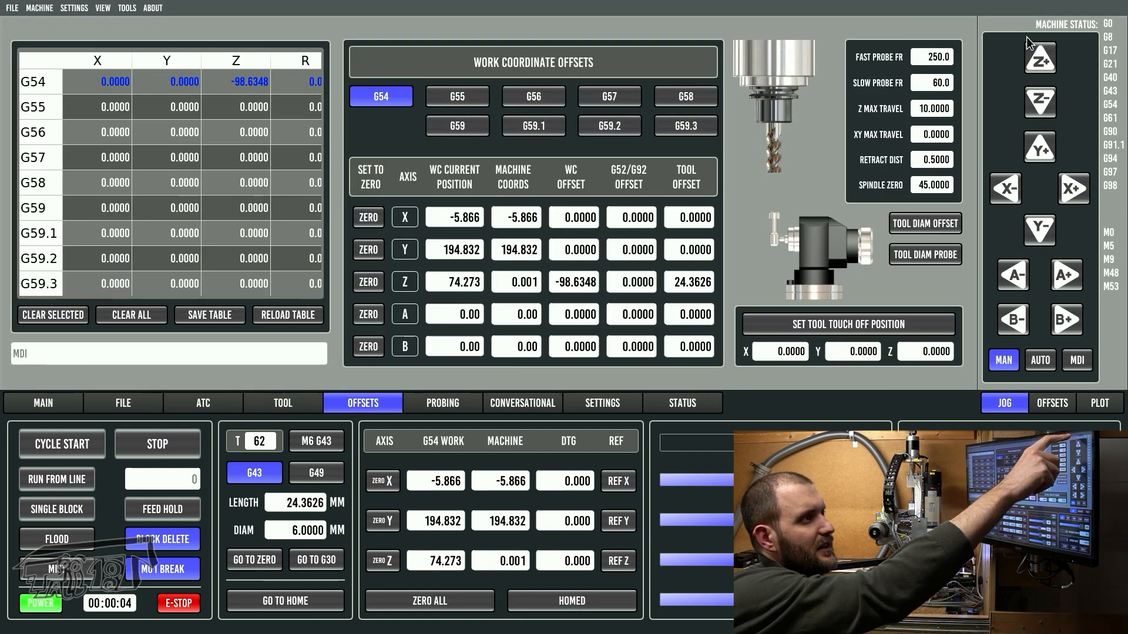
click(286, 403)
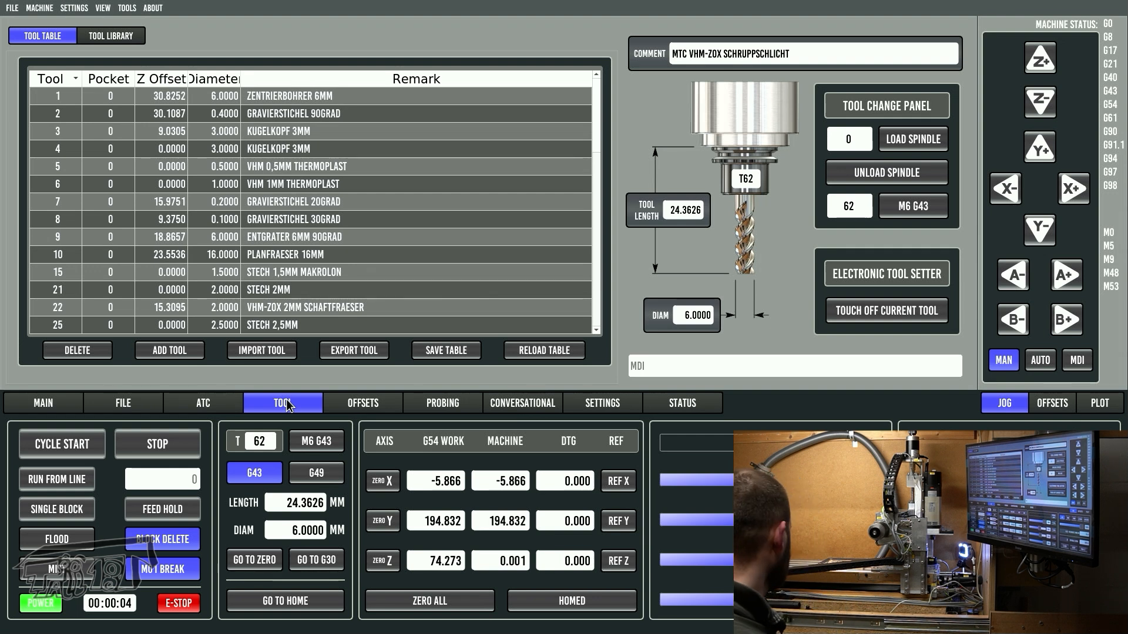
Switch to Visual Studio Code and set tool_min_dis to 6 in the fixed parameters of tool_touch_off.ngc.
key(alt+Tab)
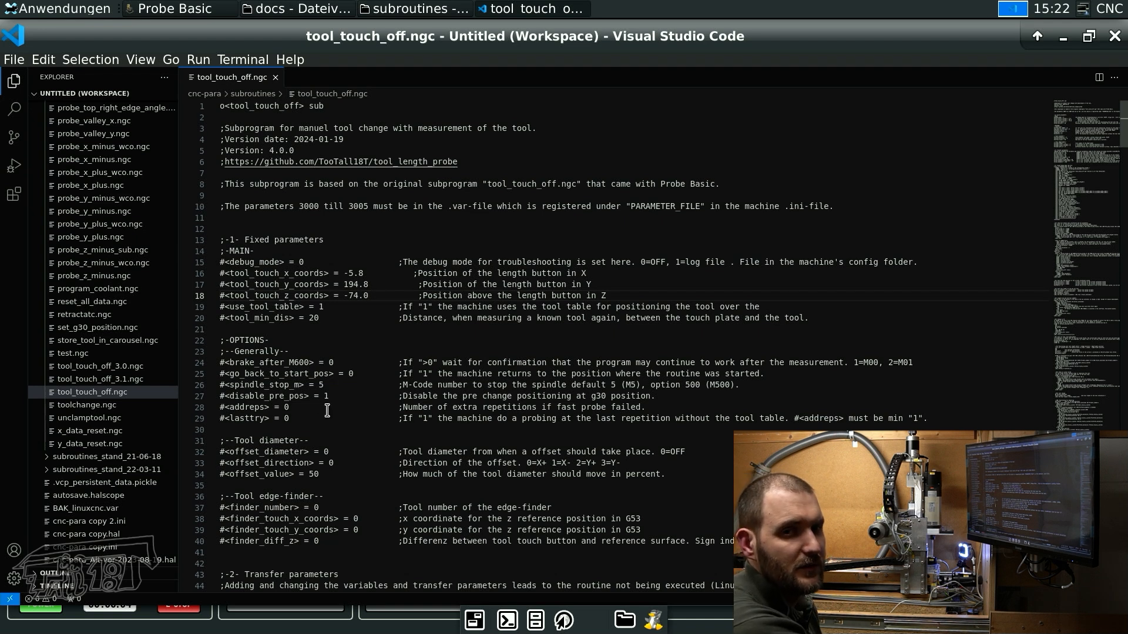
drag(221, 240, 350, 541)
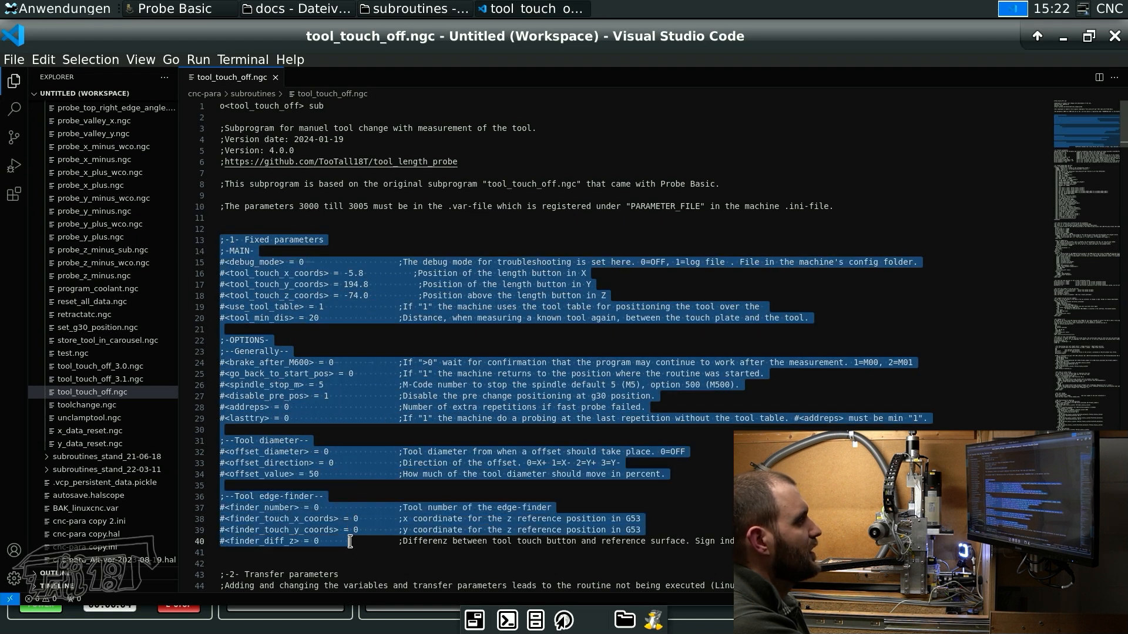
click(343, 239)
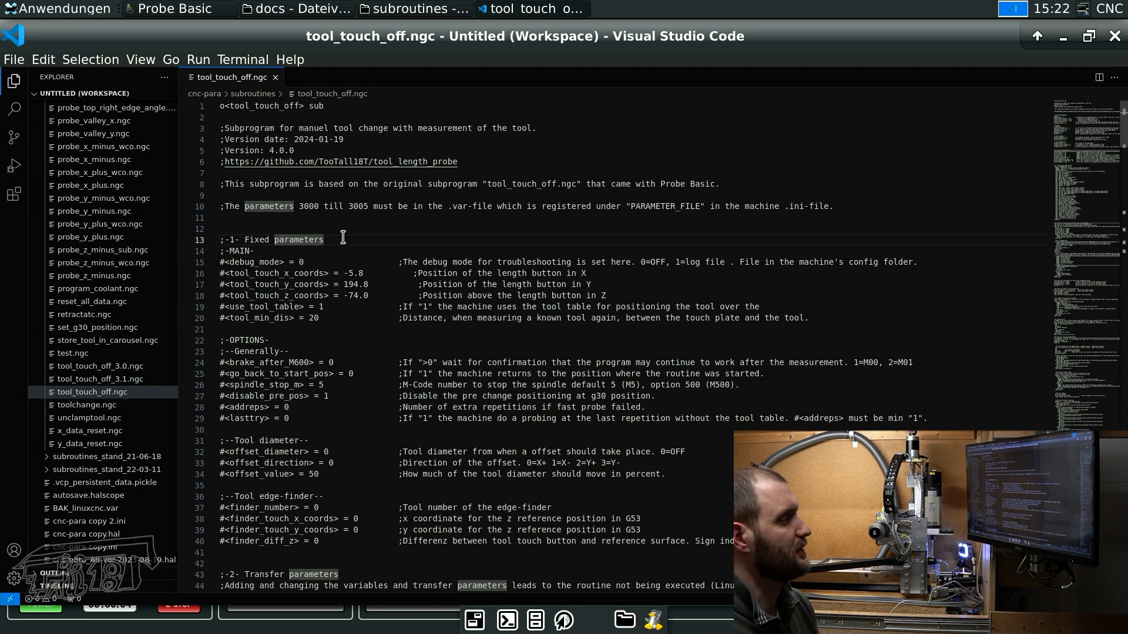
double_click(314, 318)
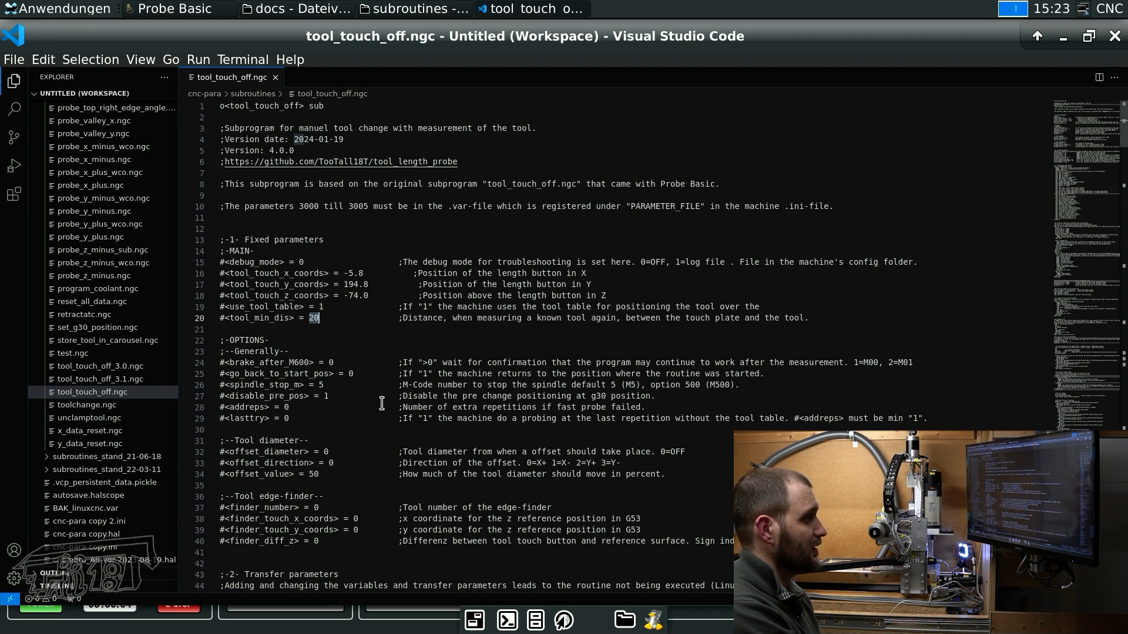
text(6)
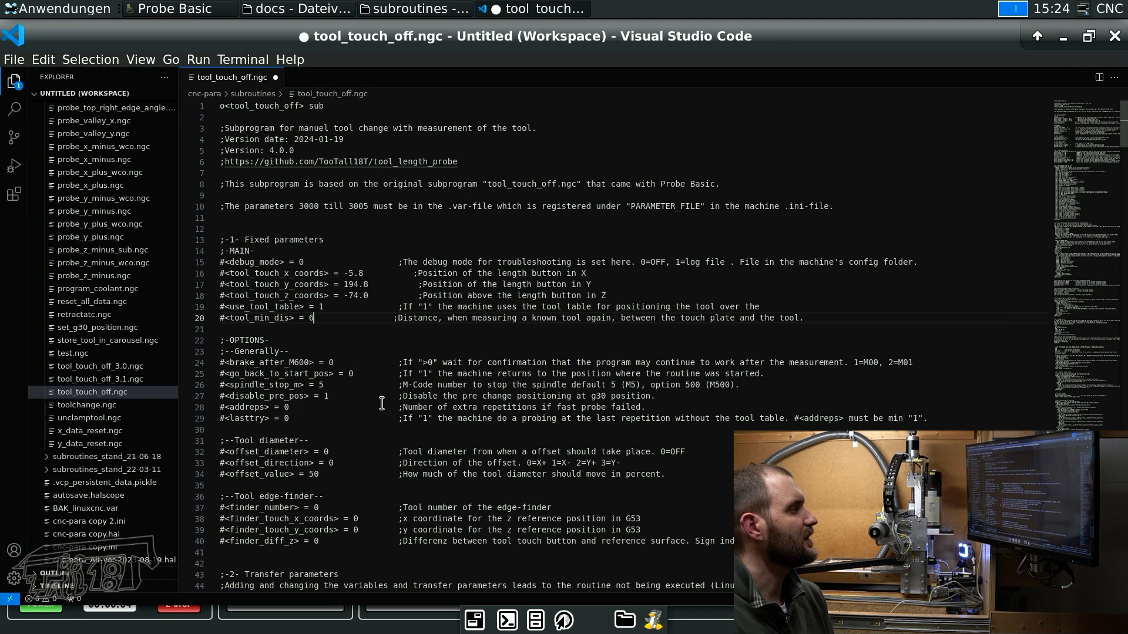
Try use_tool_table at 0 in the main parameters and restore it to 1.
double_click(320, 306)
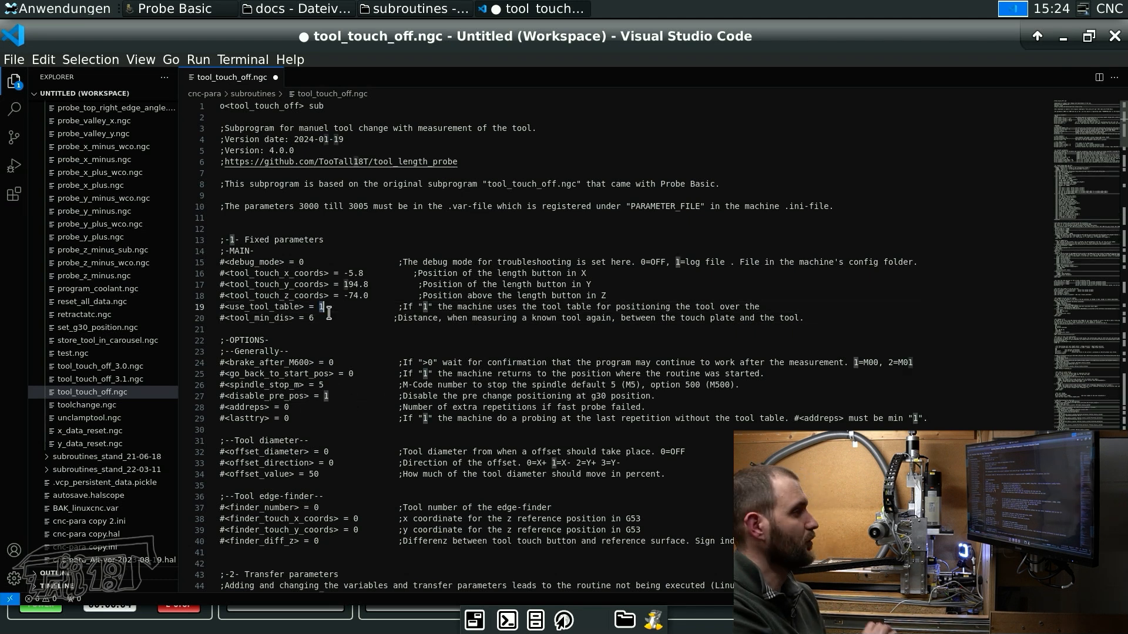
text(0)
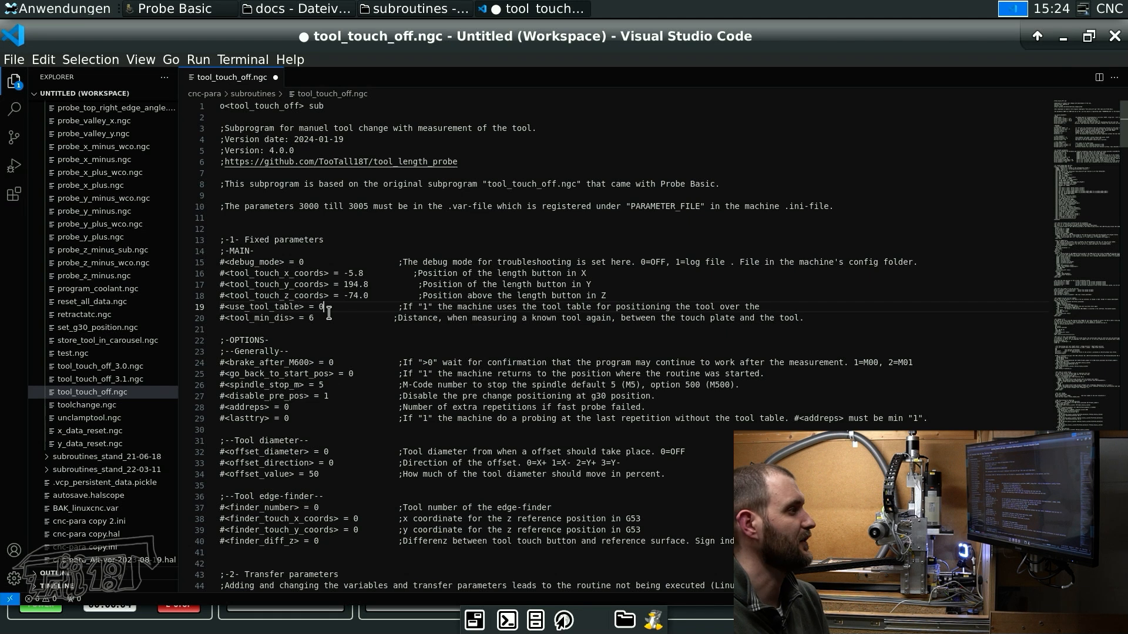
key(BackSpace)
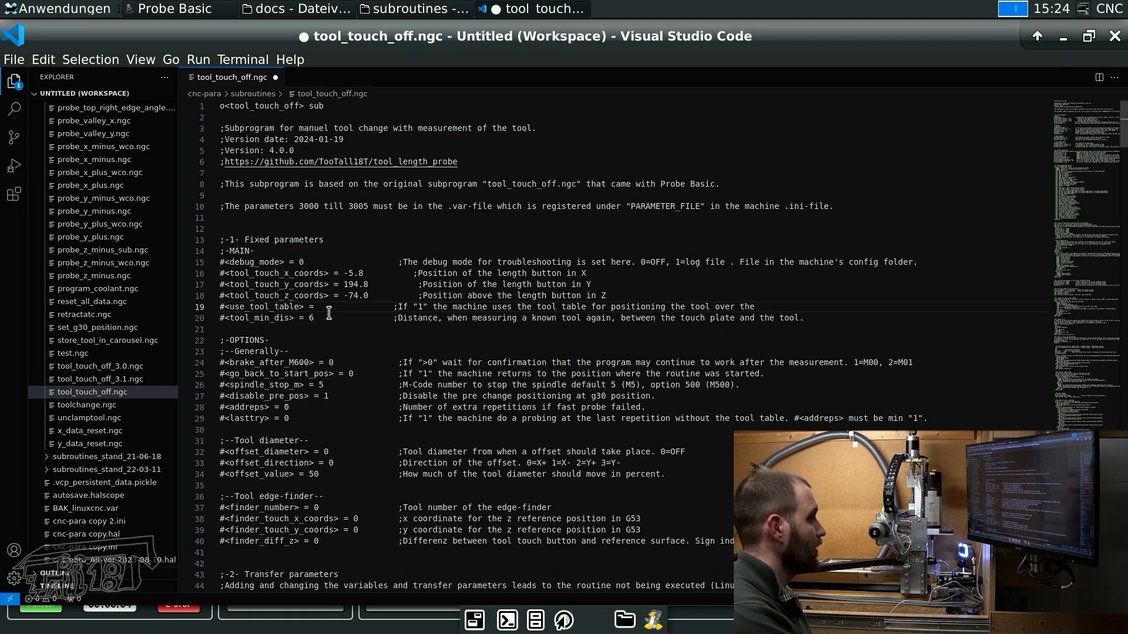
text(1)
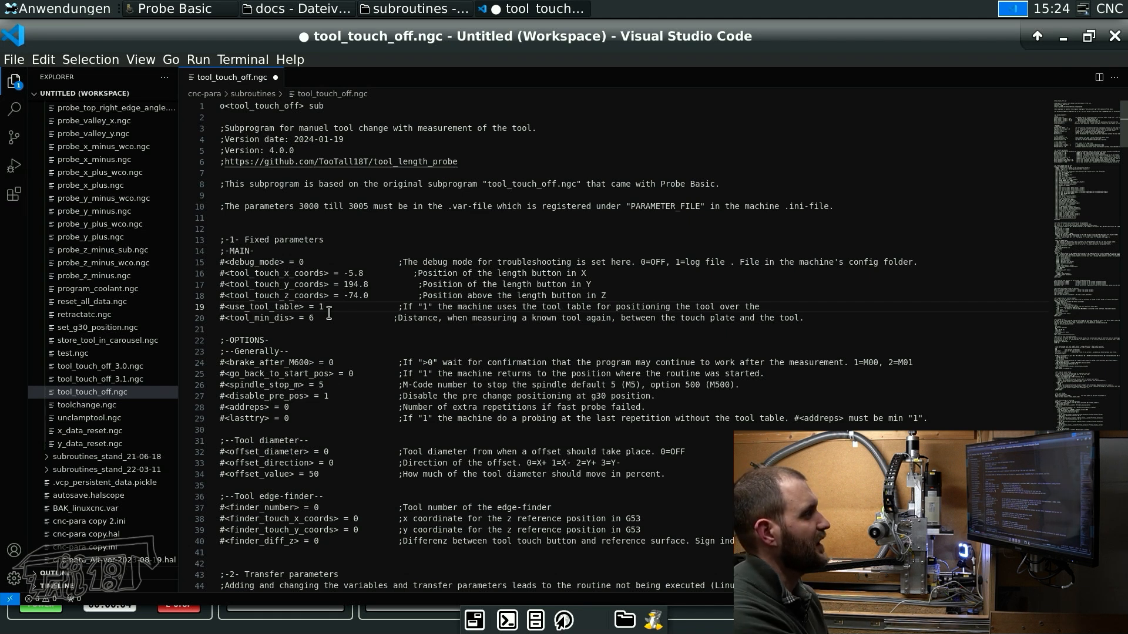
click(345, 318)
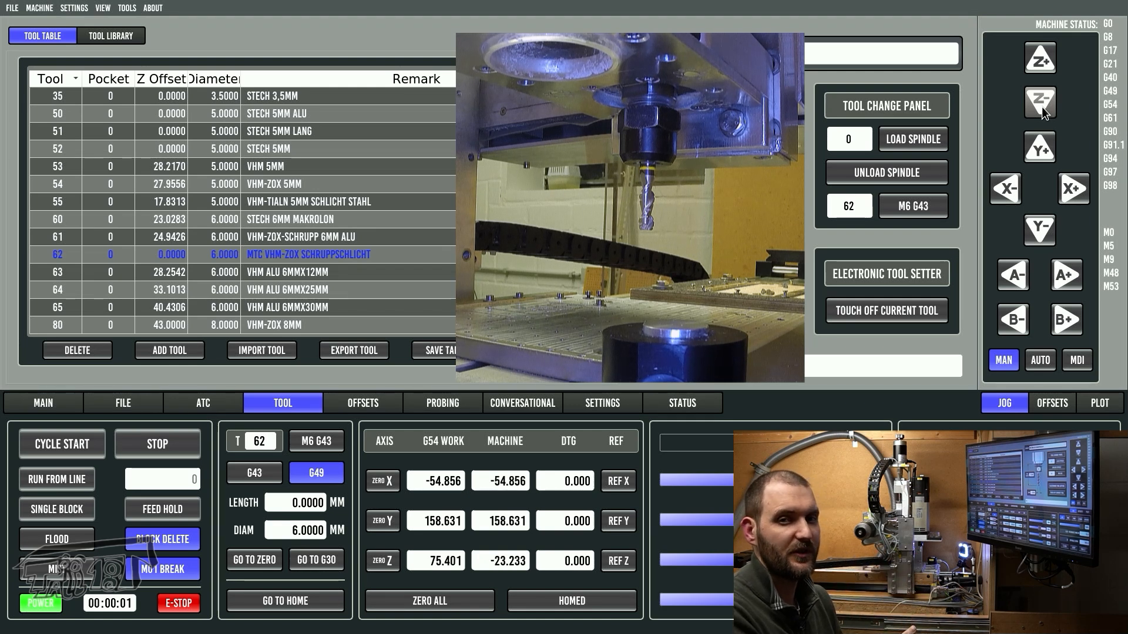
Switch to Probe Basic and touch off the current tool T62 on the electronic tool setter twice.
click(880, 317)
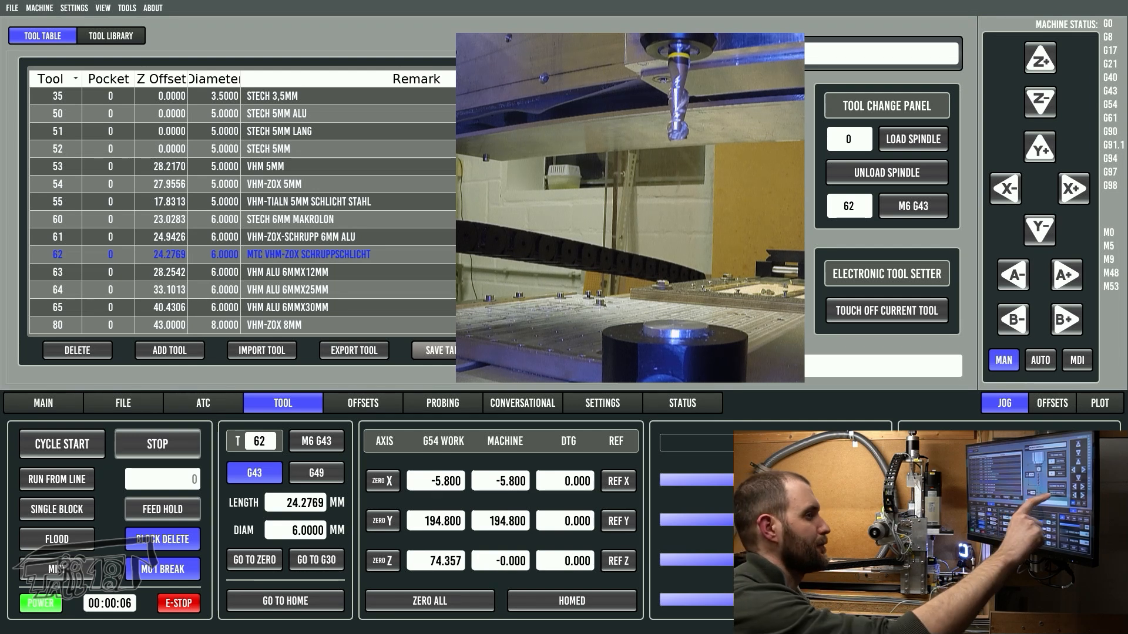
click(870, 311)
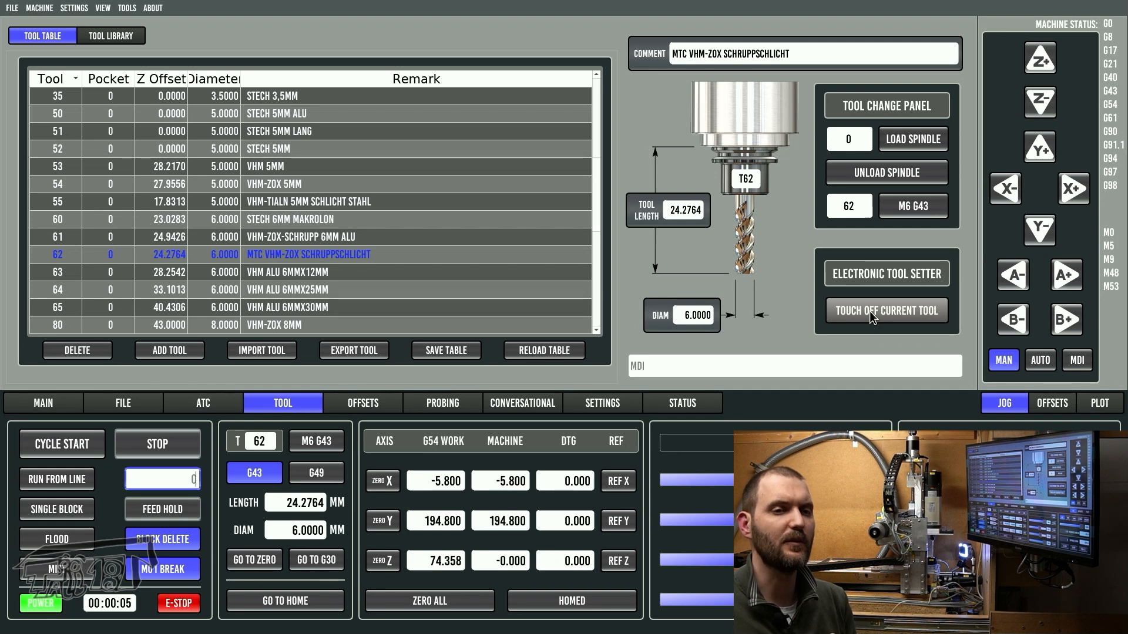
click(363, 402)
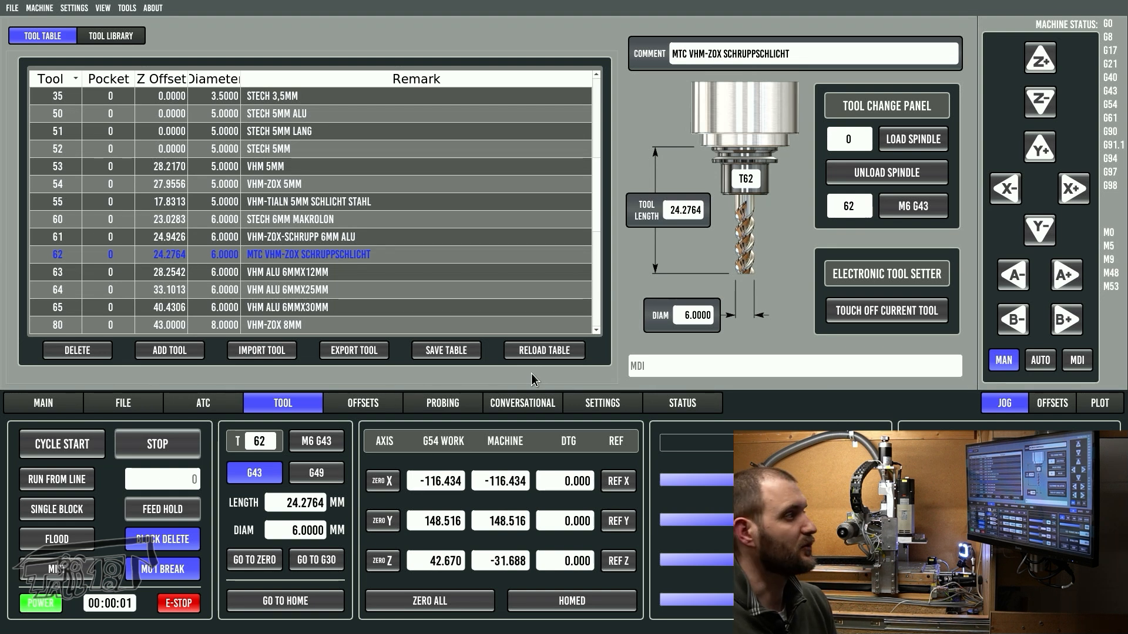
Set the current tool number to 61.
double_click(265, 439)
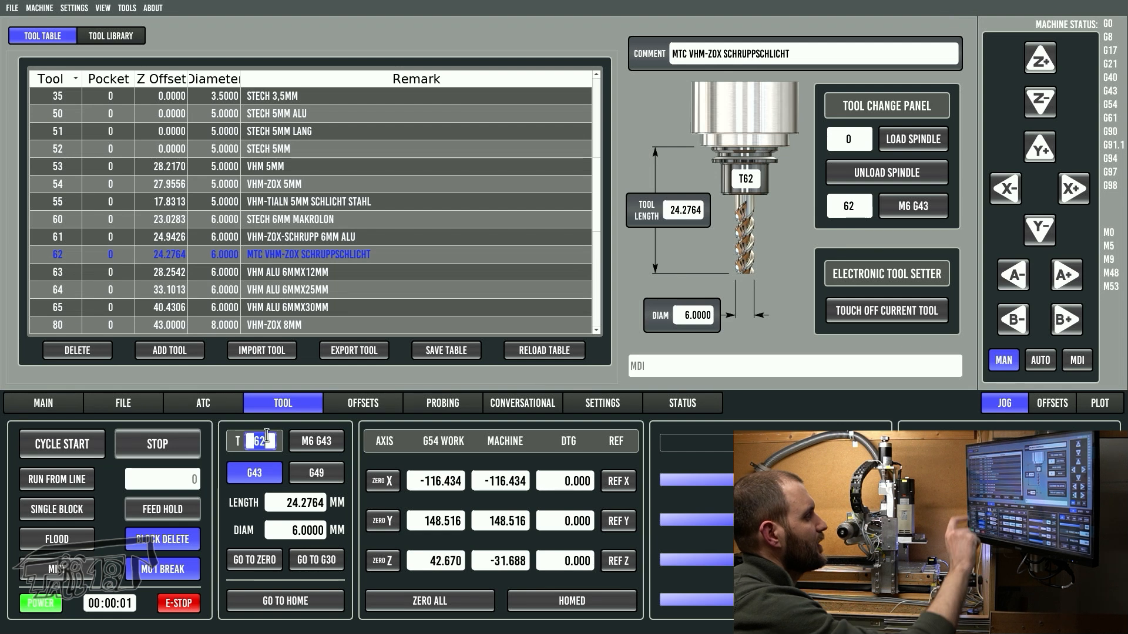
text(61)
key(Return)
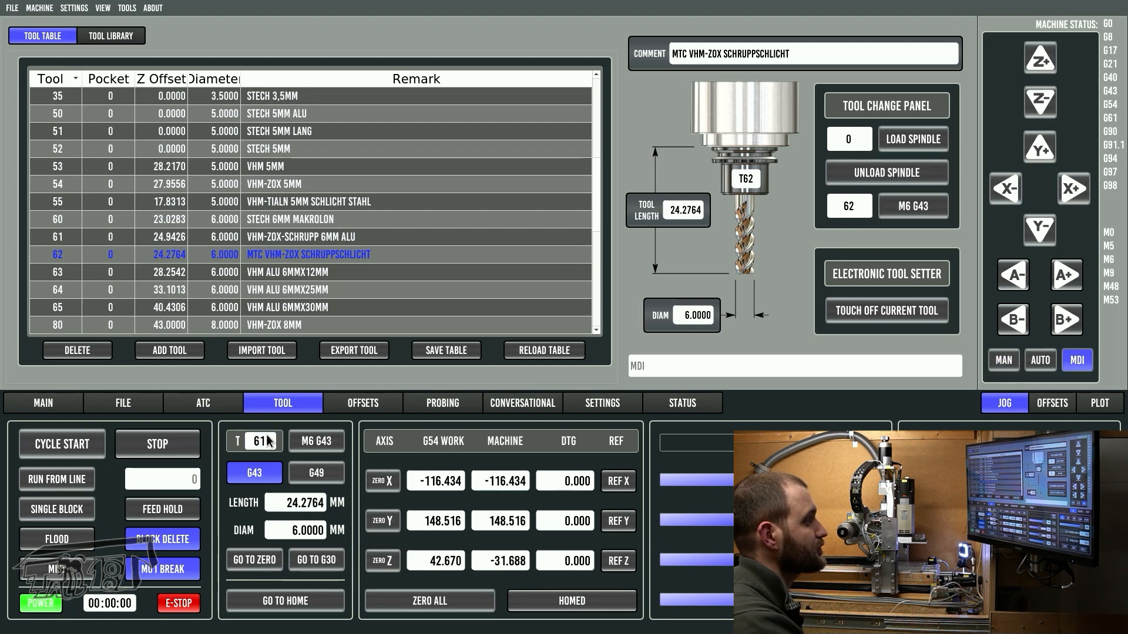
click(518, 368)
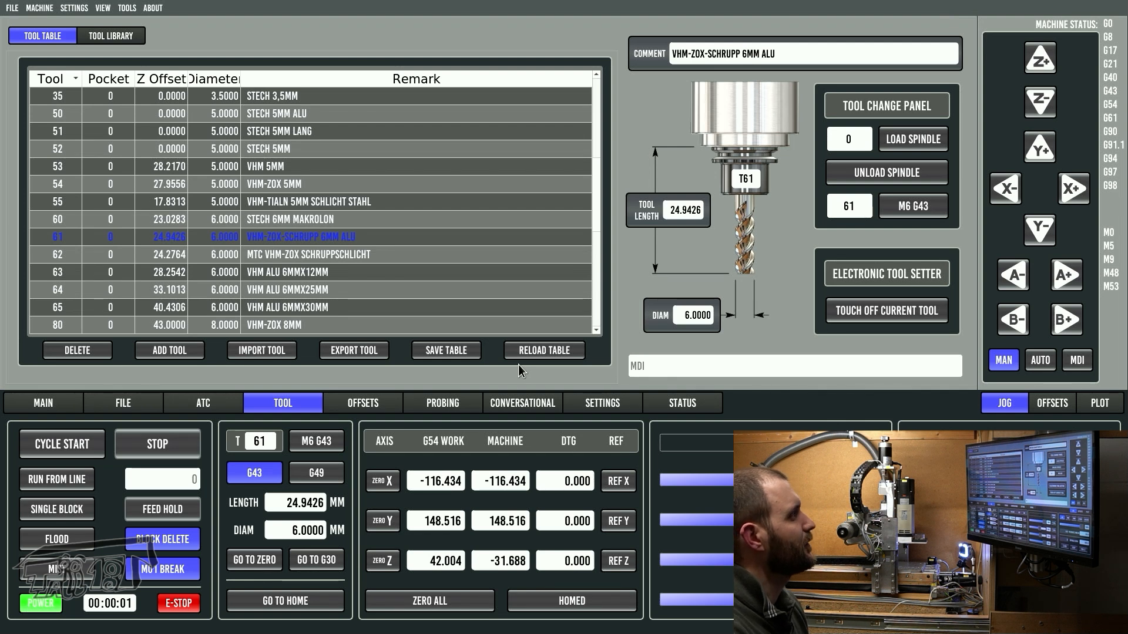
Run the MDI command M600 T62 and confirm the manual tool change to tool 62.
click(714, 363)
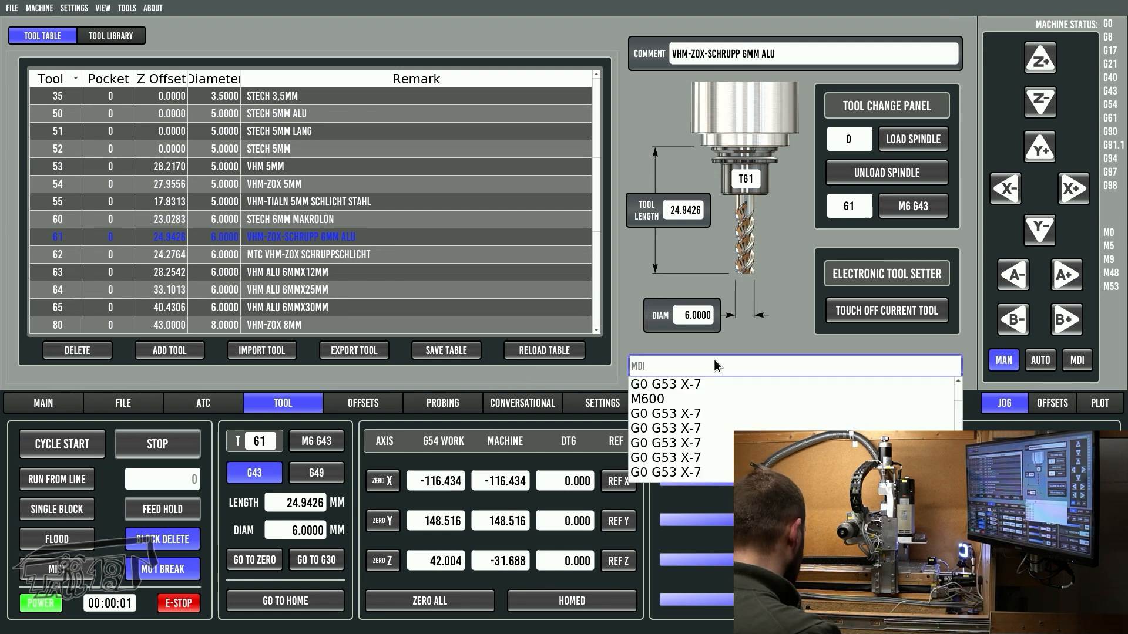
text(M600 )
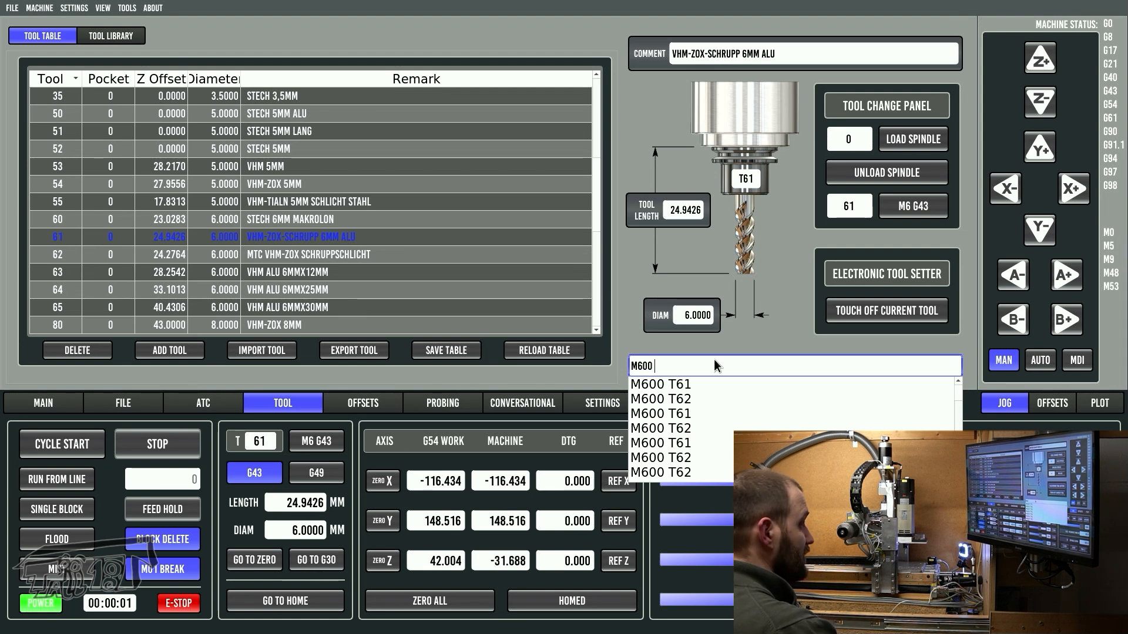
text(T62)
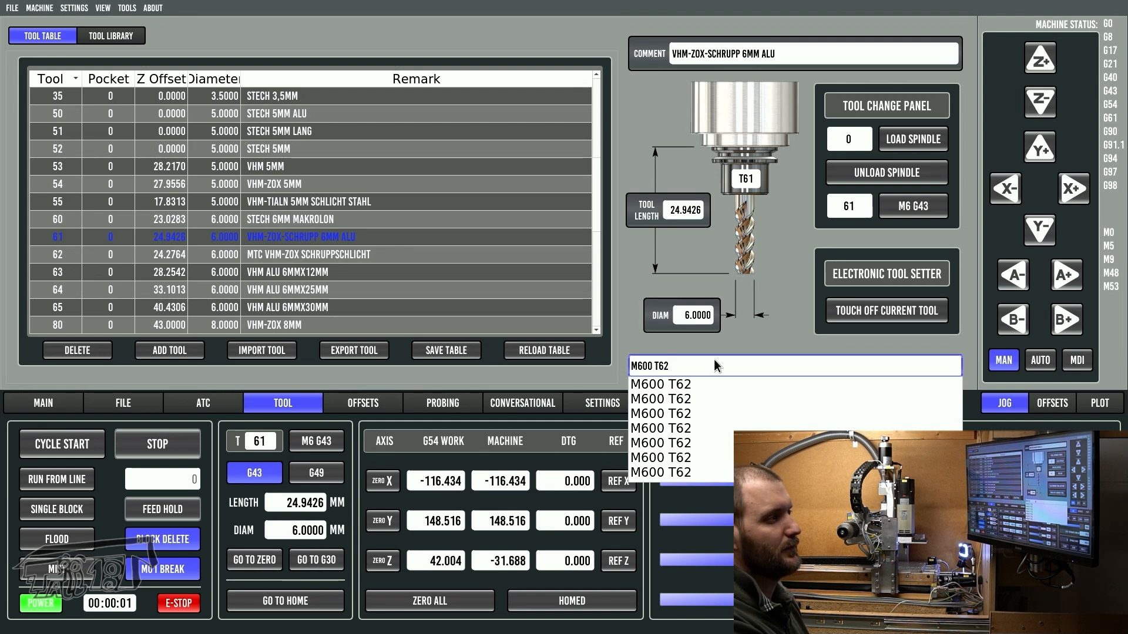
key(Return)
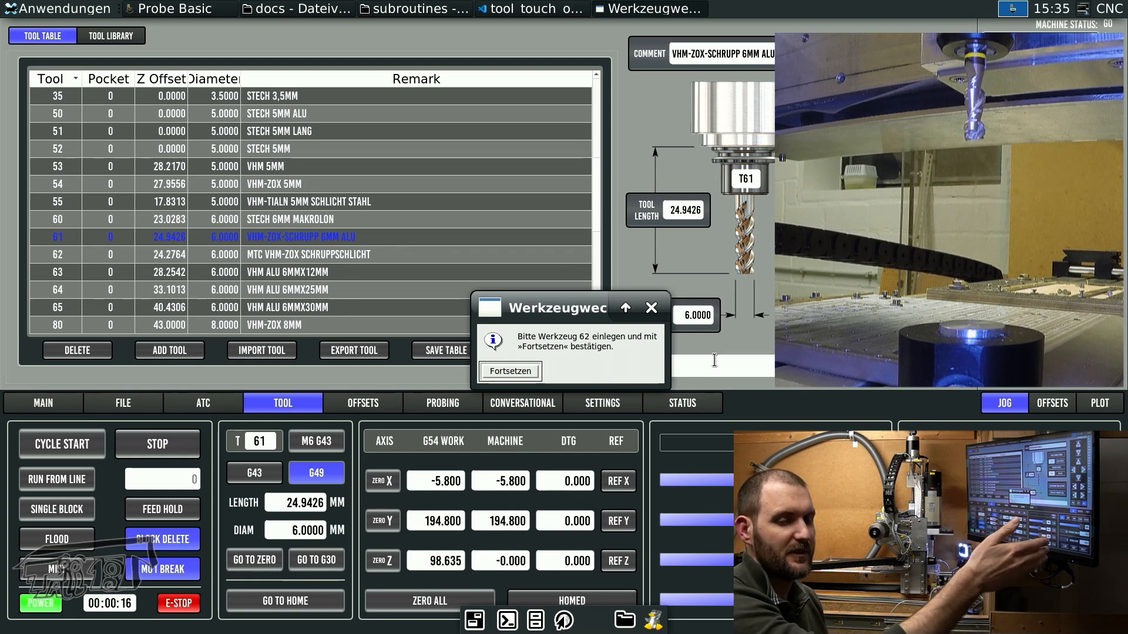
click(517, 366)
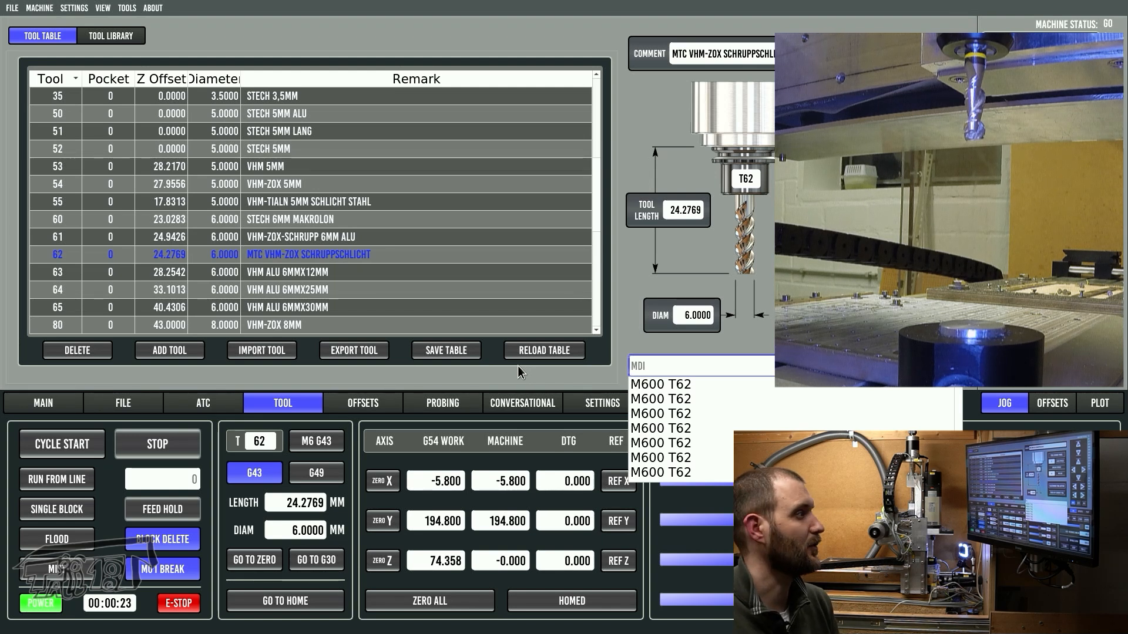
click(764, 338)
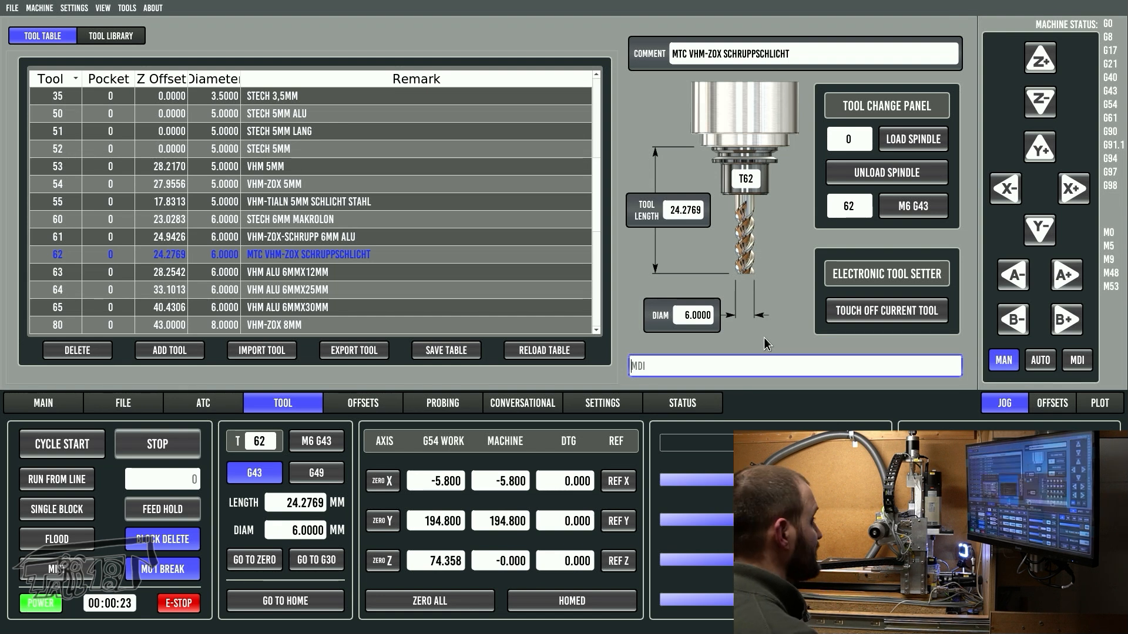
Switch to Visual Studio Code and review the main parameters of tool_touch_off.ngc, including debug_mode and the length button coordinates.
key(alt+Tab)
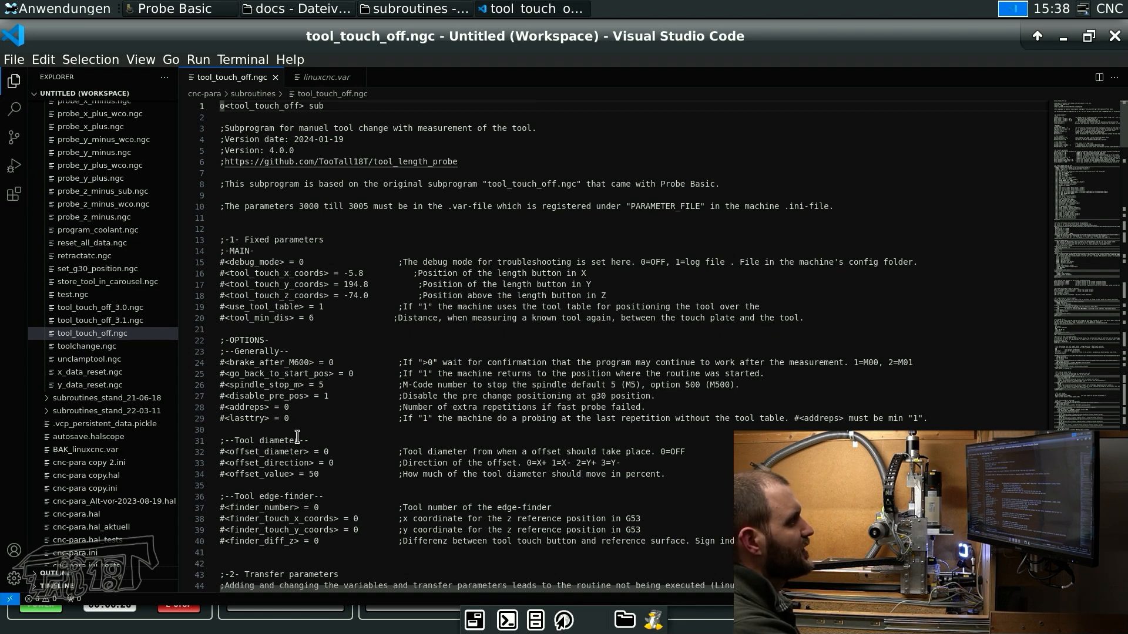
double_click(227, 251)
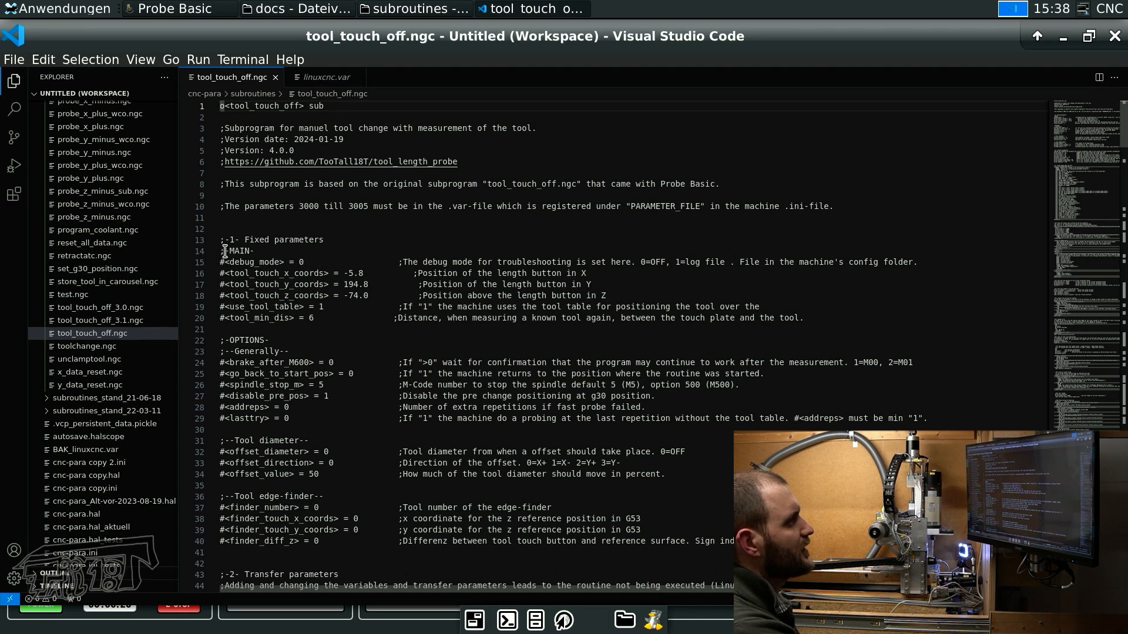
drag(225, 250, 334, 318)
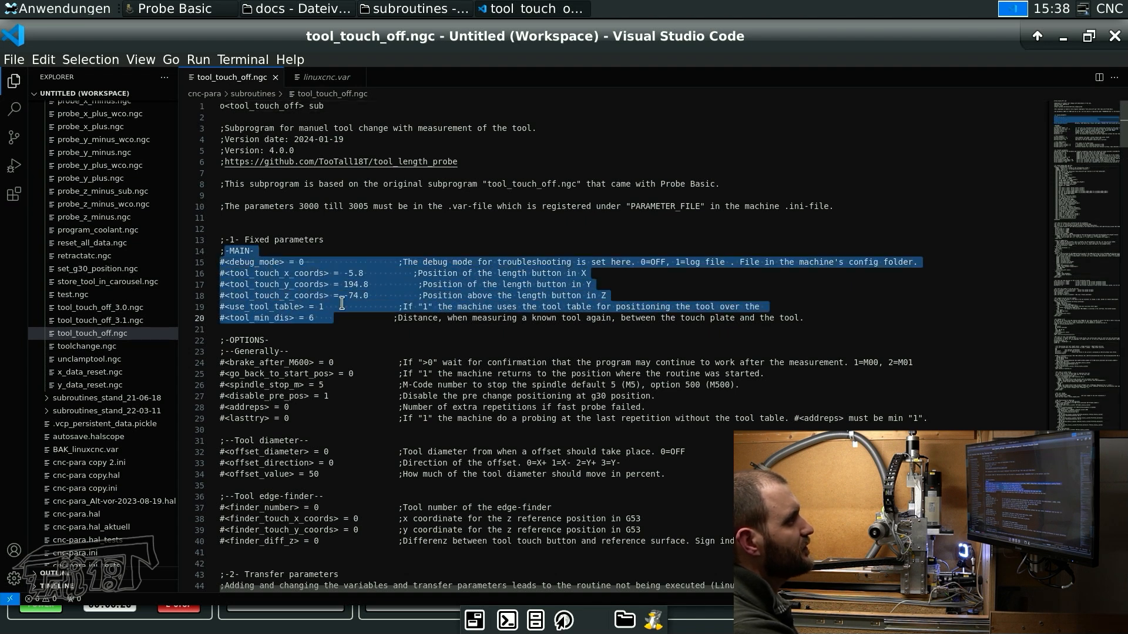
drag(221, 273, 331, 318)
click(315, 262)
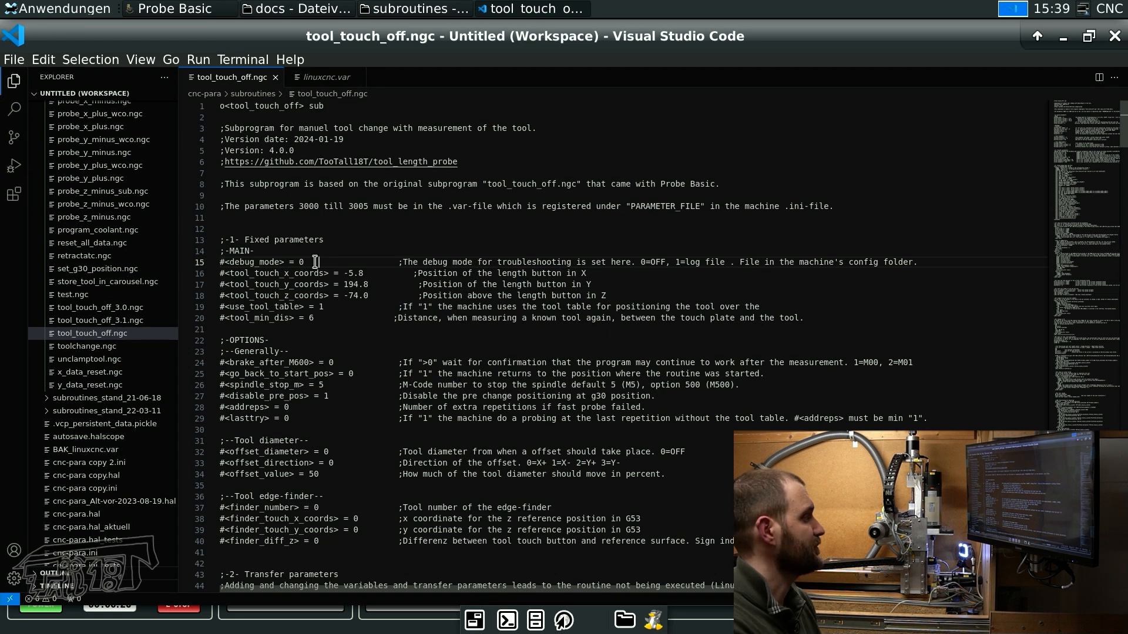
Open logfile.txt from the cnc-para folder and read through the logged probing parameters and results.
scroll(103, 358, down, 5)
click(71, 443)
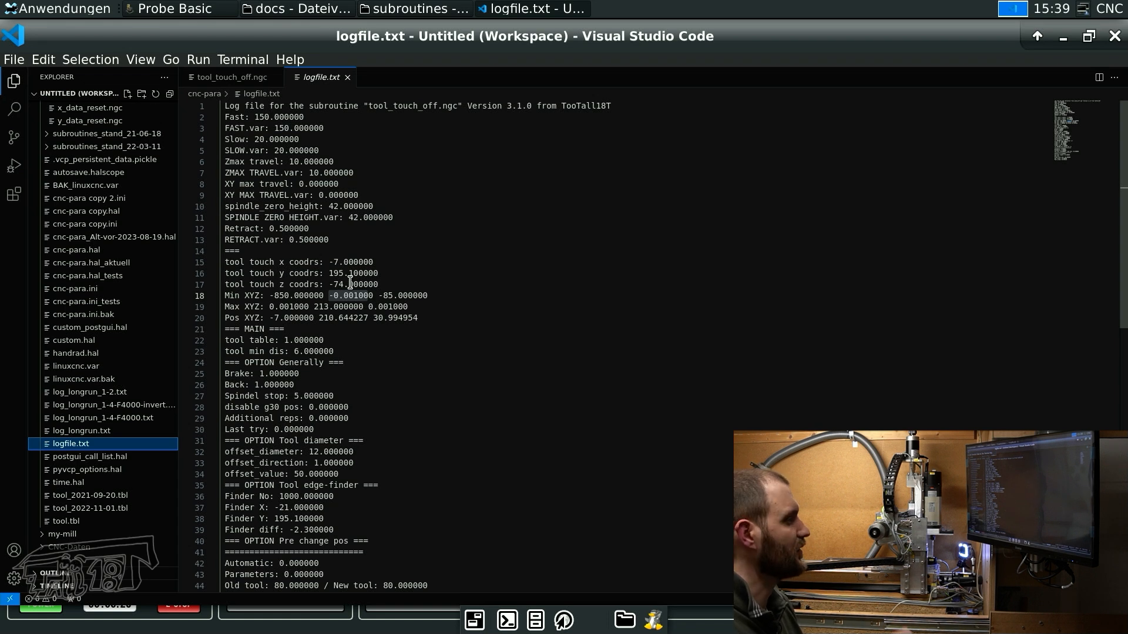
scroll(398, 308, down, 5)
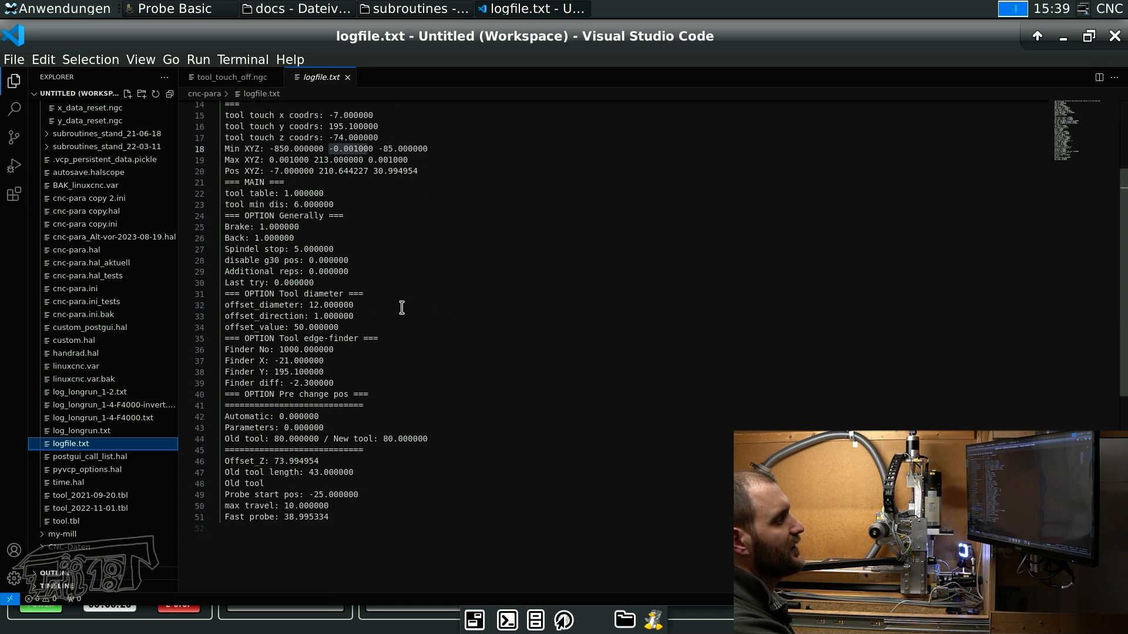
scroll(406, 339, up, 5)
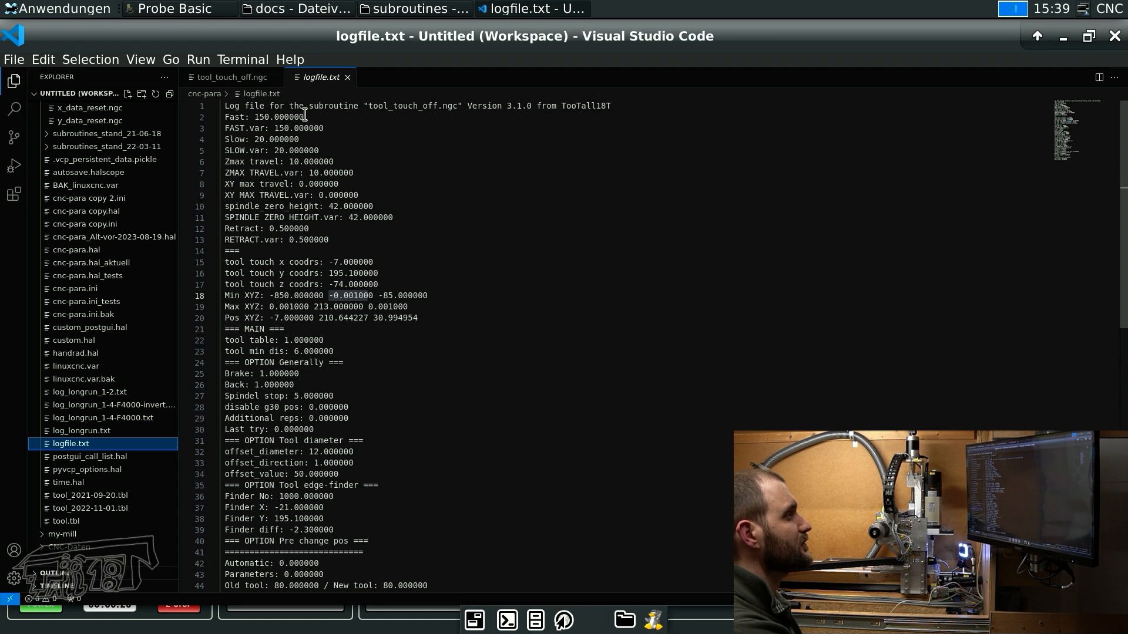
Return to tool_touch_off.ngc and examine use_tool_table and the general options from brake_after_M600 to lasttry.
click(232, 77)
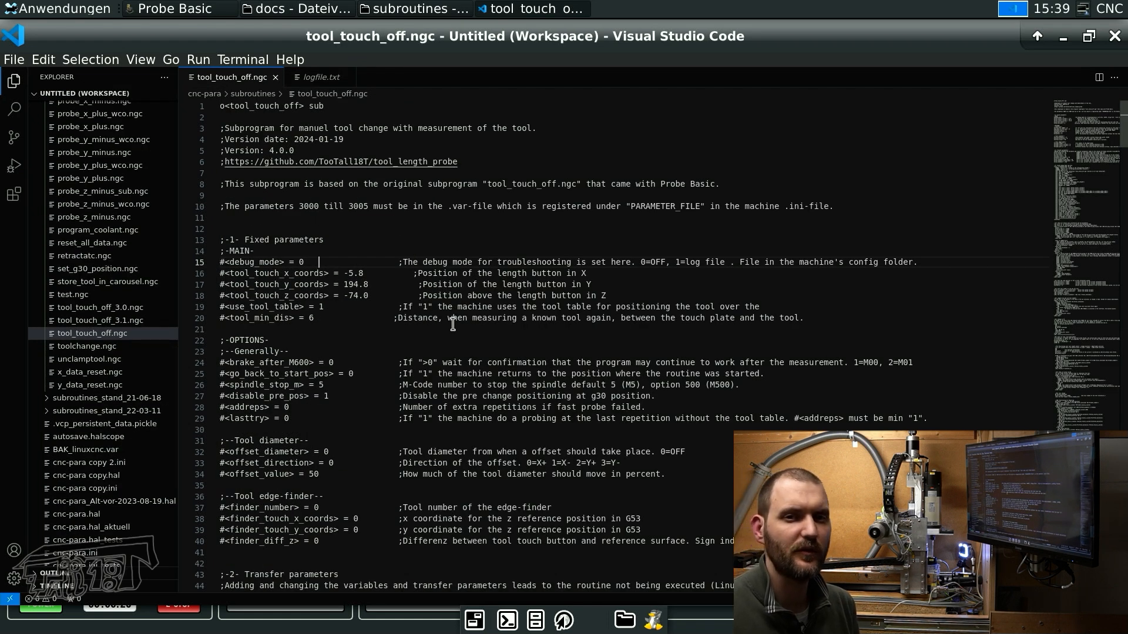
click(343, 307)
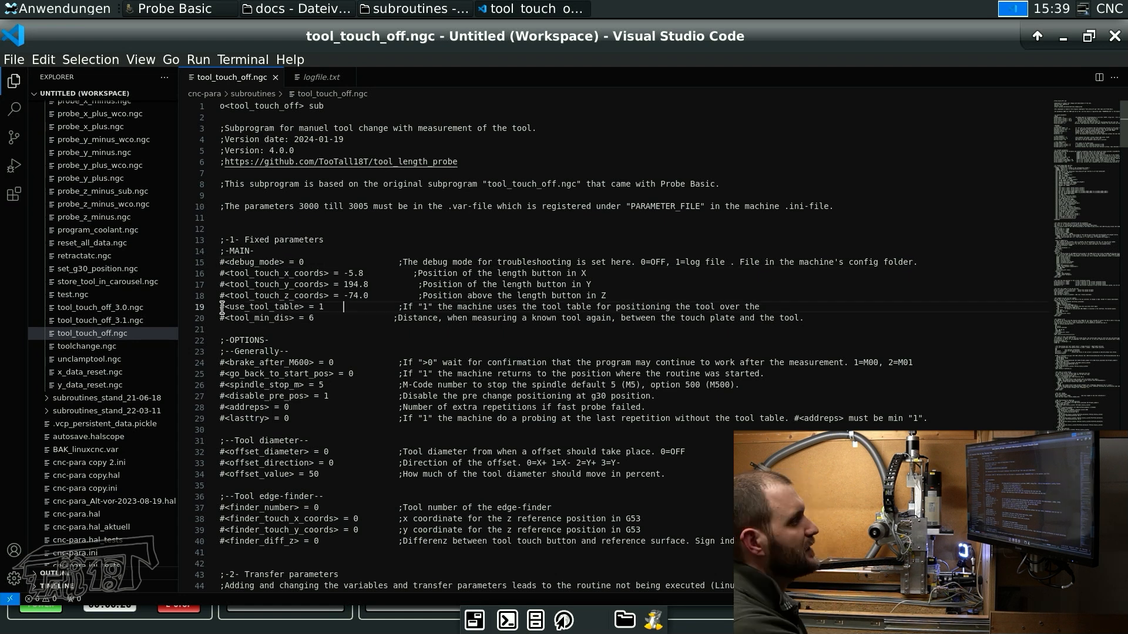
drag(222, 307, 328, 310)
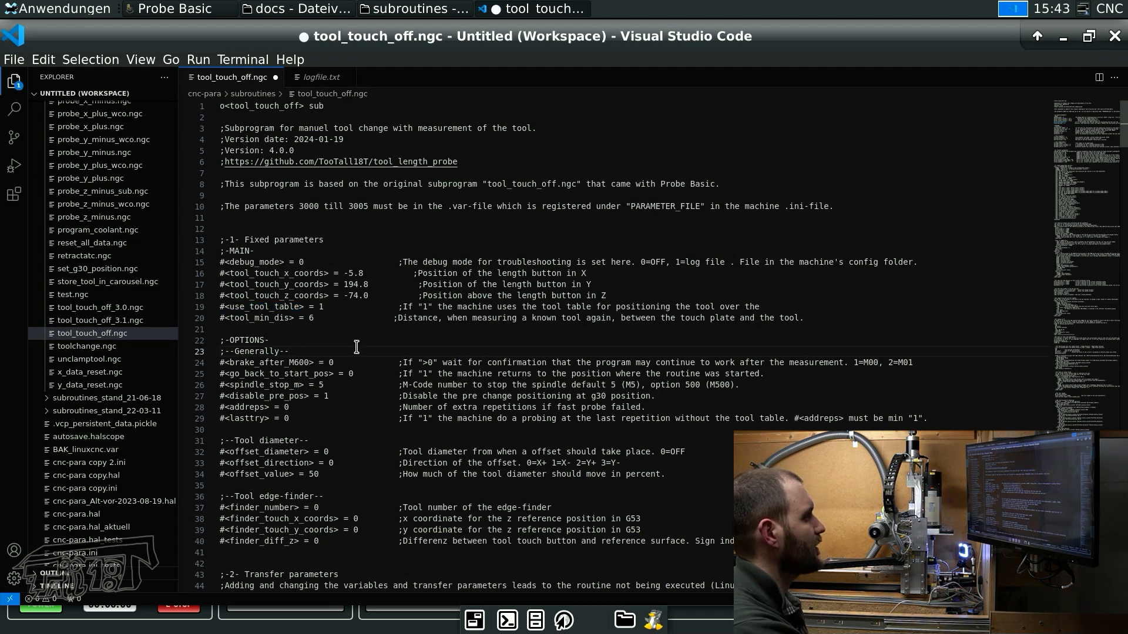
drag(220, 362, 297, 418)
click(313, 409)
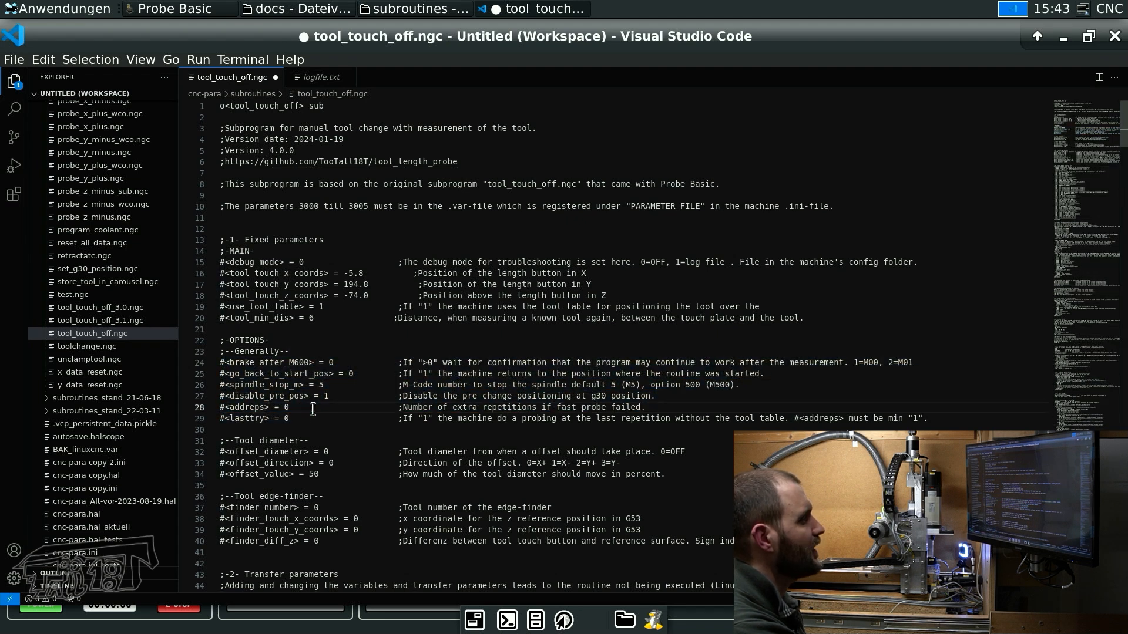
Set go_back_to_start_pos to 1 in the general options and save tool_touch_off.ngc.
drag(220, 375, 339, 375)
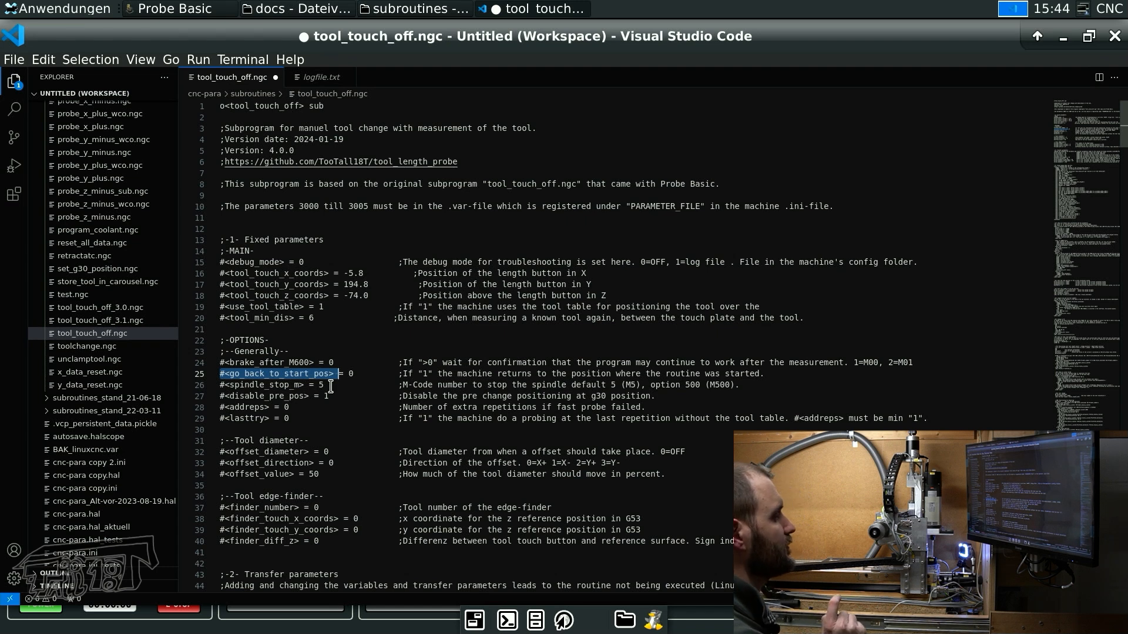
key(Right)
key(Right)
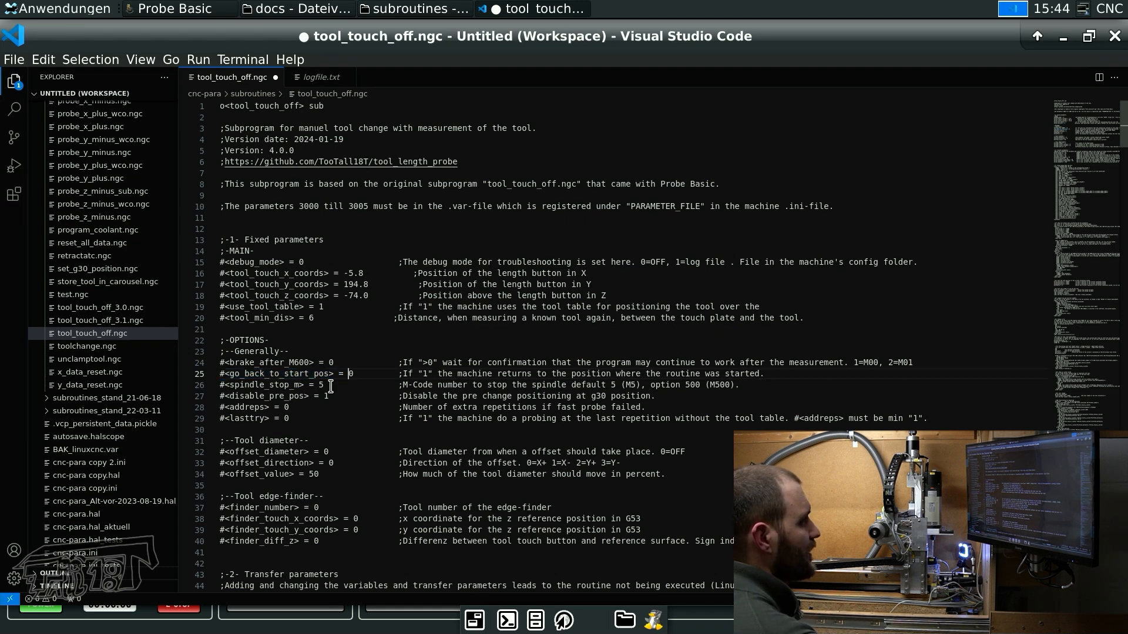
key(shift+Right)
text(1)
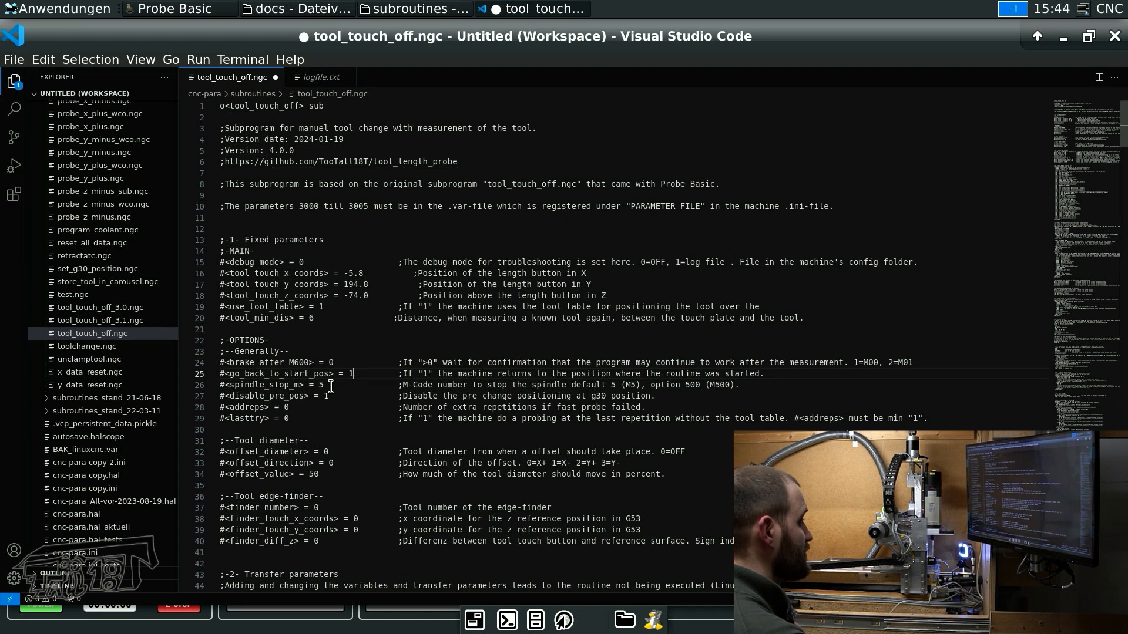
key(ctrl+s)
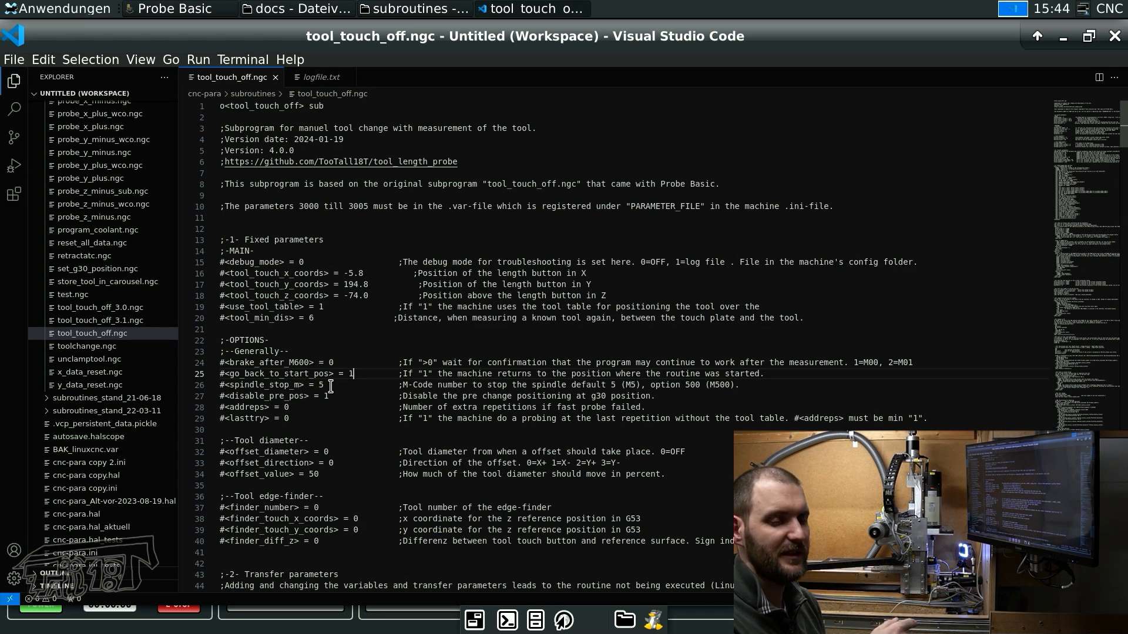
Switch to Probe Basic, run the MDI command M600 T62 and confirm the manual change to tool 62.
key(alt+Tab)
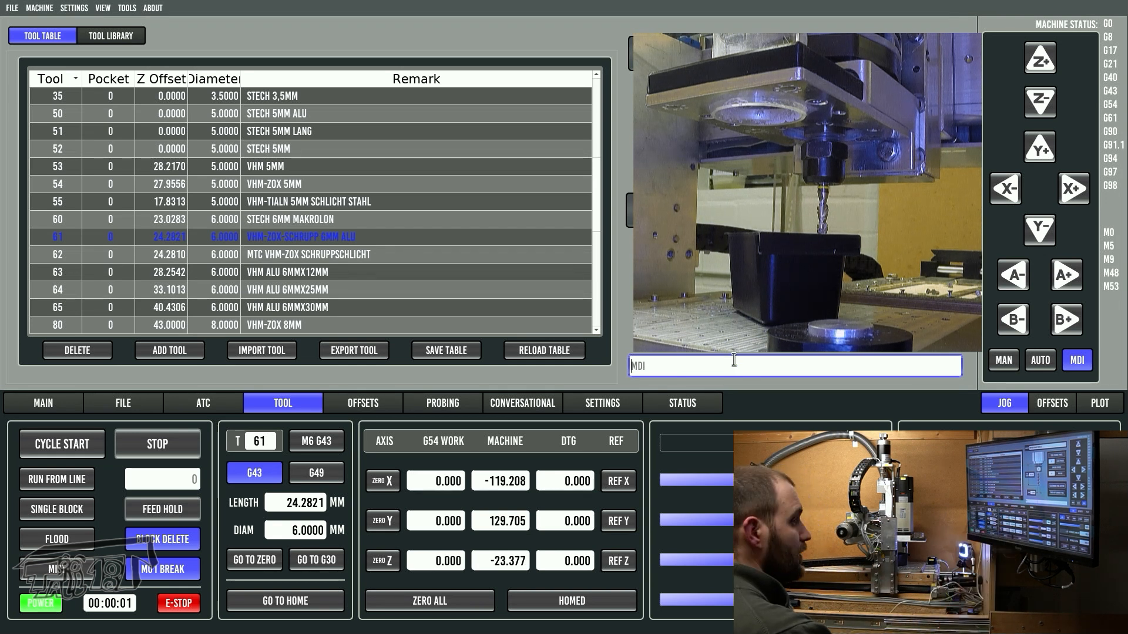
click(734, 360)
key(Down)
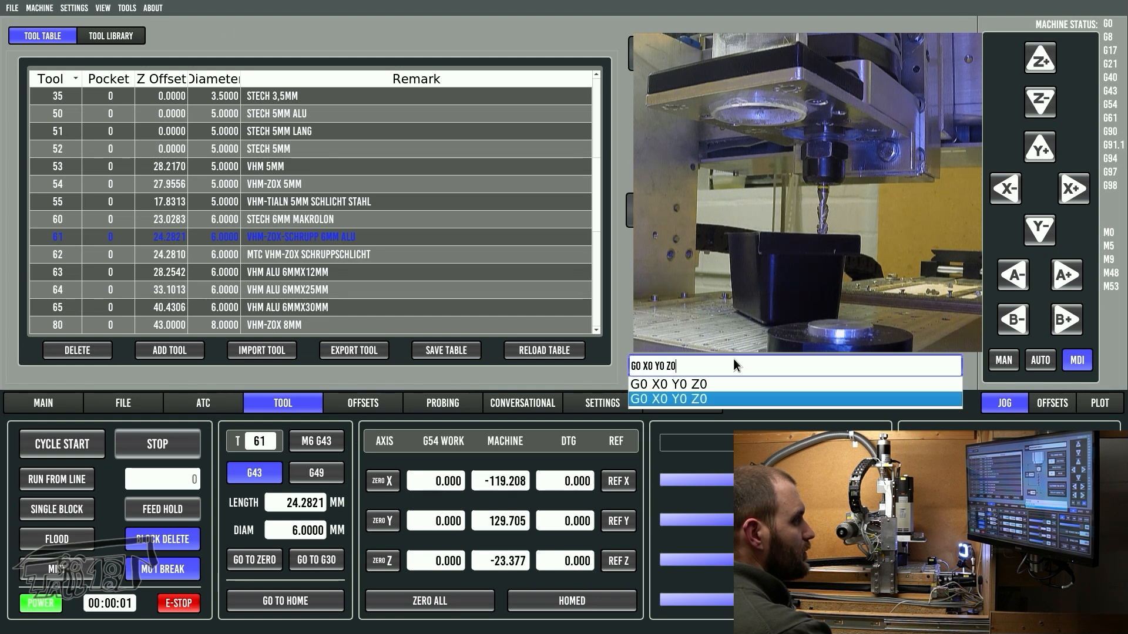
key(ctrl+a)
key(BackSpace)
text(M6)
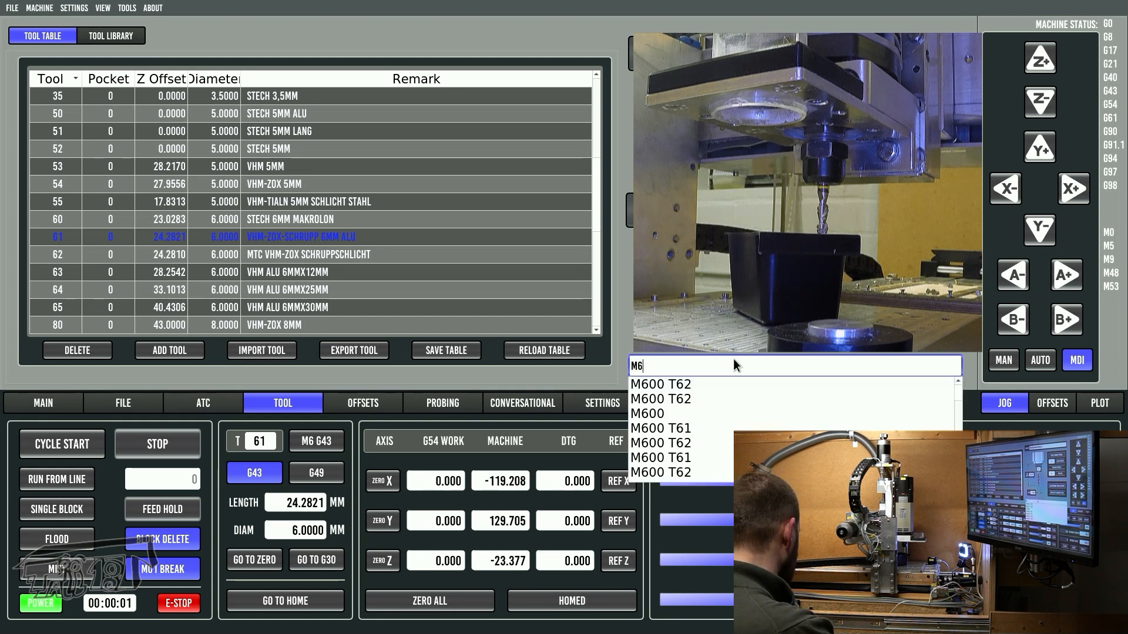
text(00 T62)
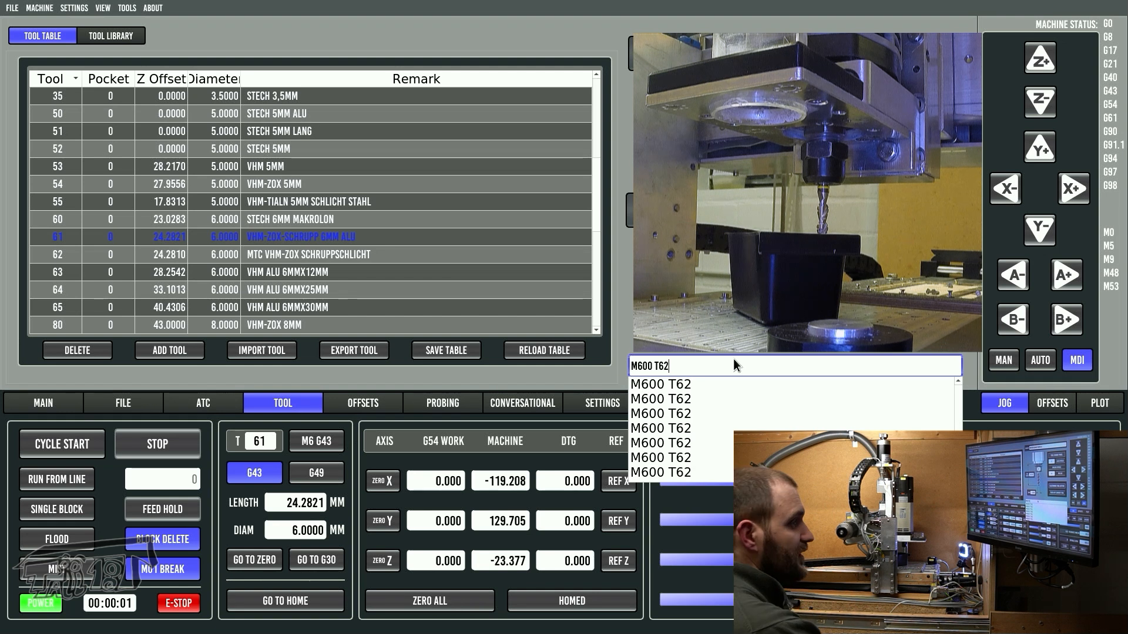
key(Return)
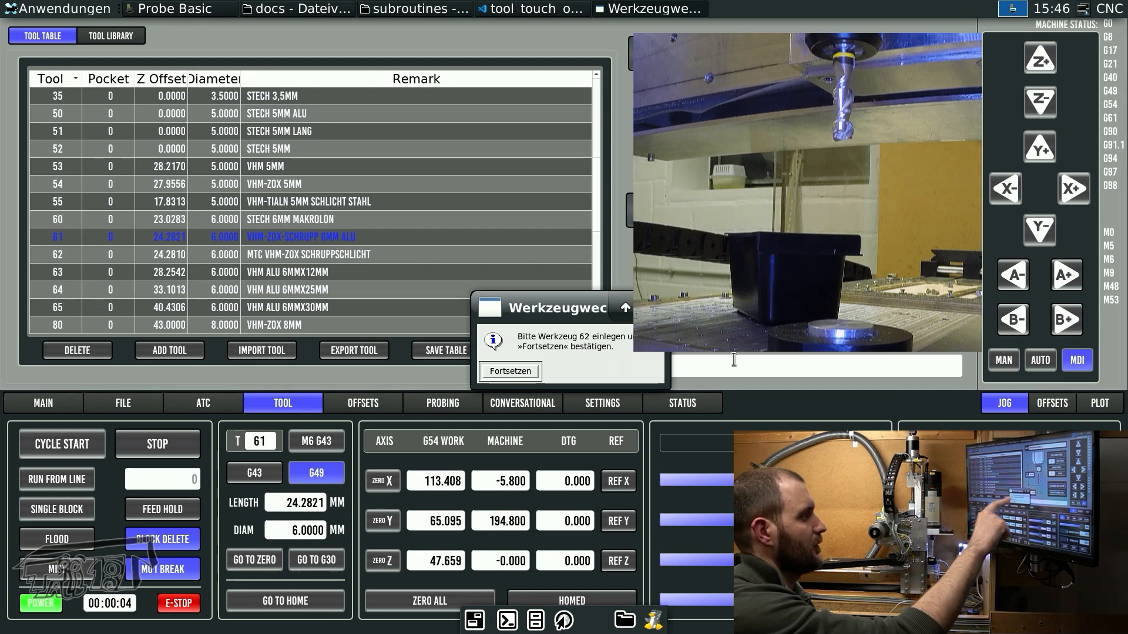
click(525, 370)
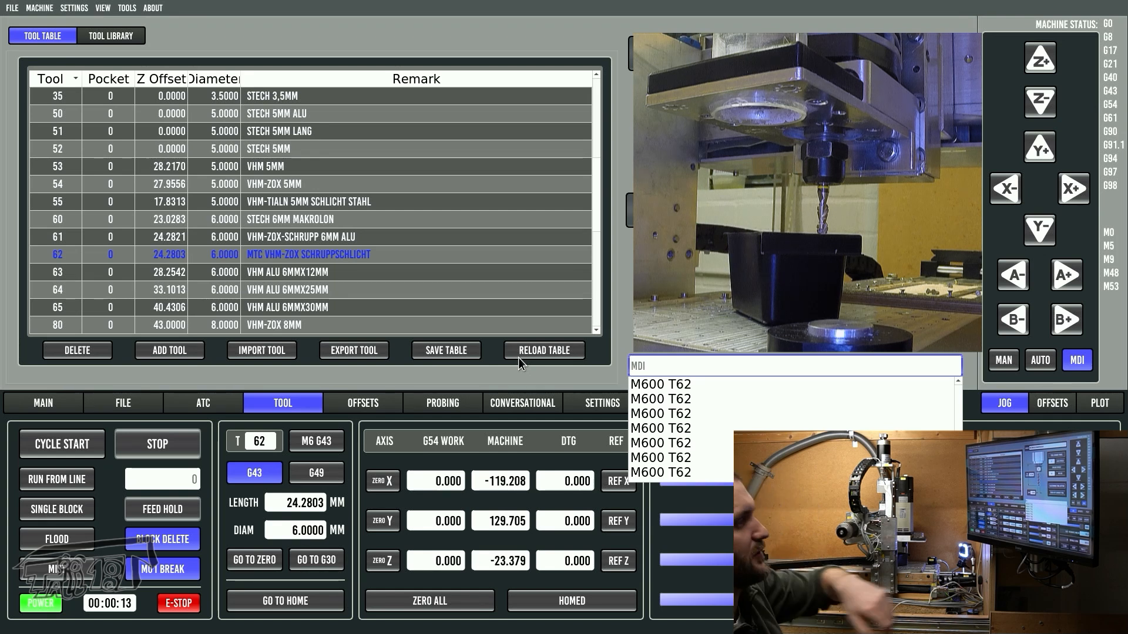
click(771, 354)
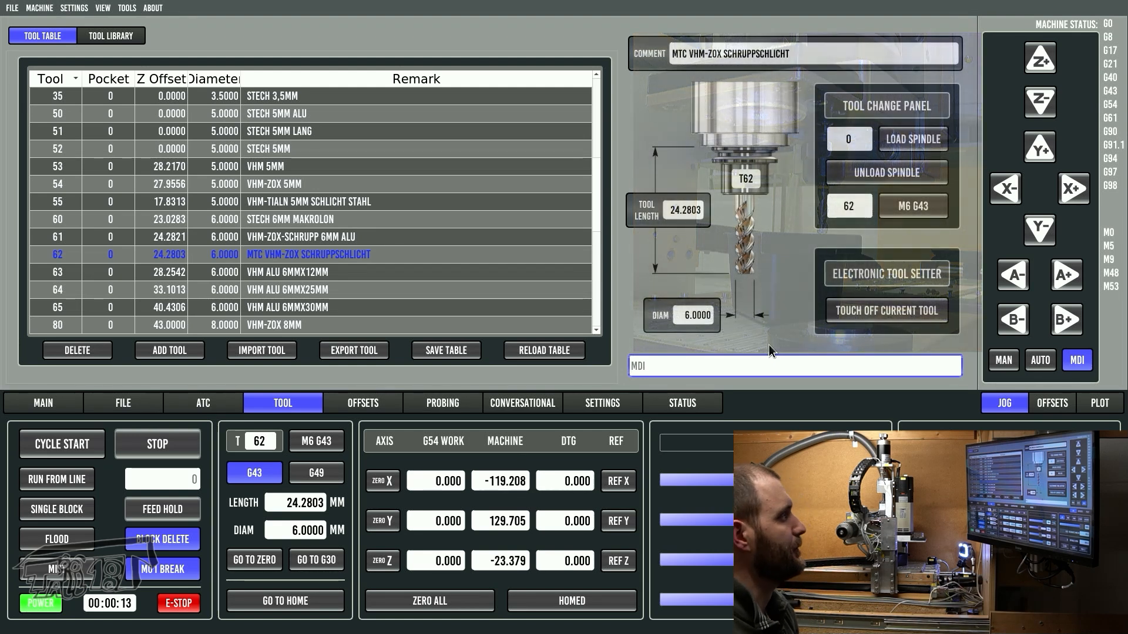
Examine brake_after_M600 and spindle_stop_m in tool_touch_off.ngc in Visual Studio Code, along with the M01 Break option in Probe Basic.
key(alt+Tab)
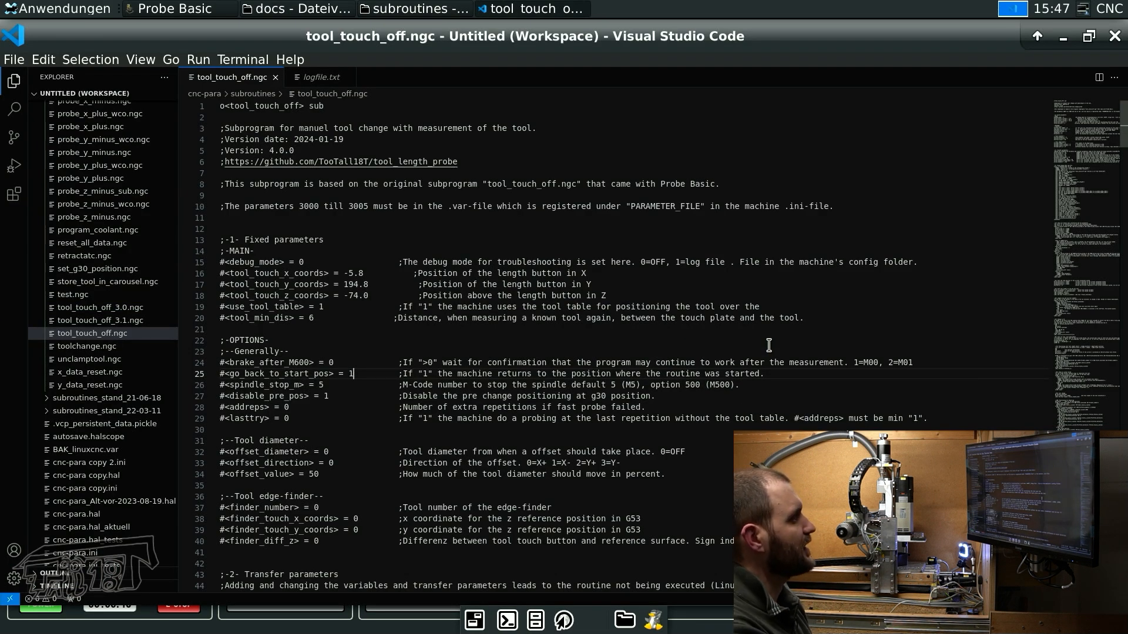
key(Up)
key(Left)
key(Left)
key(shift+Left)
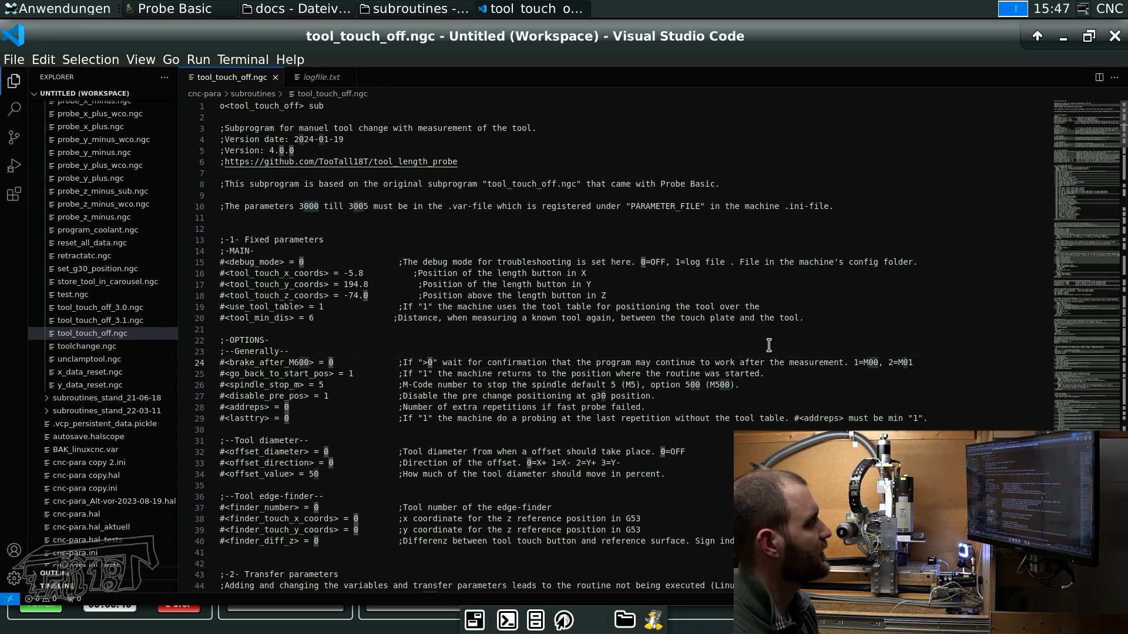
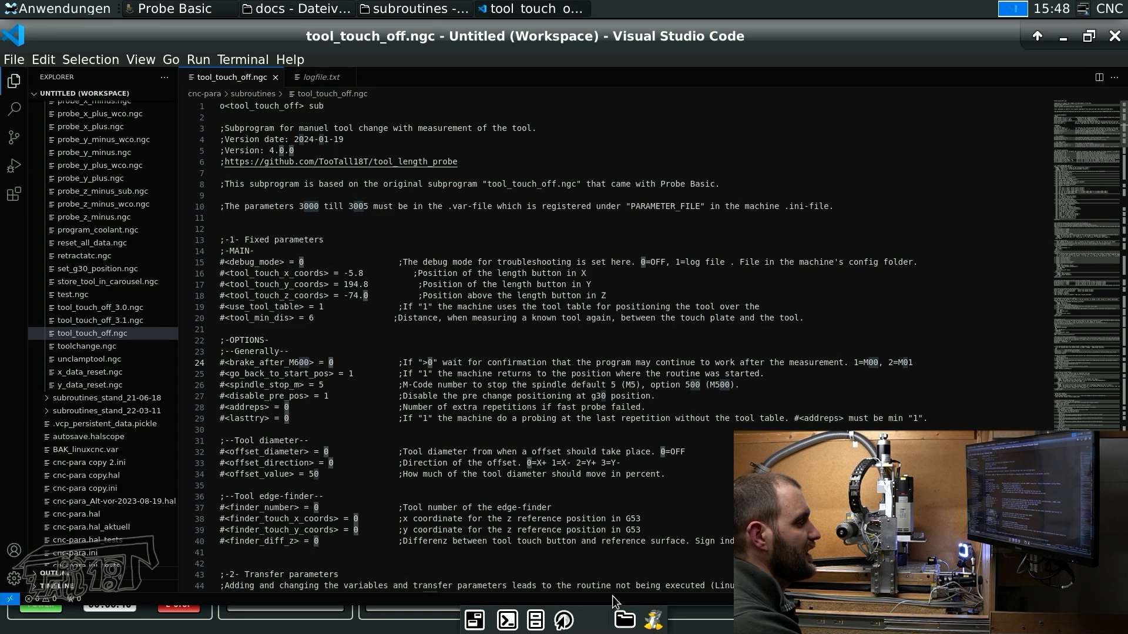
click(416, 626)
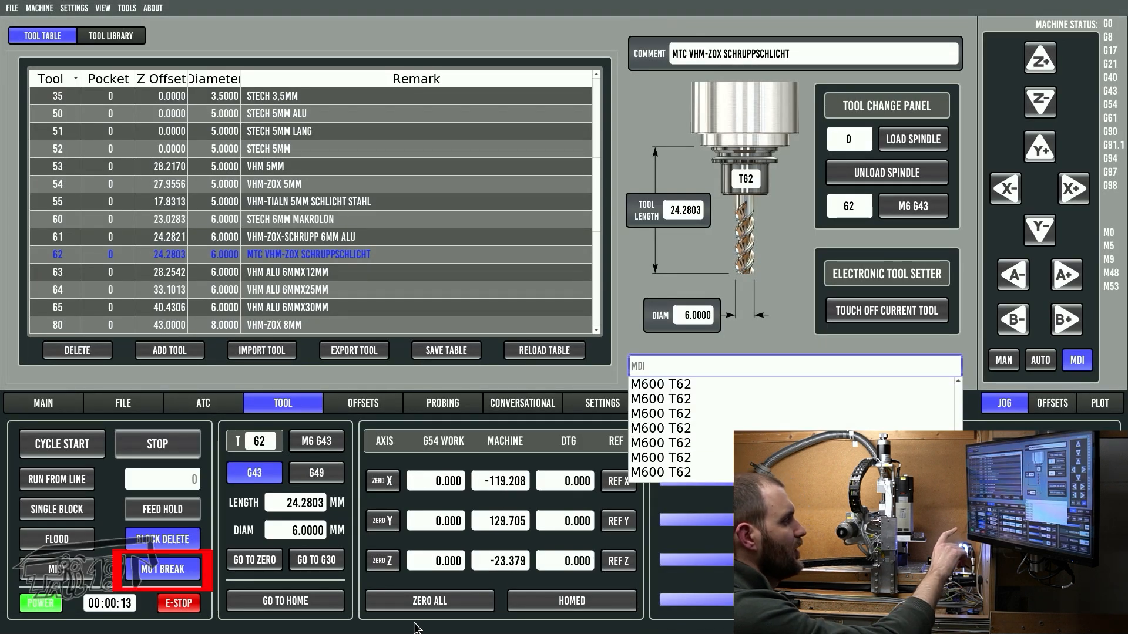
click(183, 569)
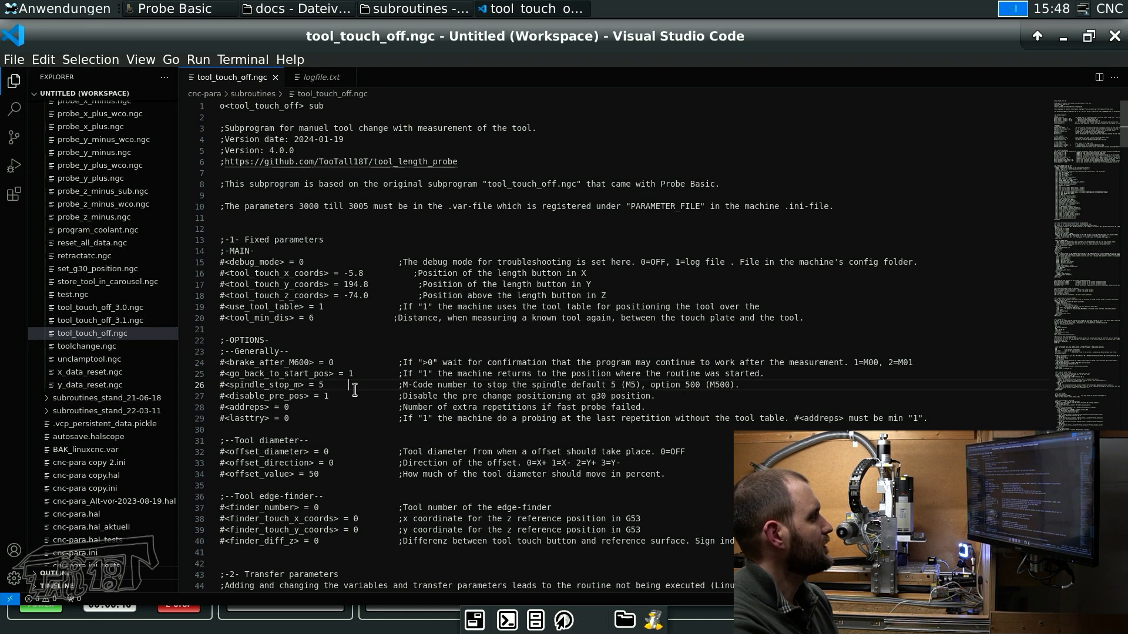
key(Left)
key(Left)
key(Left)
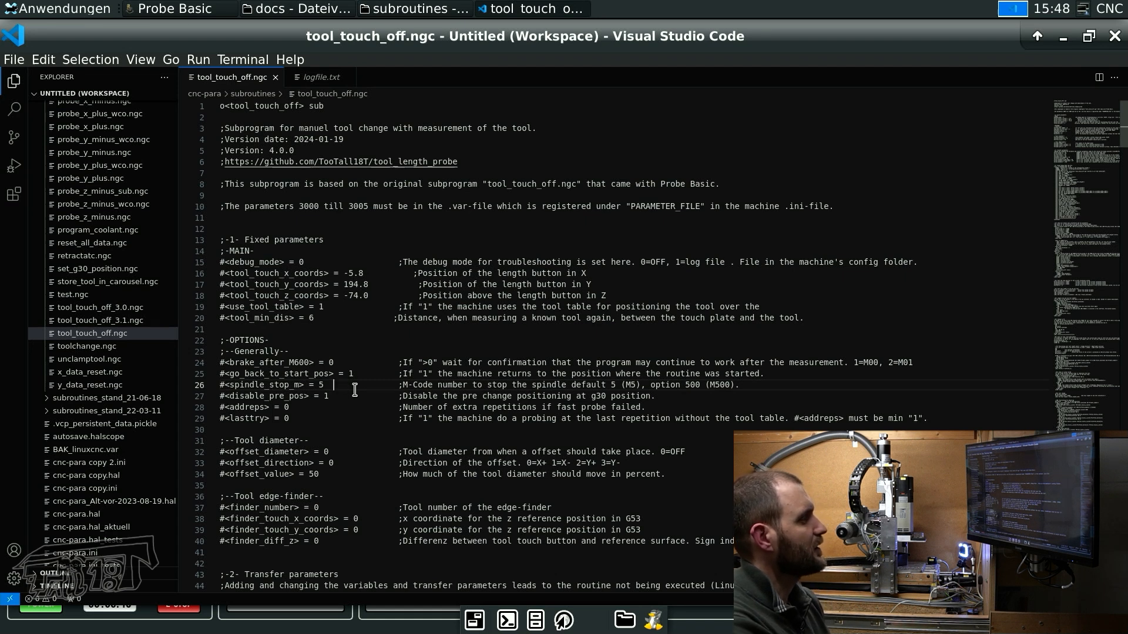
key(Left)
key(Left)
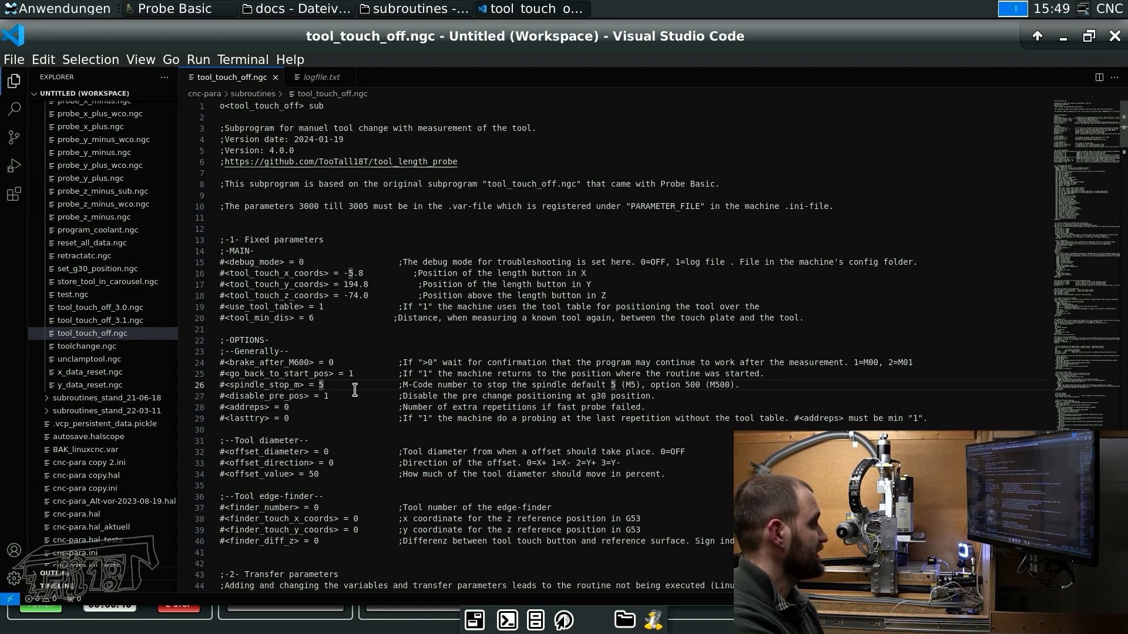
Set disable_pre_pos to 0 and save tool_touch_off.ngc.
key(Down)
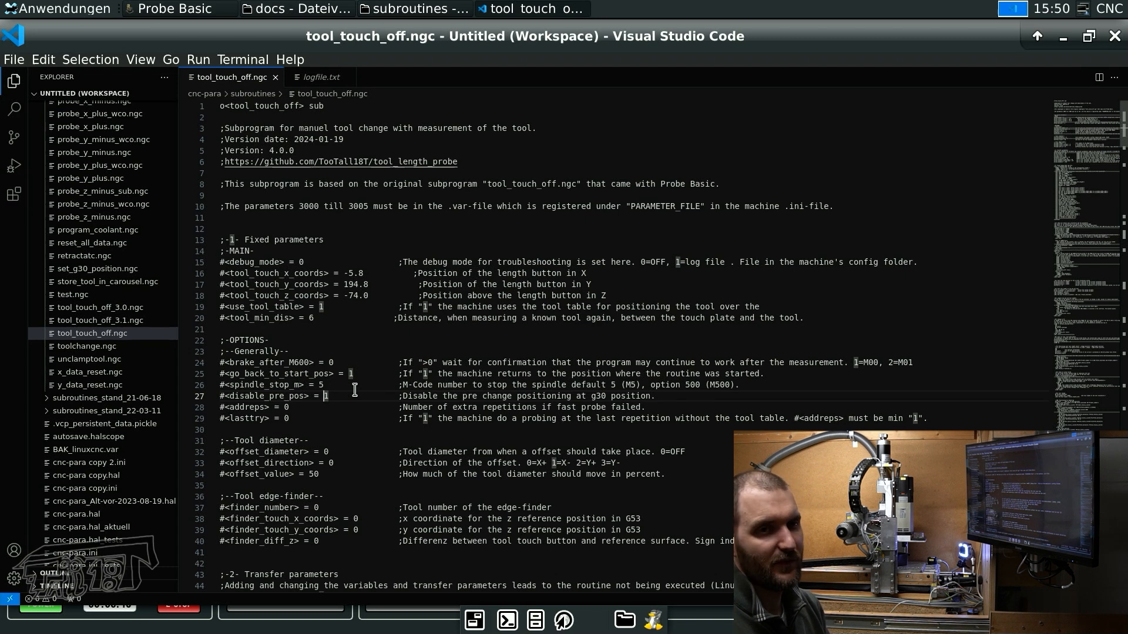
text(0)
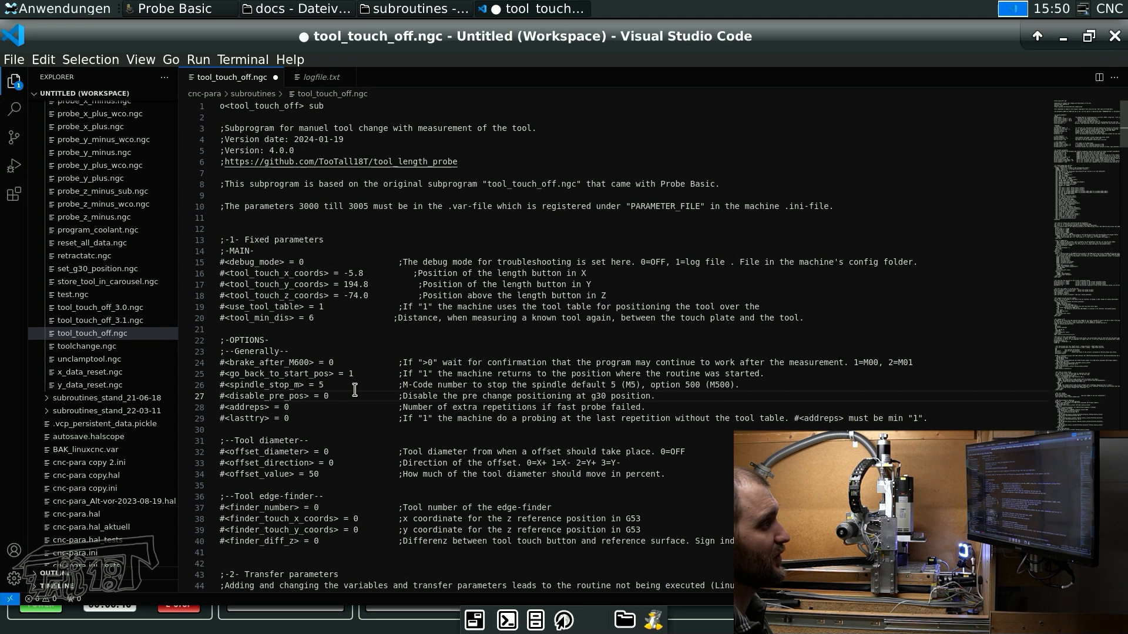
key(ctrl+s)
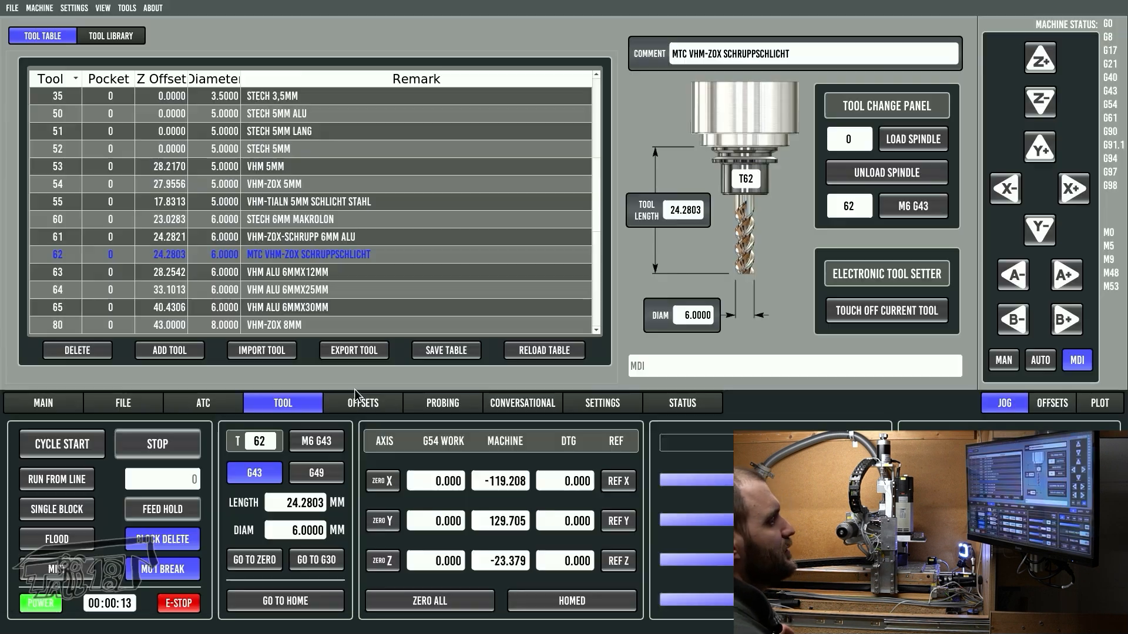
Switch to Probe Basic, load tool 61 with M6 G43 and confirm the manual tool change.
key(alt+Tab)
drag(247, 442, 295, 432)
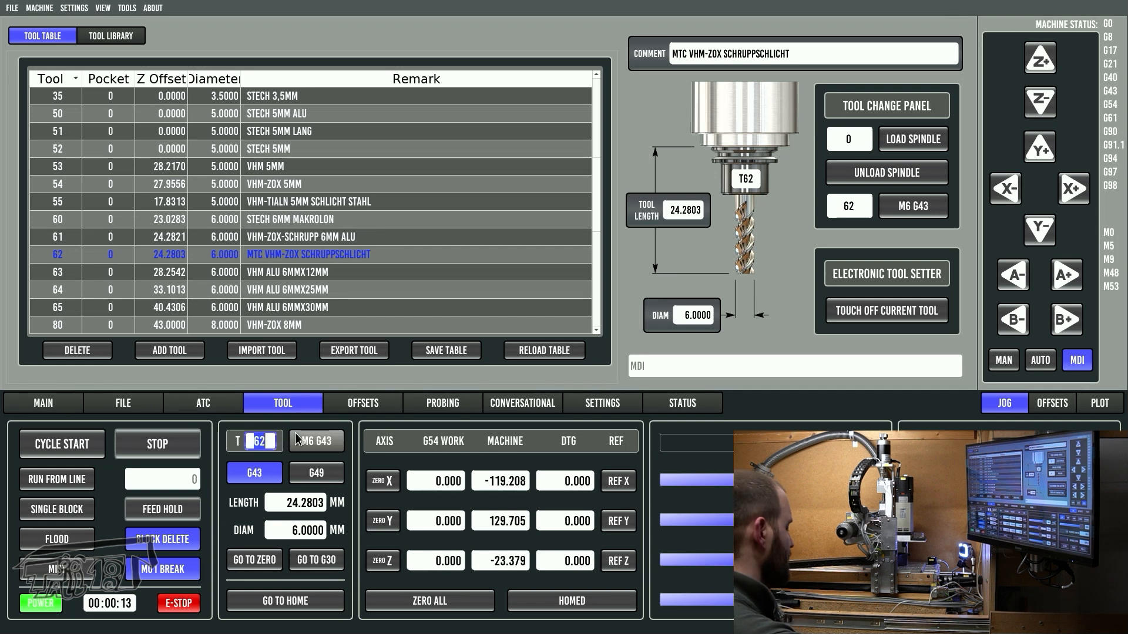
text(61)
click(296, 439)
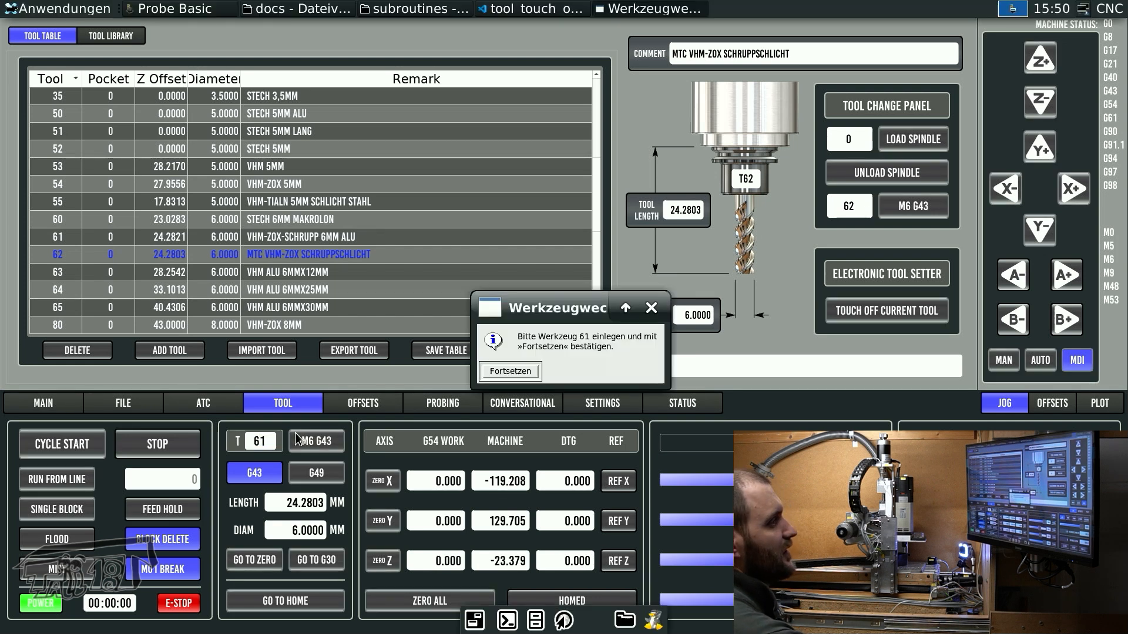
click(511, 369)
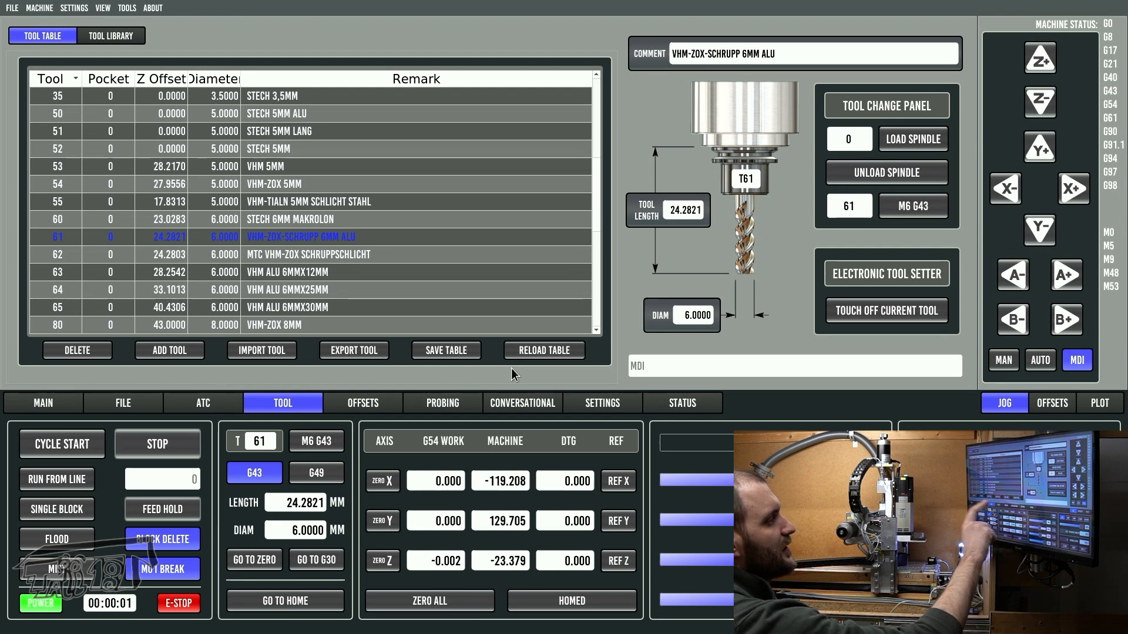
Jog manually in Z+, X+ and Y+ to about X-62.91 Y192.09 Z0 and store it as the tool touch off position in the offsets.
click(359, 404)
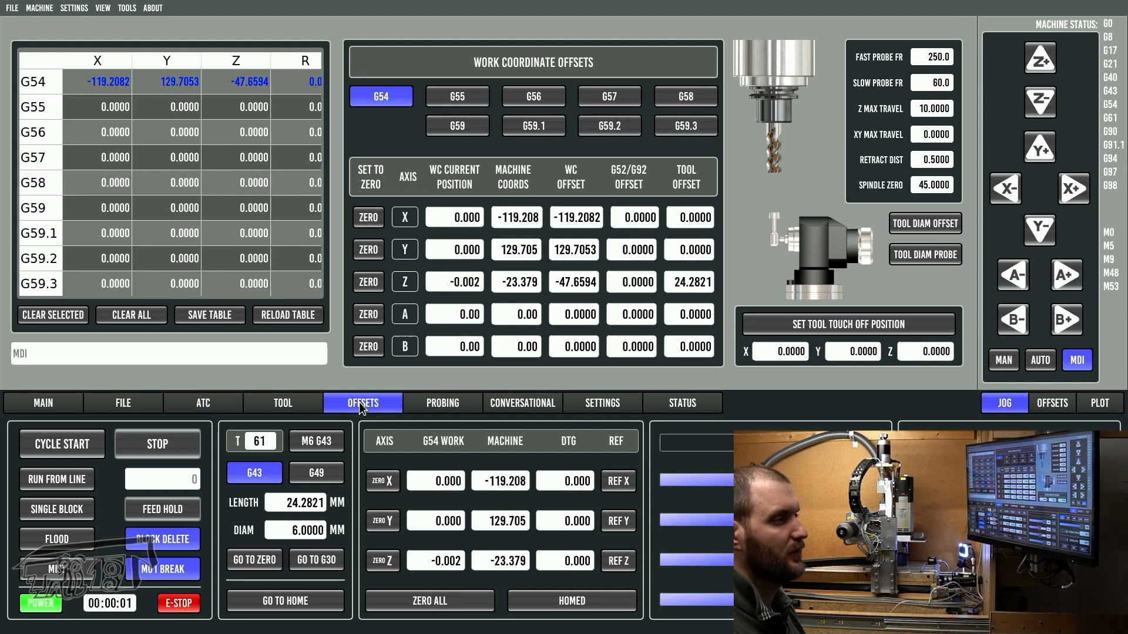
click(1043, 62)
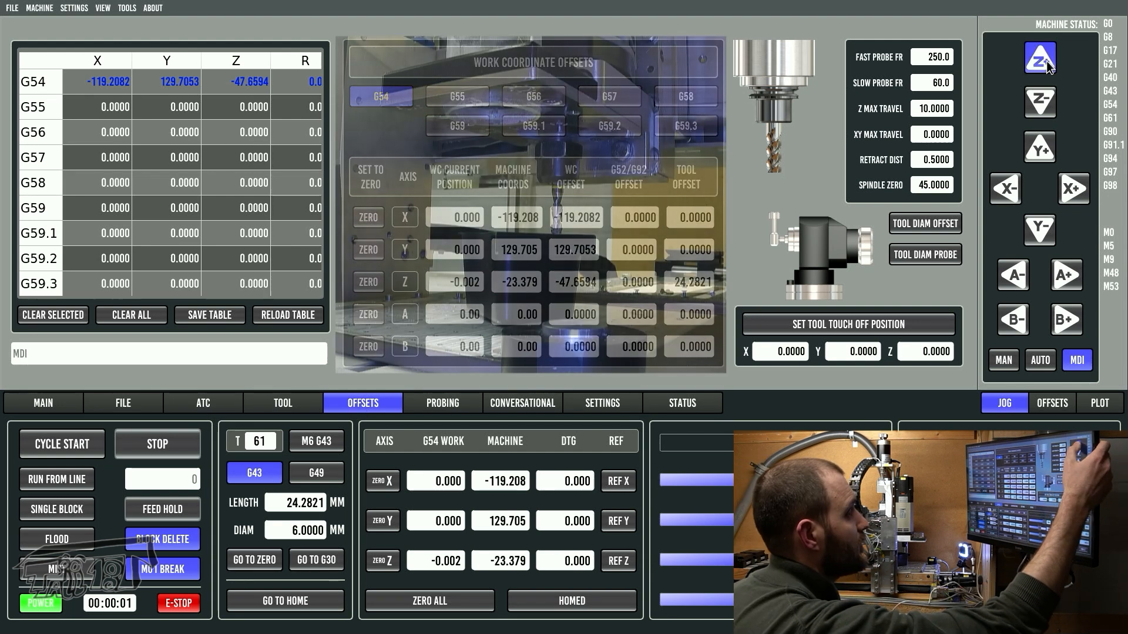
click(1005, 364)
click(1043, 62)
click(1080, 195)
click(1044, 148)
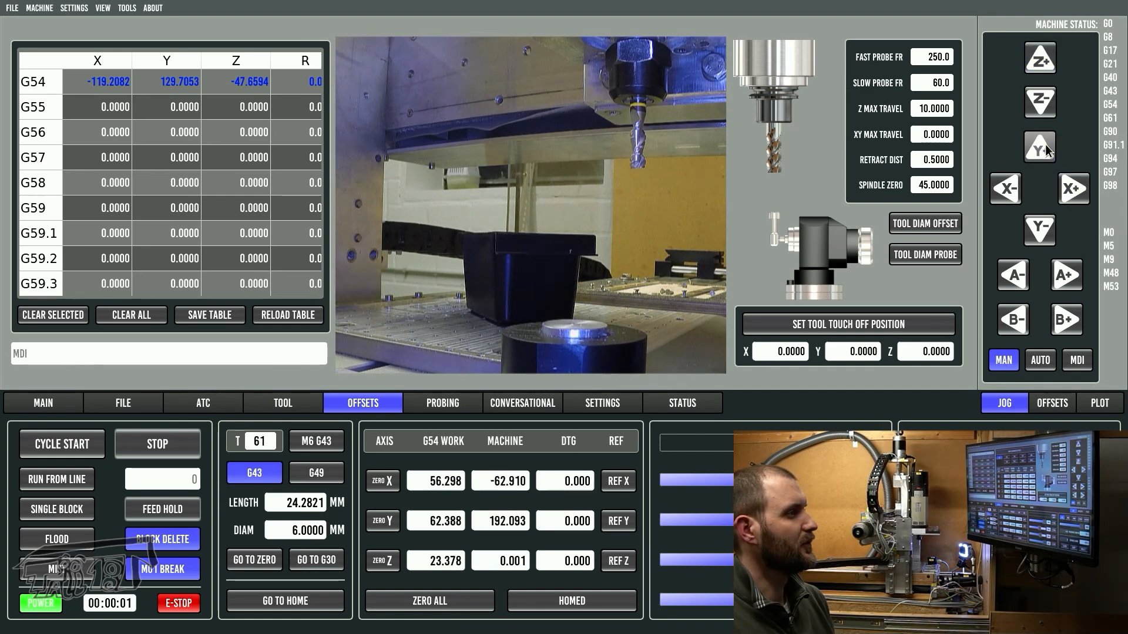
click(855, 317)
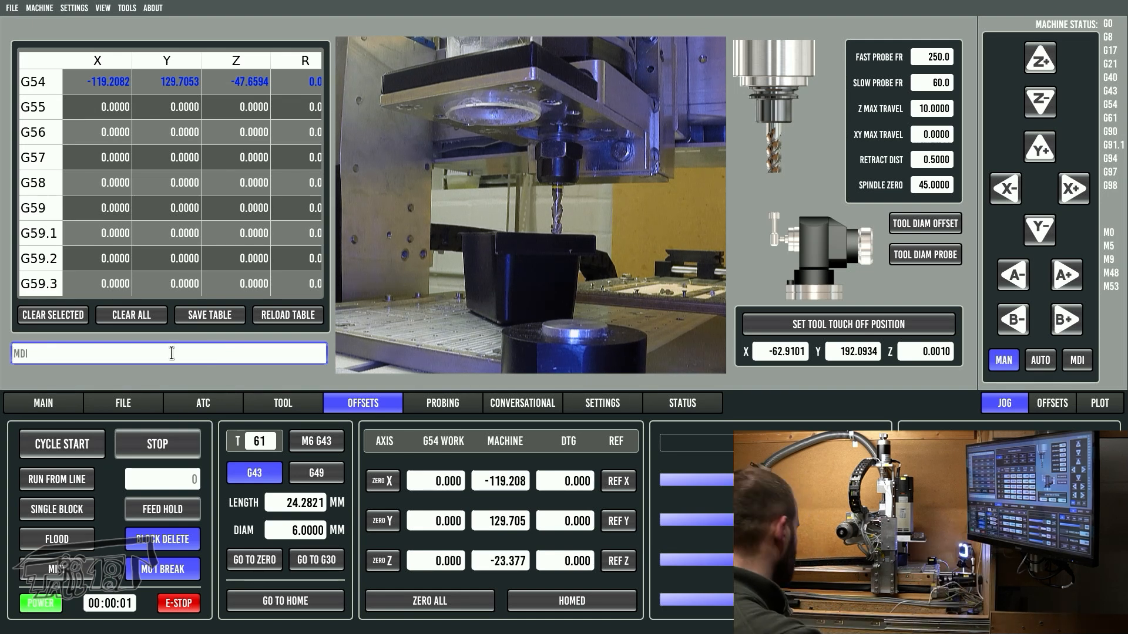
Run the MDI command M600 T62 to change to tool 62 and measure it.
text(M600)
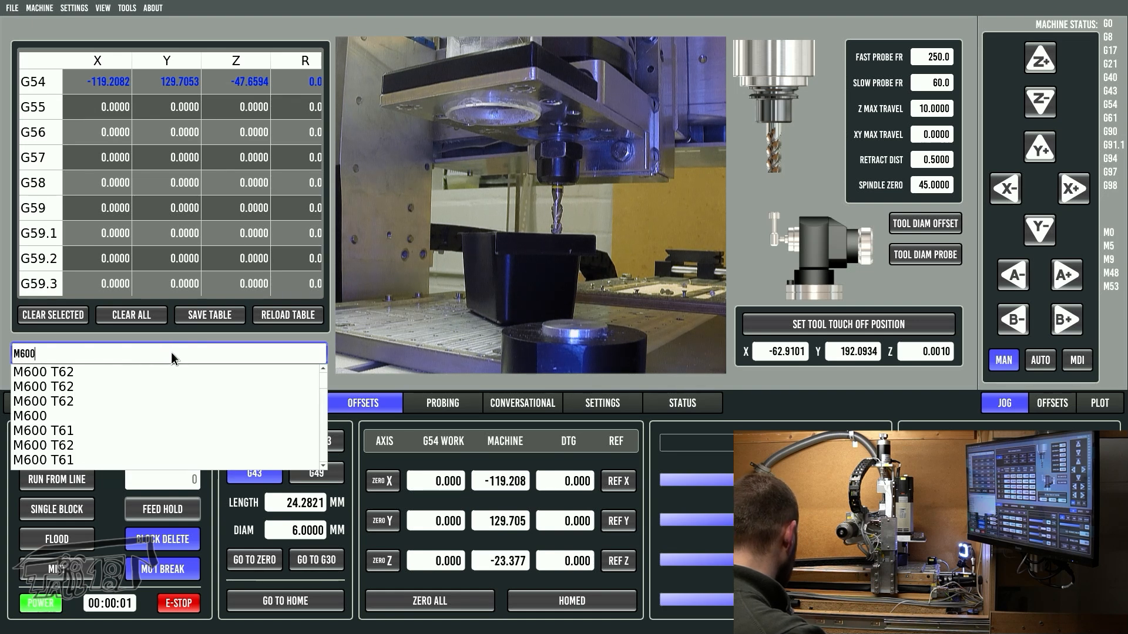
text( T61)
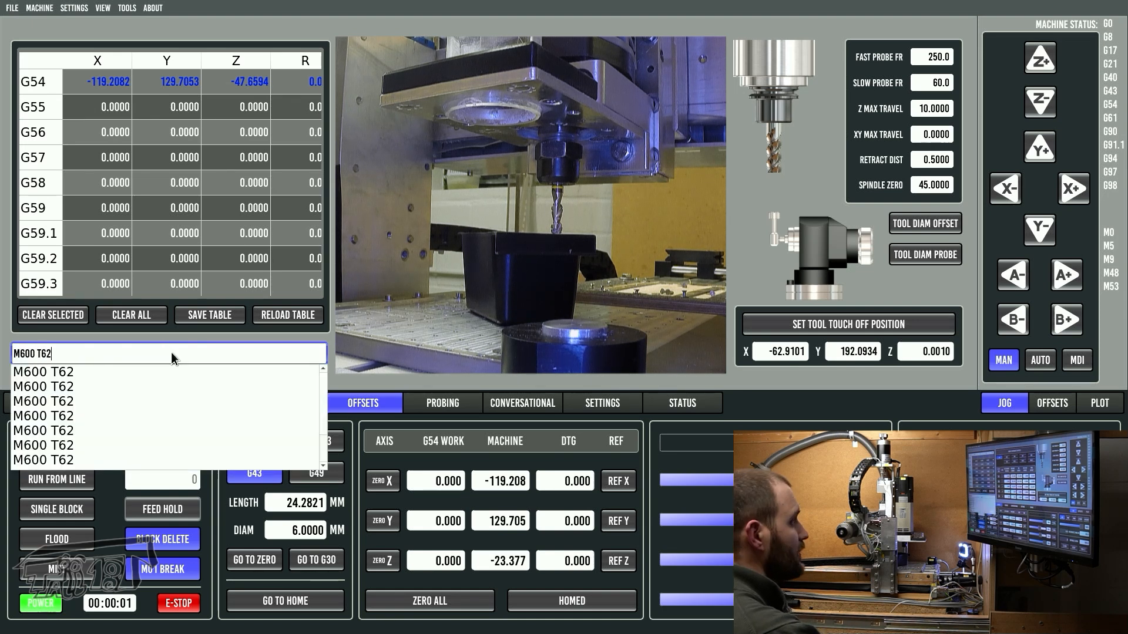
key(Return)
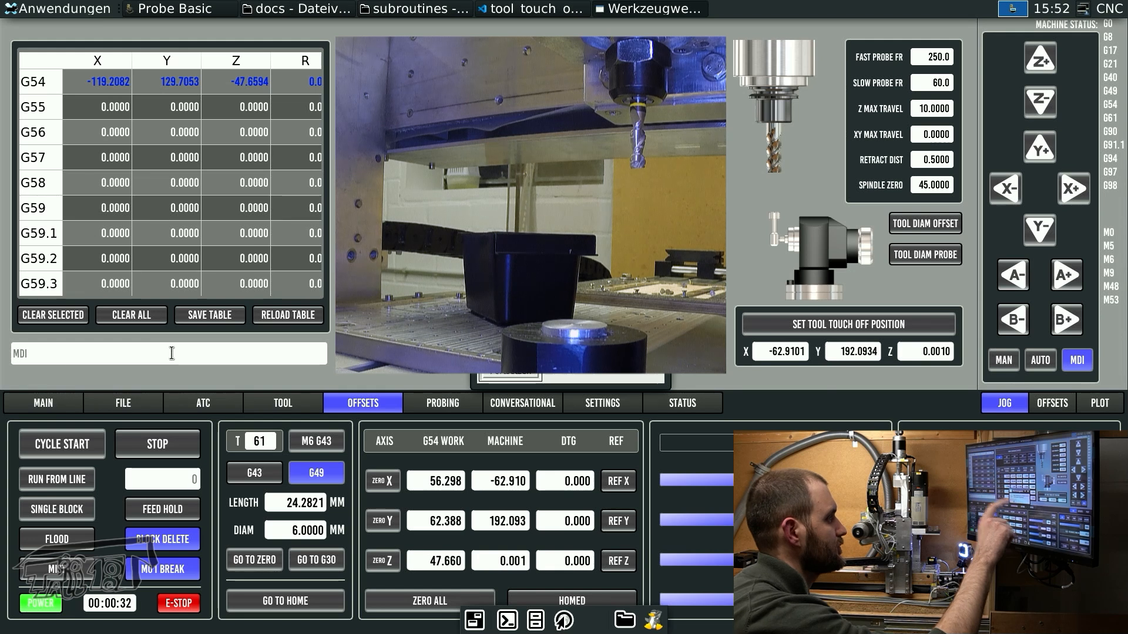
Move the machine to the stored G30 position, once with the MDI command G30 and once with the Go to G30 function.
click(171, 353)
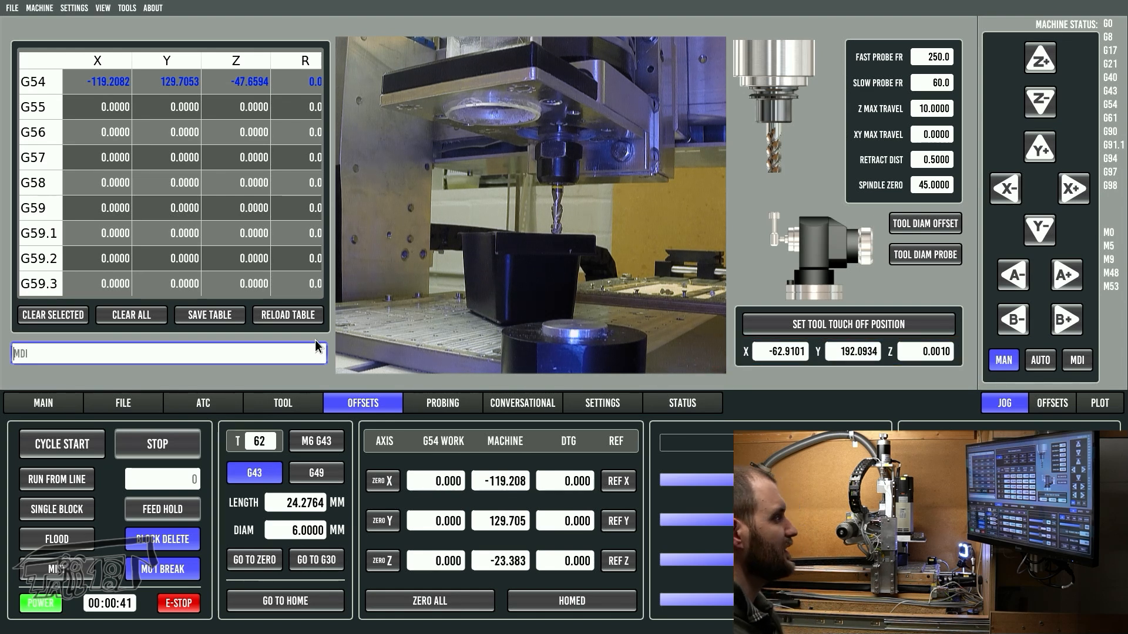
text(G)
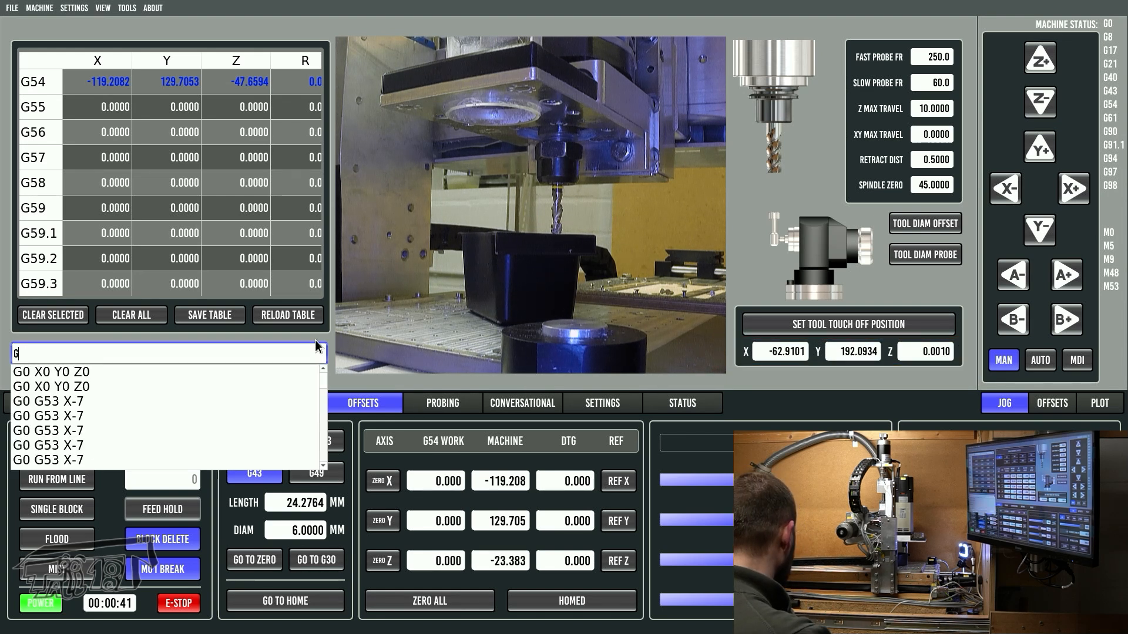
text(30)
key(Return)
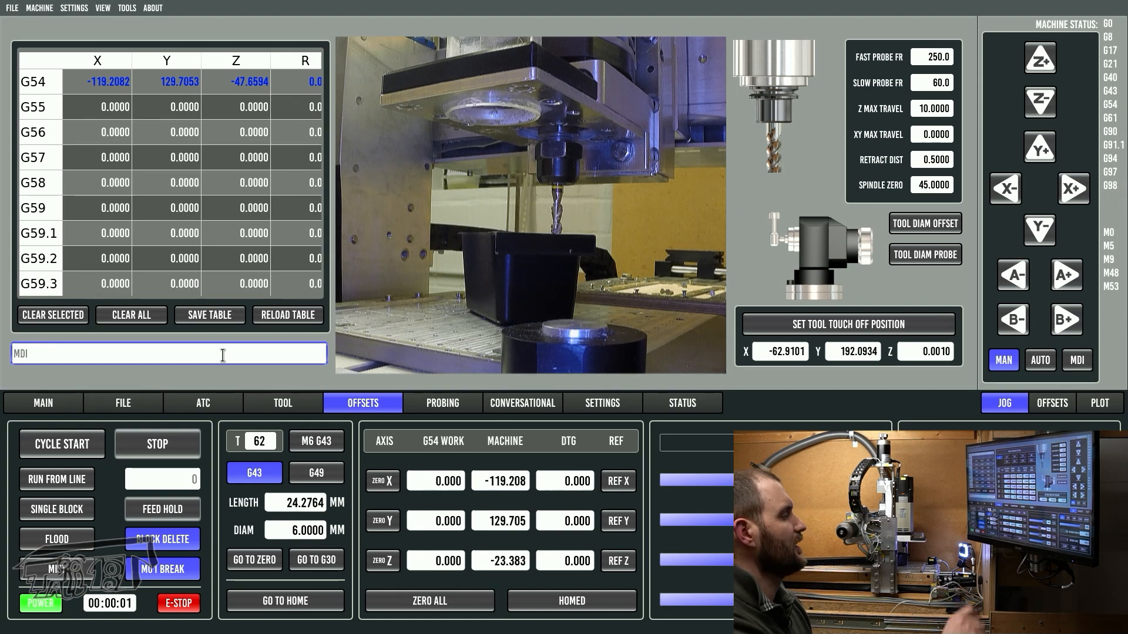
click(340, 559)
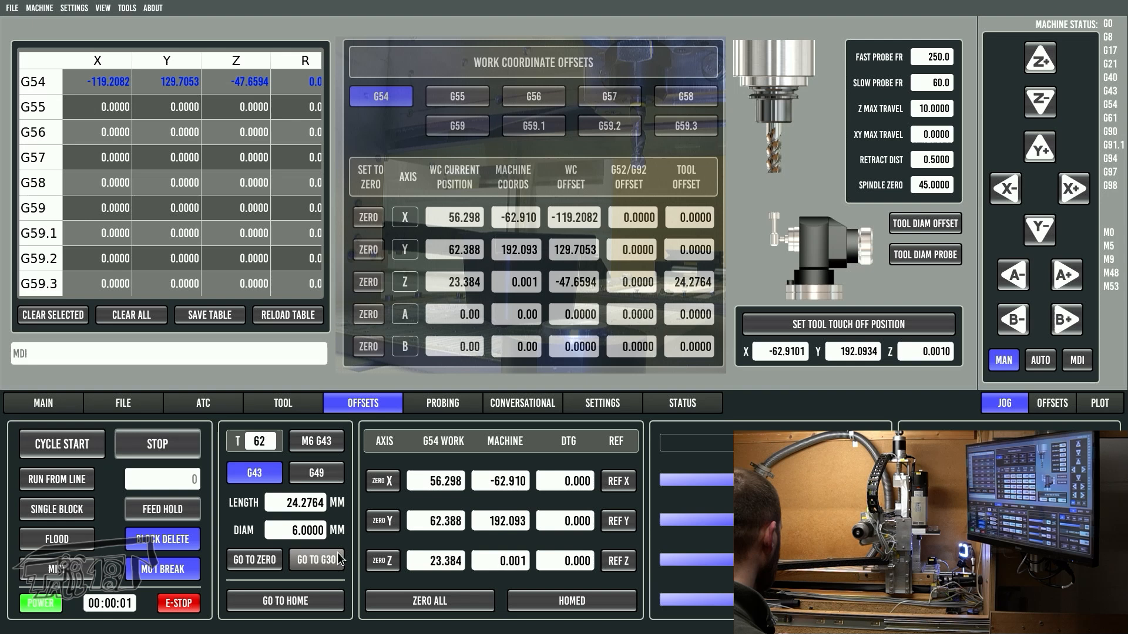
Switch to Visual Studio Code and set #<disable_pre_pos> to 1, #<go_back_to_start_pos> to 0 and #<addreps> to 1 in tool_touch_off.ngc.
key(alt+Tab)
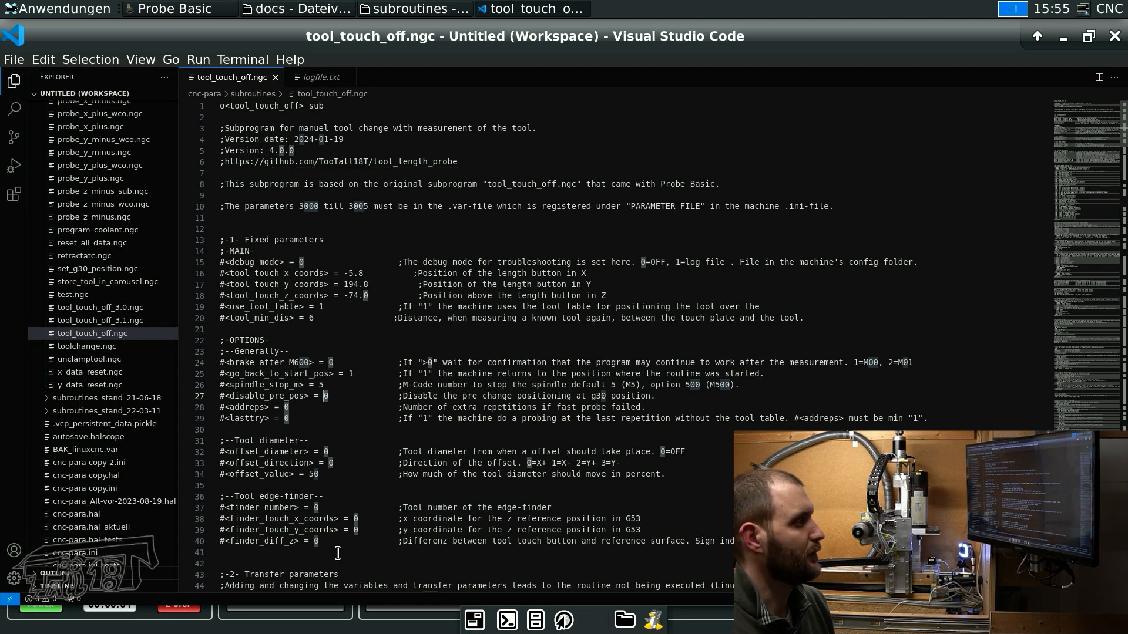
text(1)
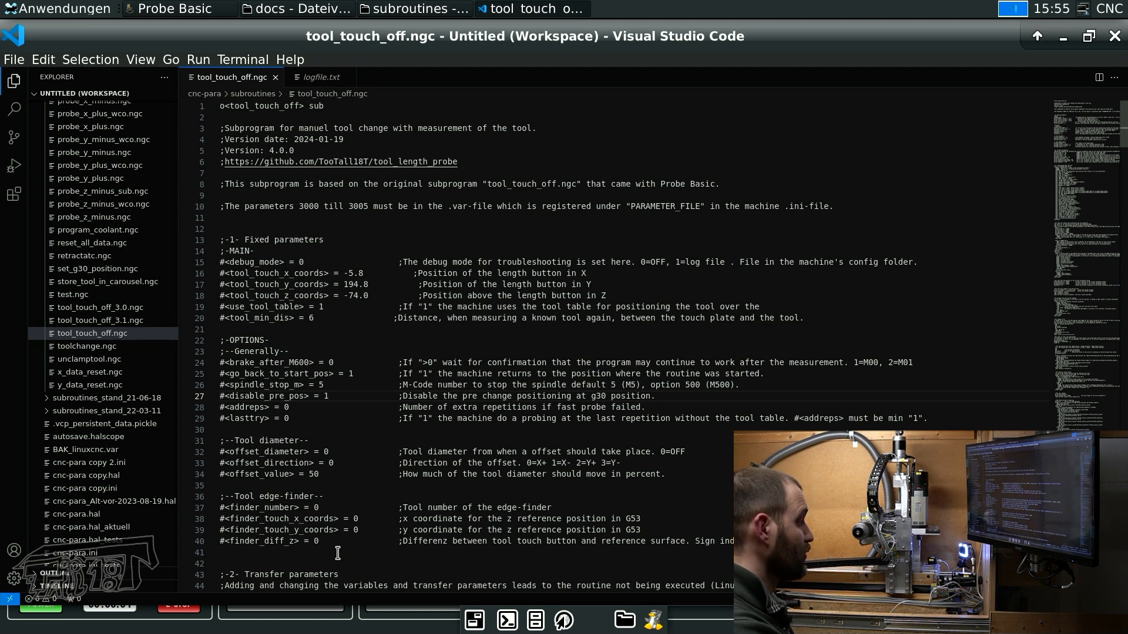
key(Down)
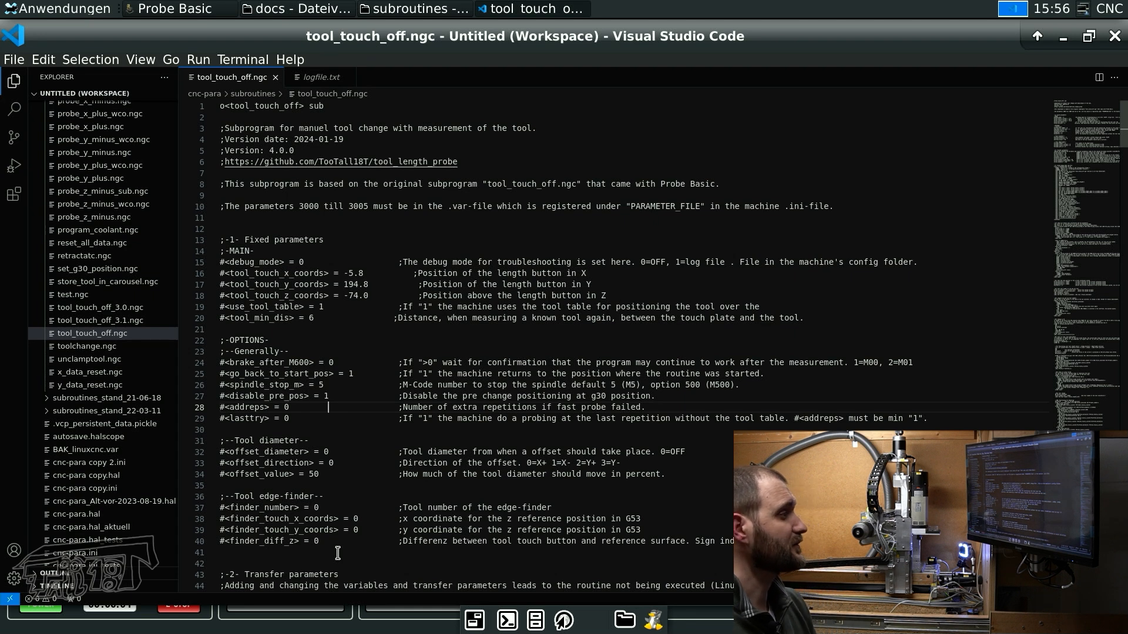
key(Left)
key(Left)
key(Left)
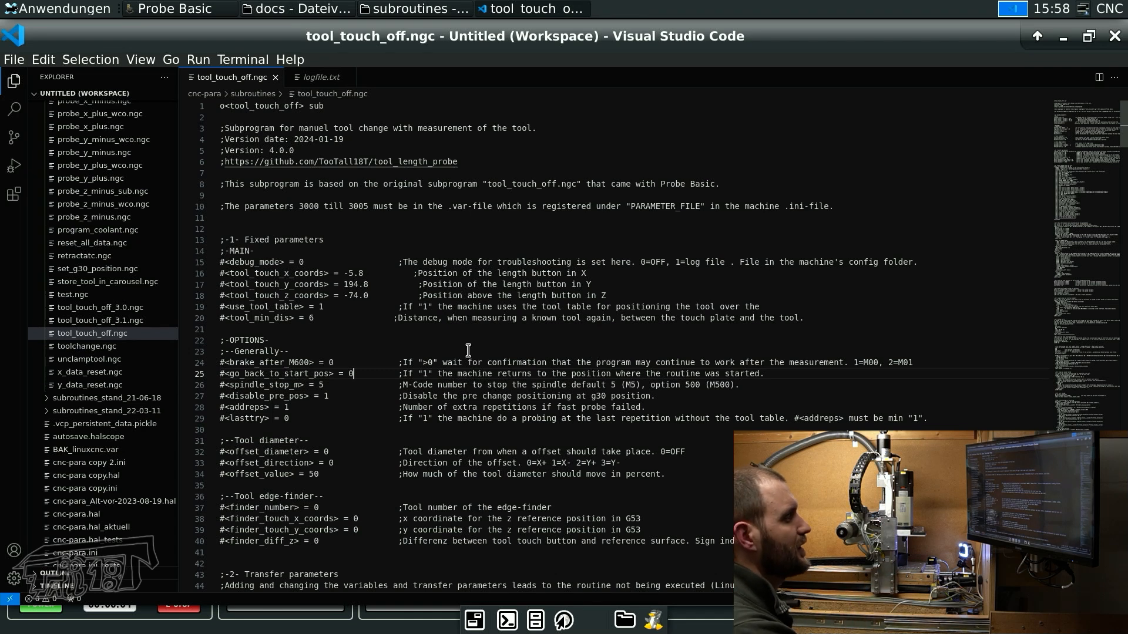
click(303, 407)
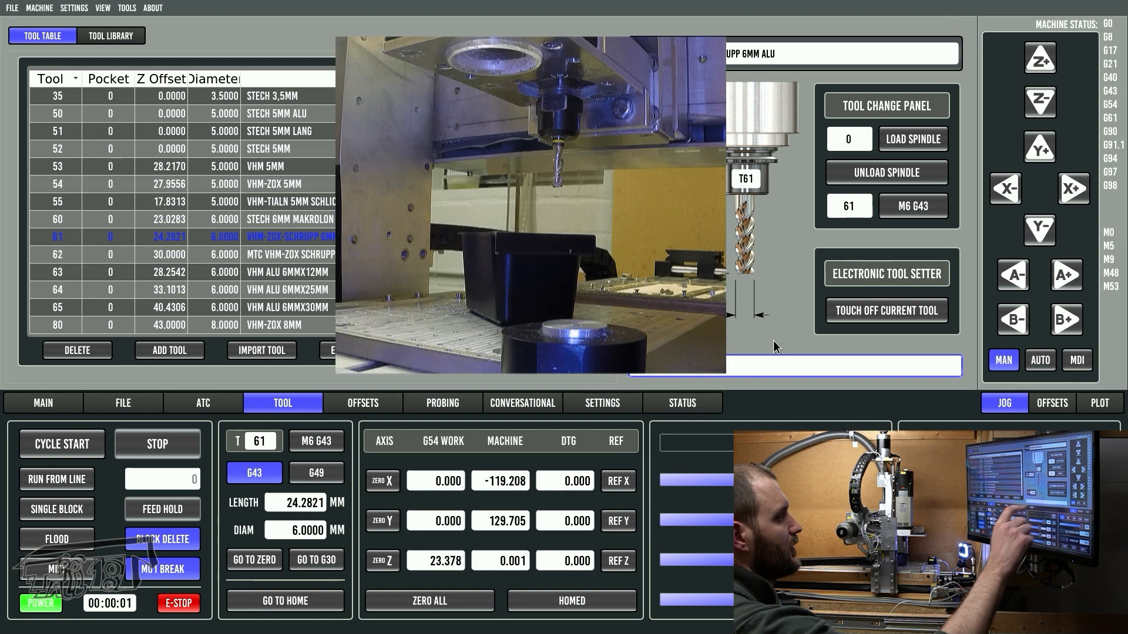
Switch to Probe Basic, run the MDI command M600 T62 and confirm the tool change and the repeat probing attempt.
click(726, 368)
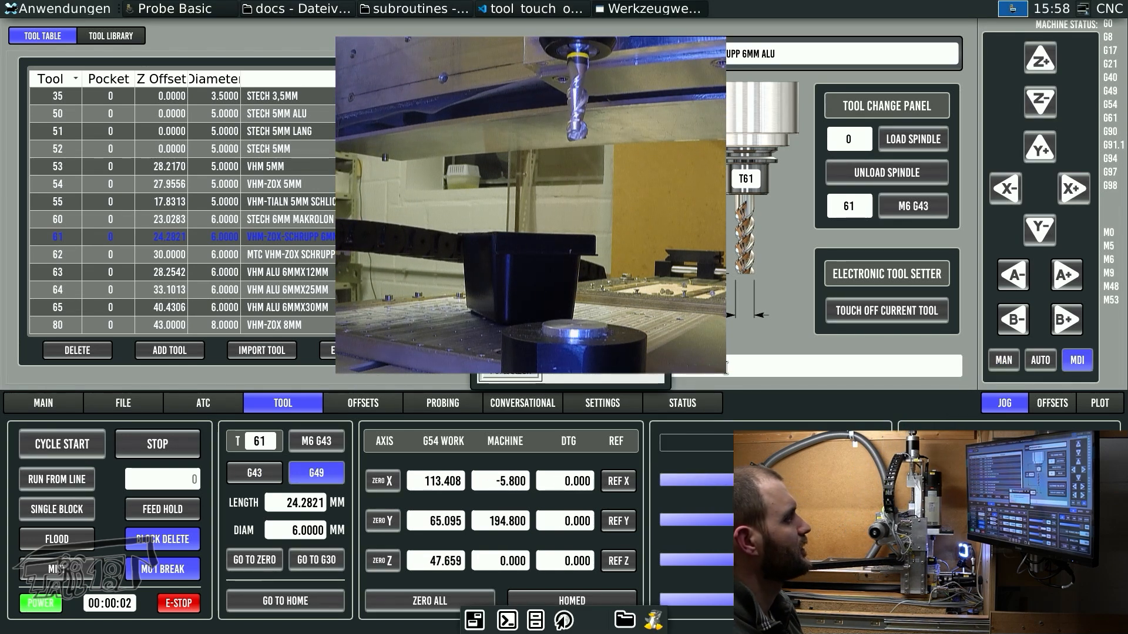
click(523, 372)
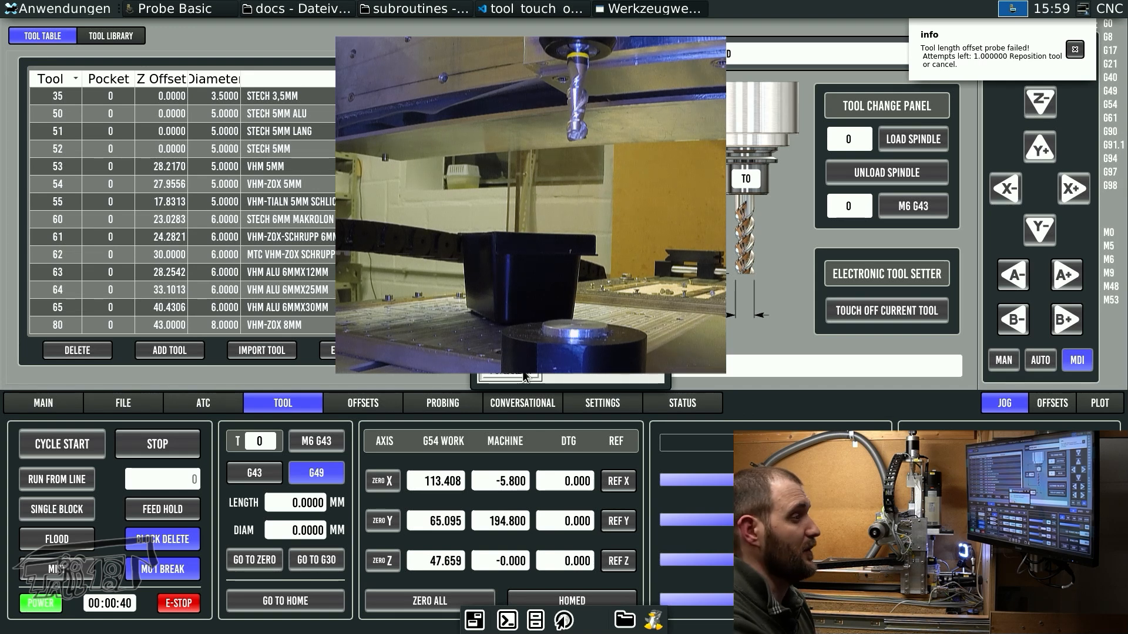
click(519, 372)
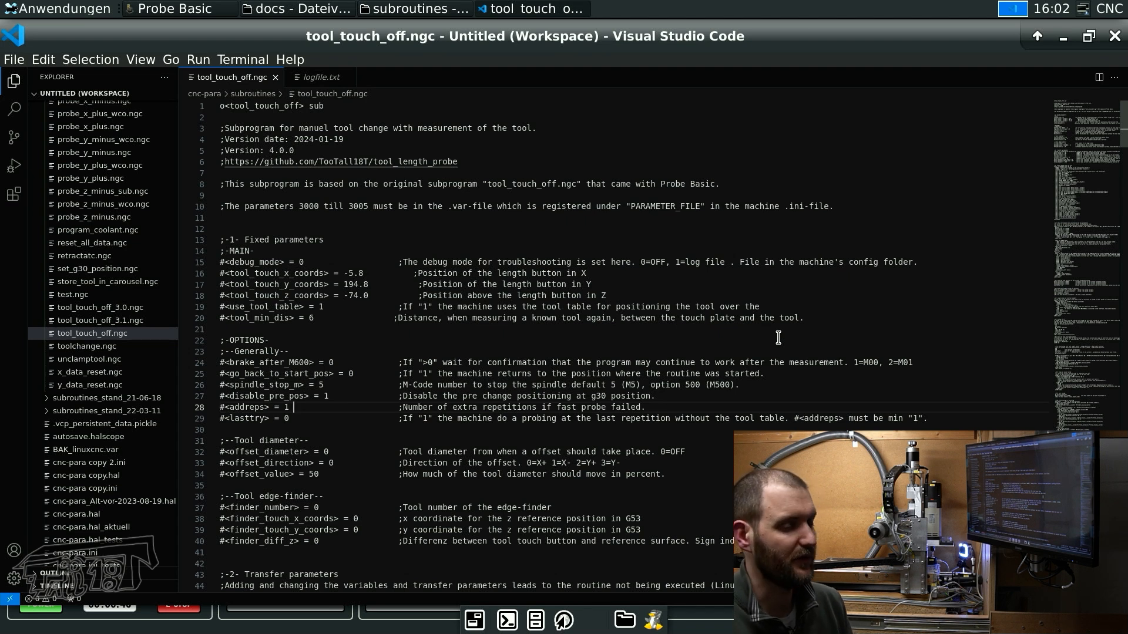
Switch to Visual Studio Code, set #<lasttry> to 1 in tool_touch_off.ngc and save the file.
key(Down)
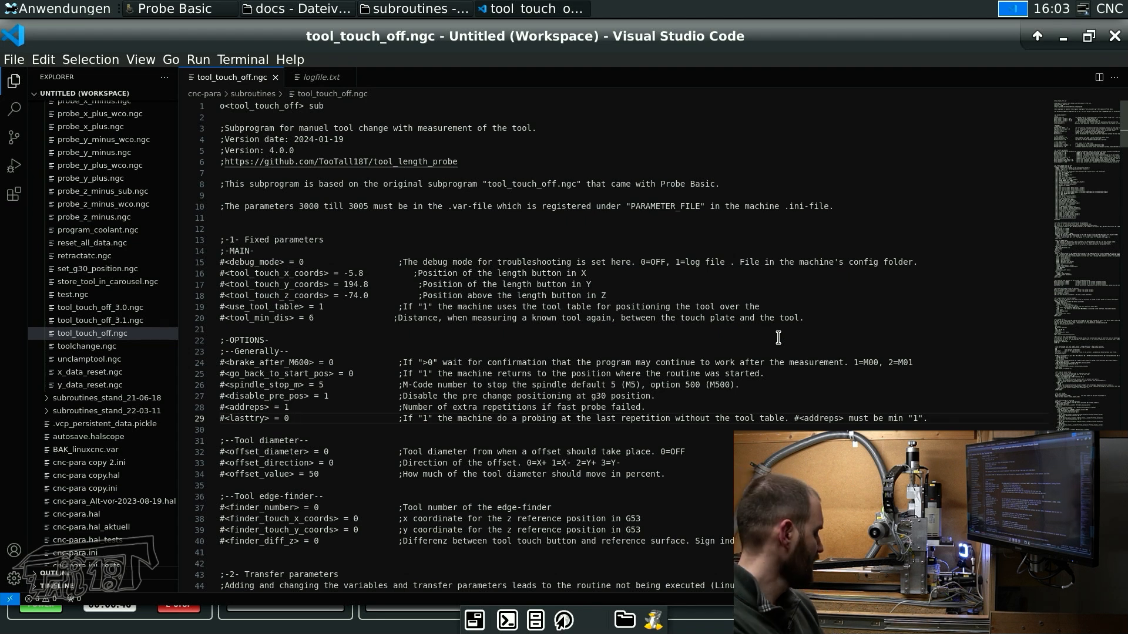
key(Left)
key(shift+Left)
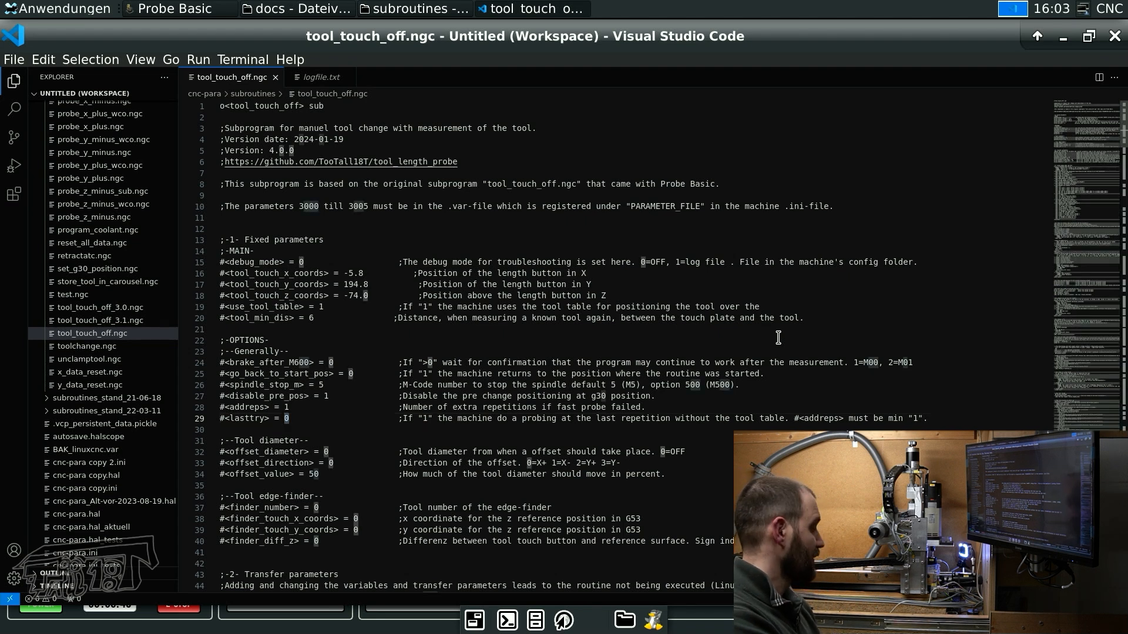
text(1)
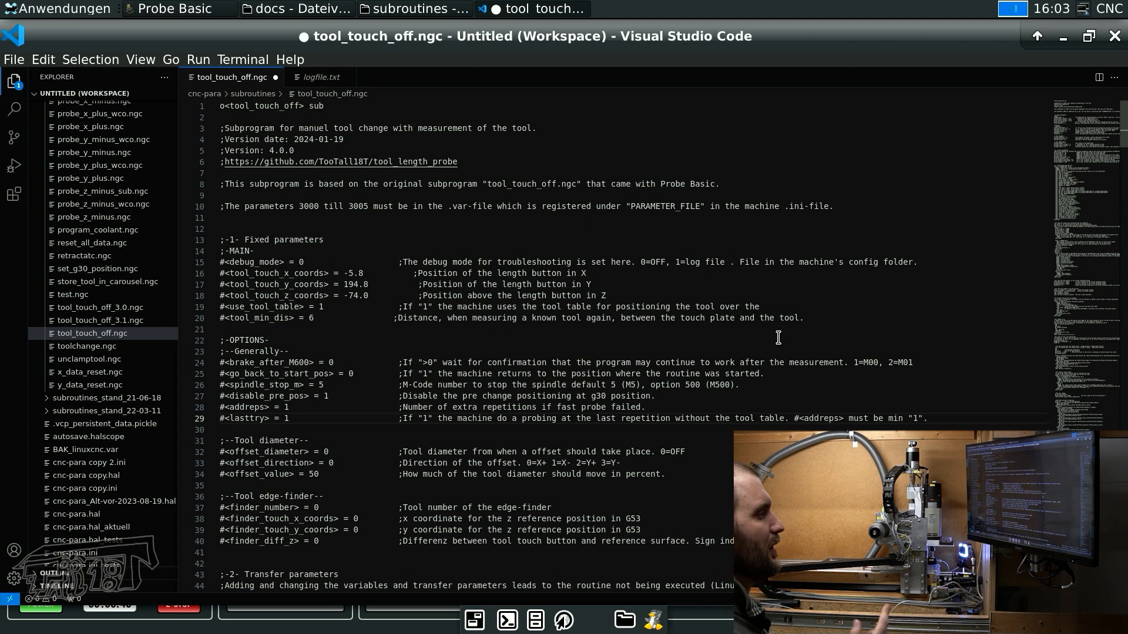
key(ctrl+s)
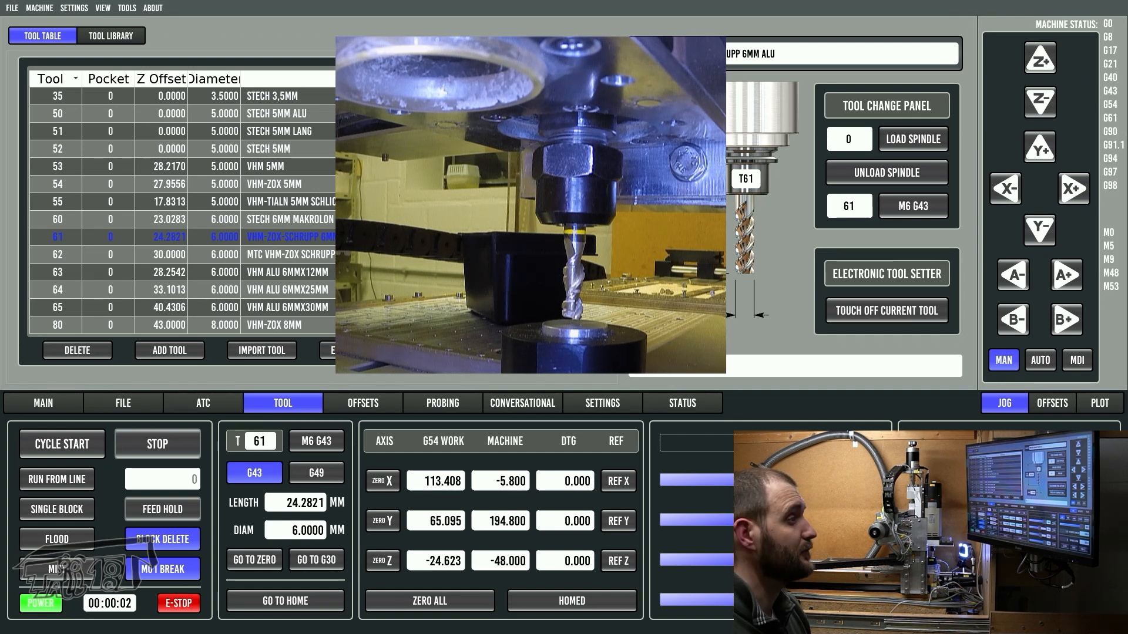
Switch to Probe Basic, rerun M600 T62 from the MDI history and confirm the manual tool change.
click(686, 365)
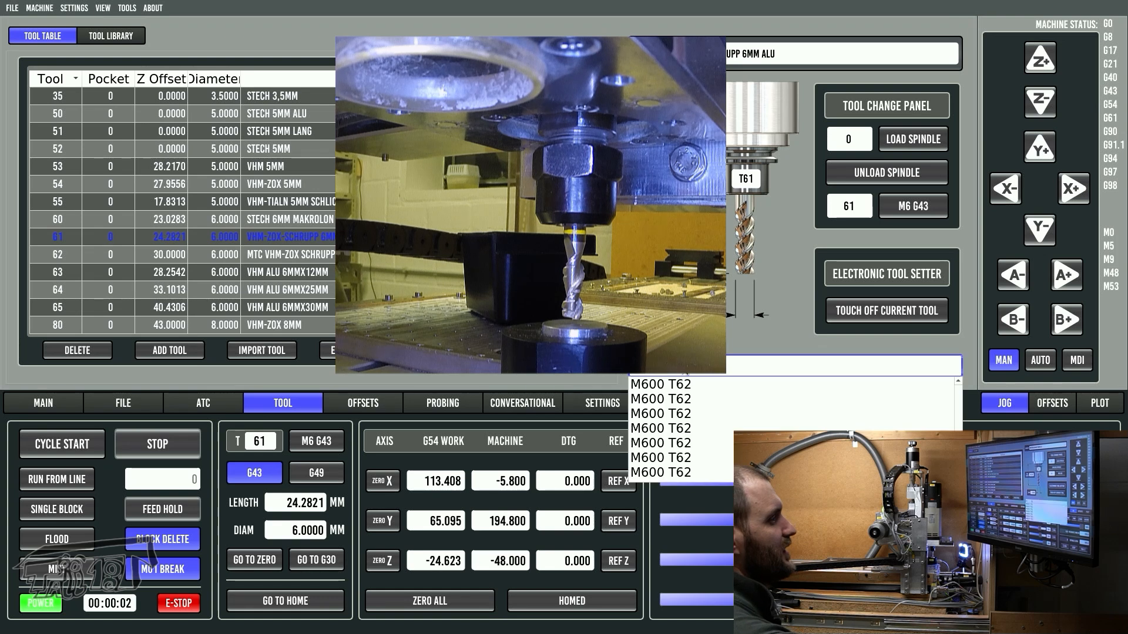
key(Down)
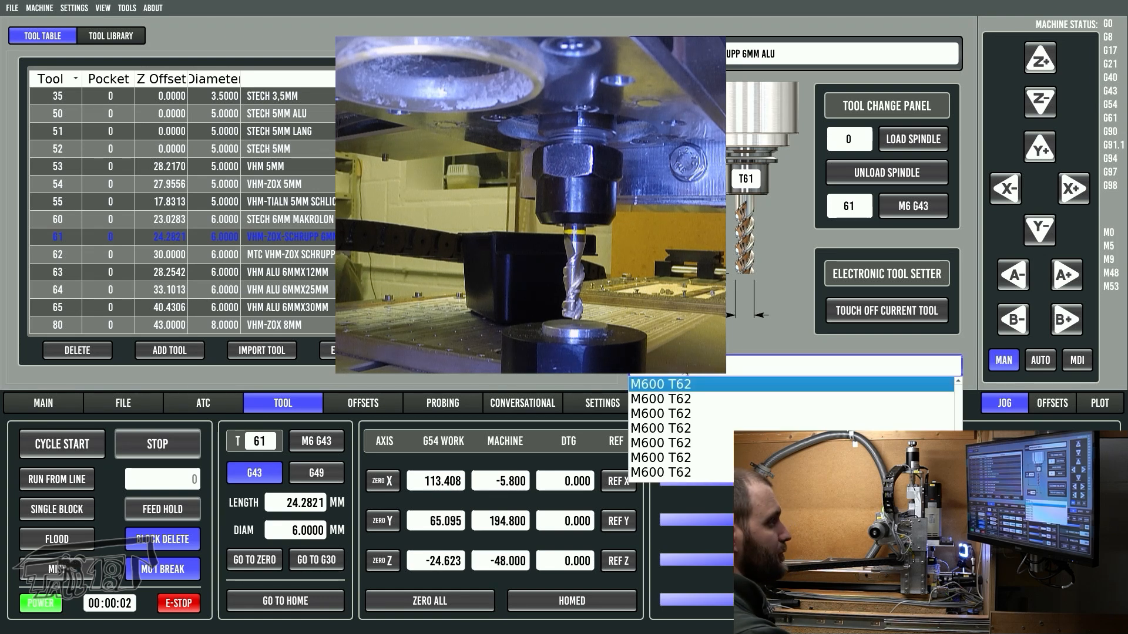
key(Return)
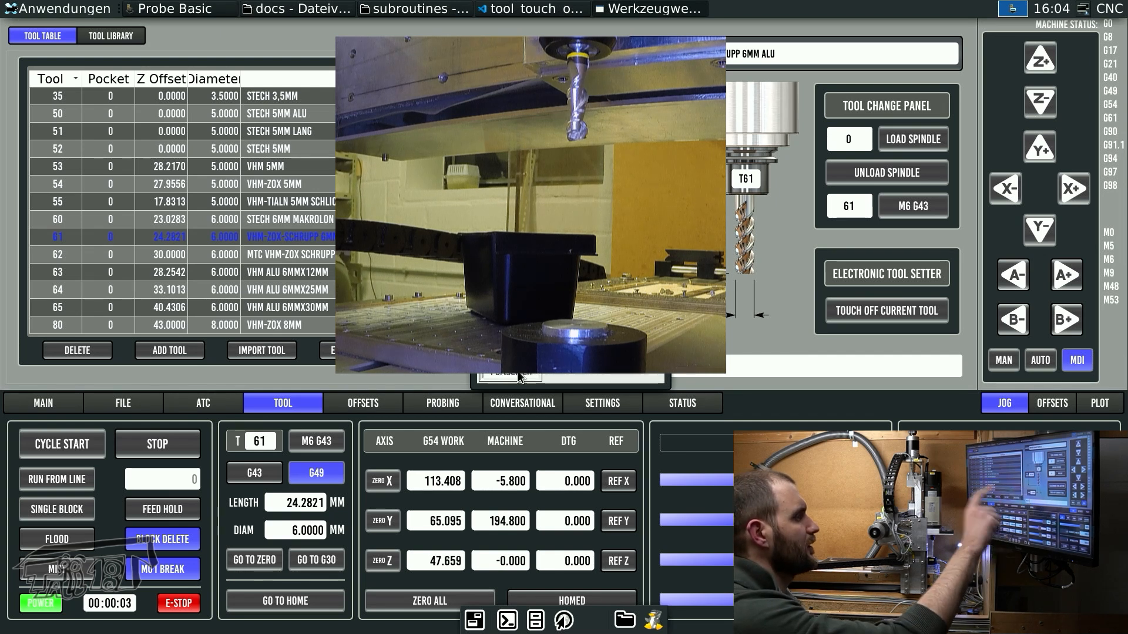
click(519, 376)
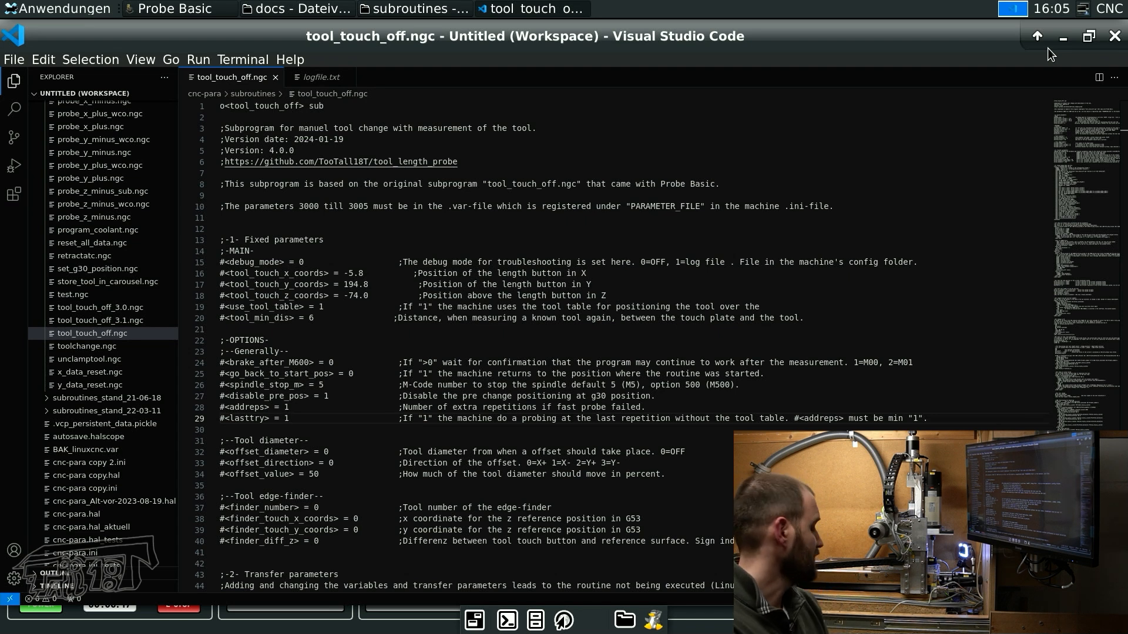
In Visual Studio Code set #<offset_diameter> to 12 and #<offset_direction> to 3 in tool_touch_off.ngc, and touch off tool 10 in Probe Basic.
key(Up)
key(Up)
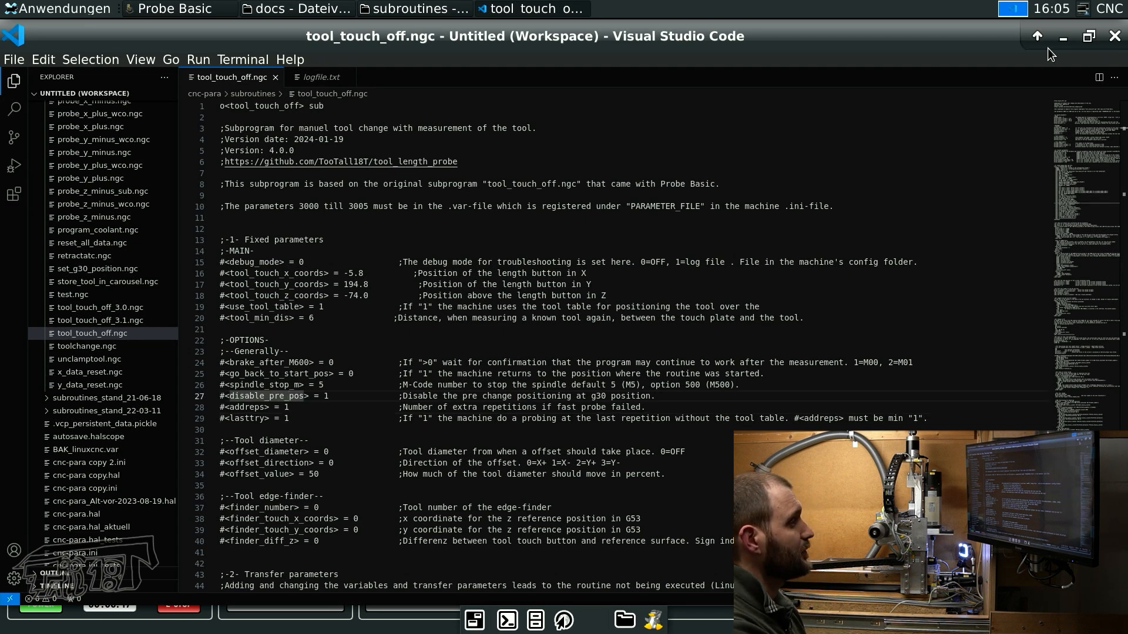
key(shift+Down)
key(shift+Down)
key(shift+Down)
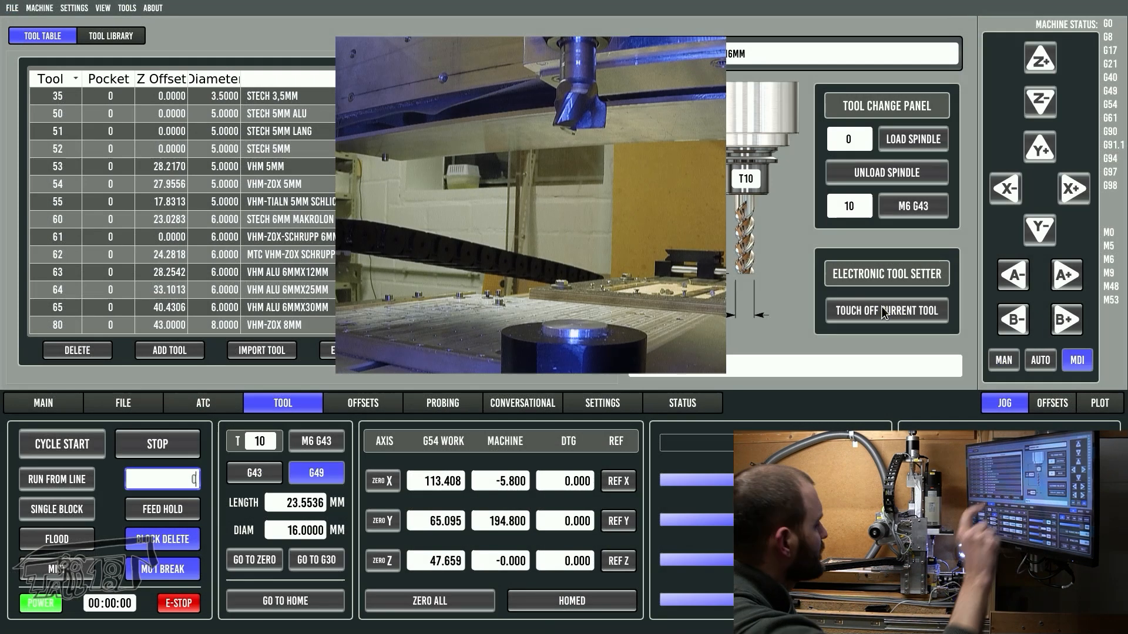
click(881, 305)
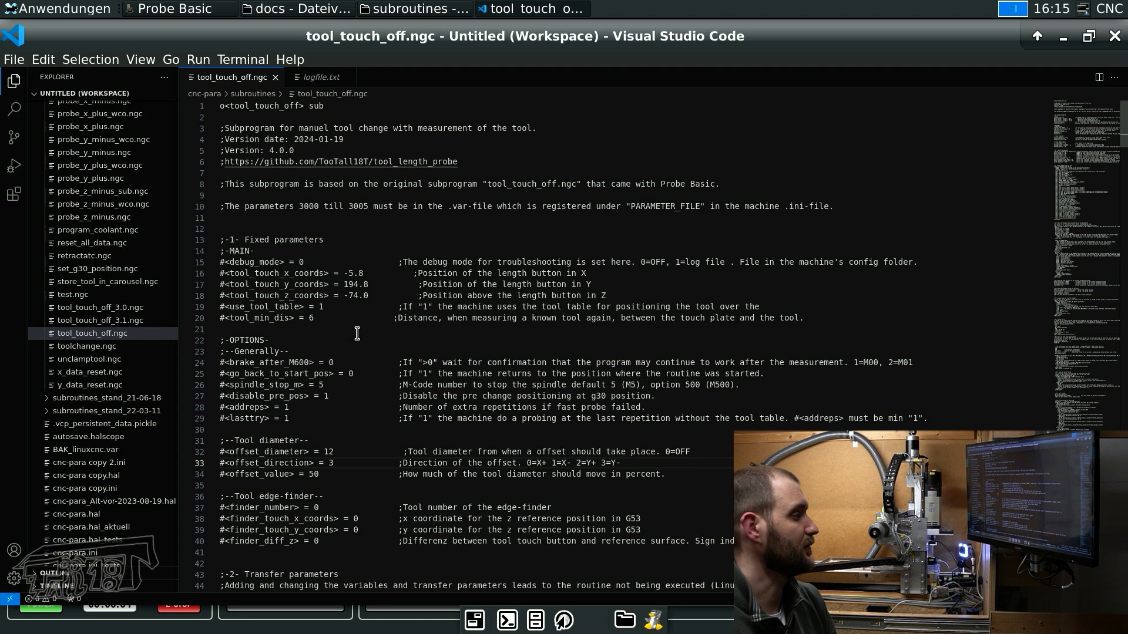
Switch to Visual Studio Code and set the edge-finder tool number to 1000 and its touch coordinates to X -5.8 and Y 178.8, saving the file.
click(314, 508)
text(000)
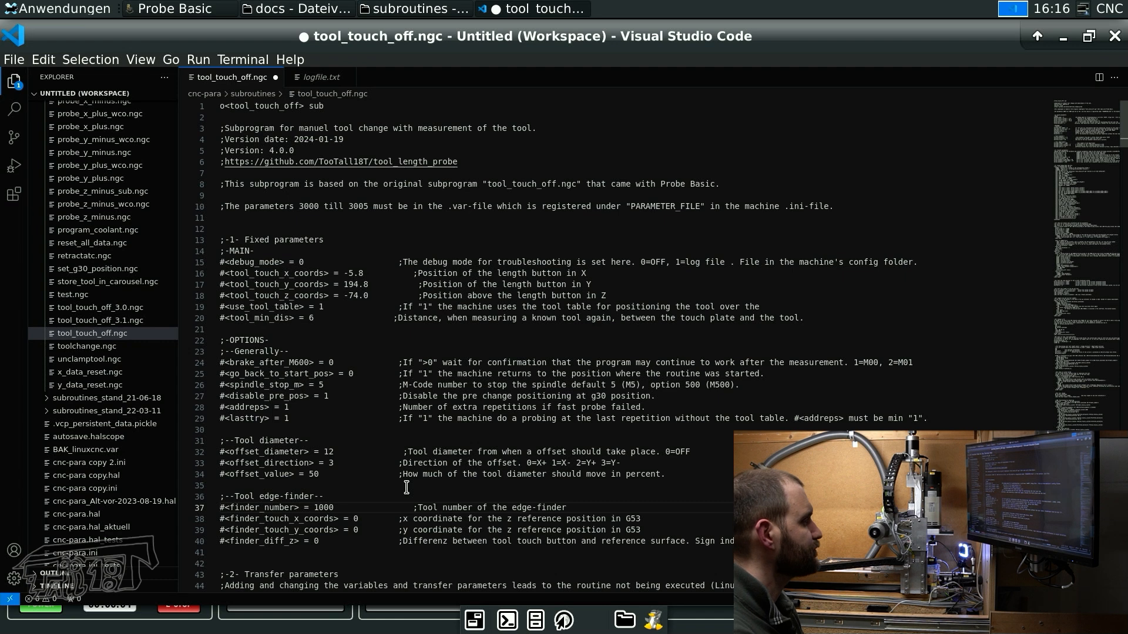
click(354, 519)
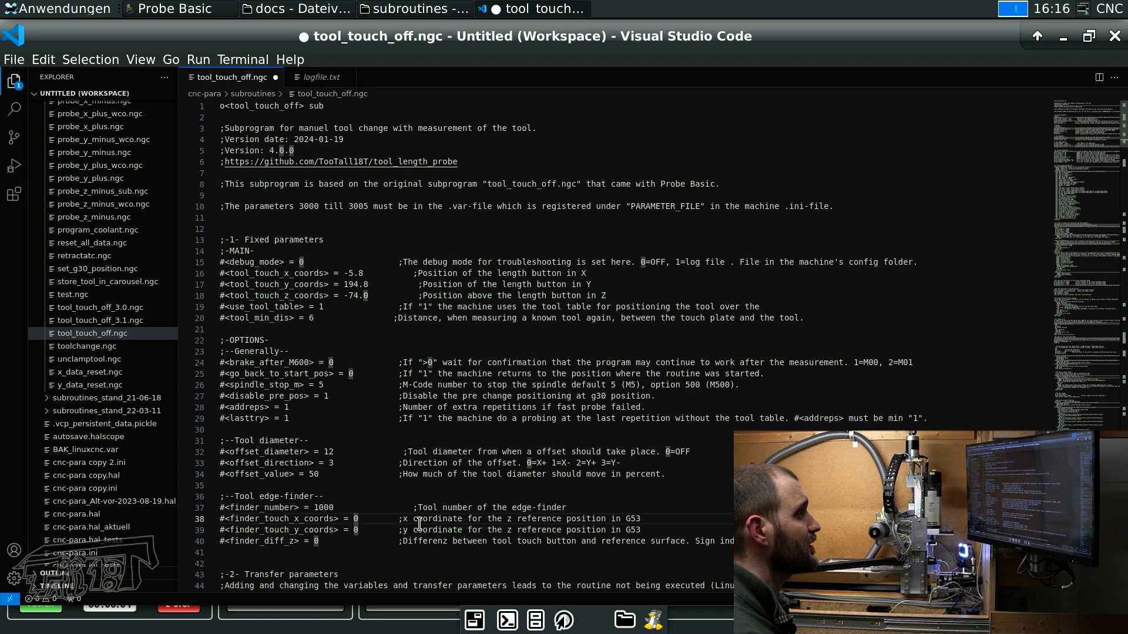
key(ctrl+s)
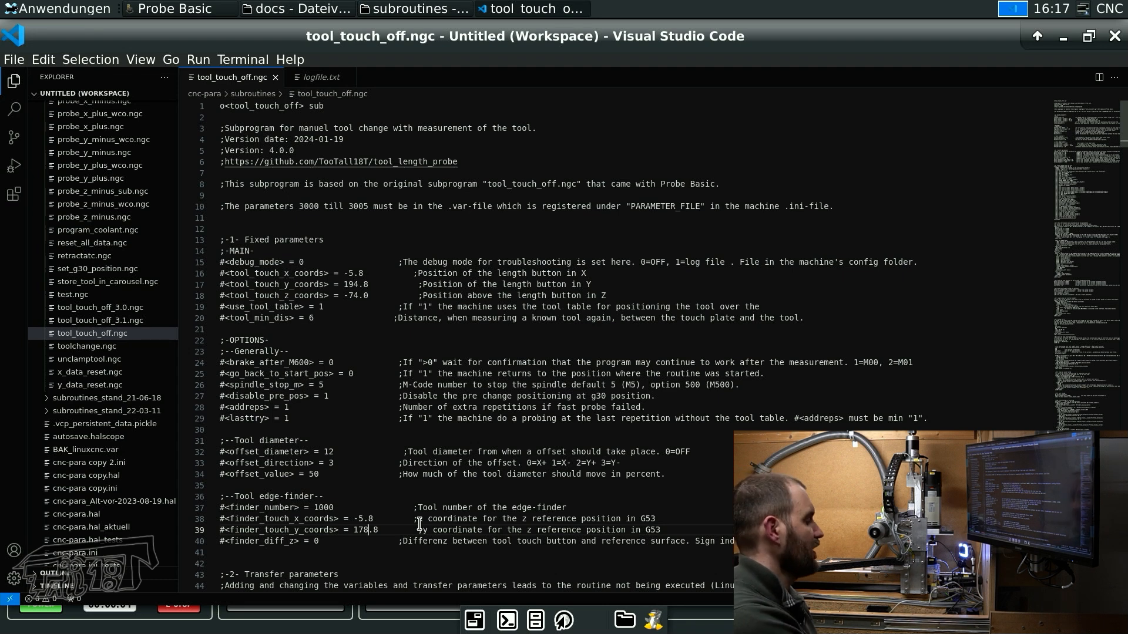
Set the edge-finder height difference #<finder_diff_z> to -2.3 and save tool_touch_off.ngc.
click(332, 540)
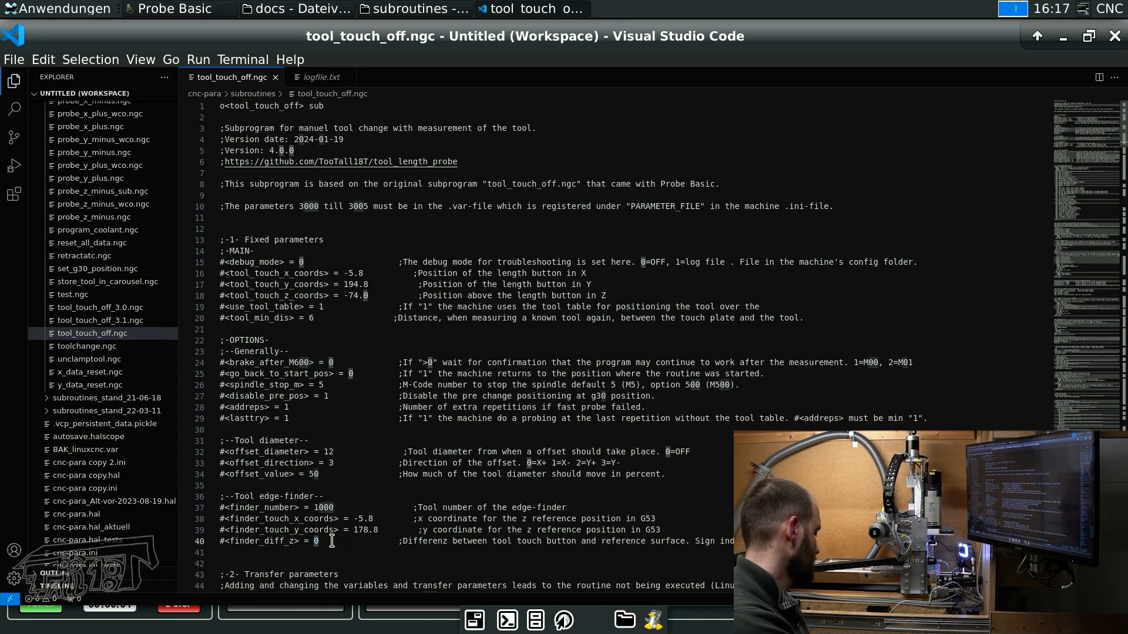
key(BackSpace)
text(-2.3)
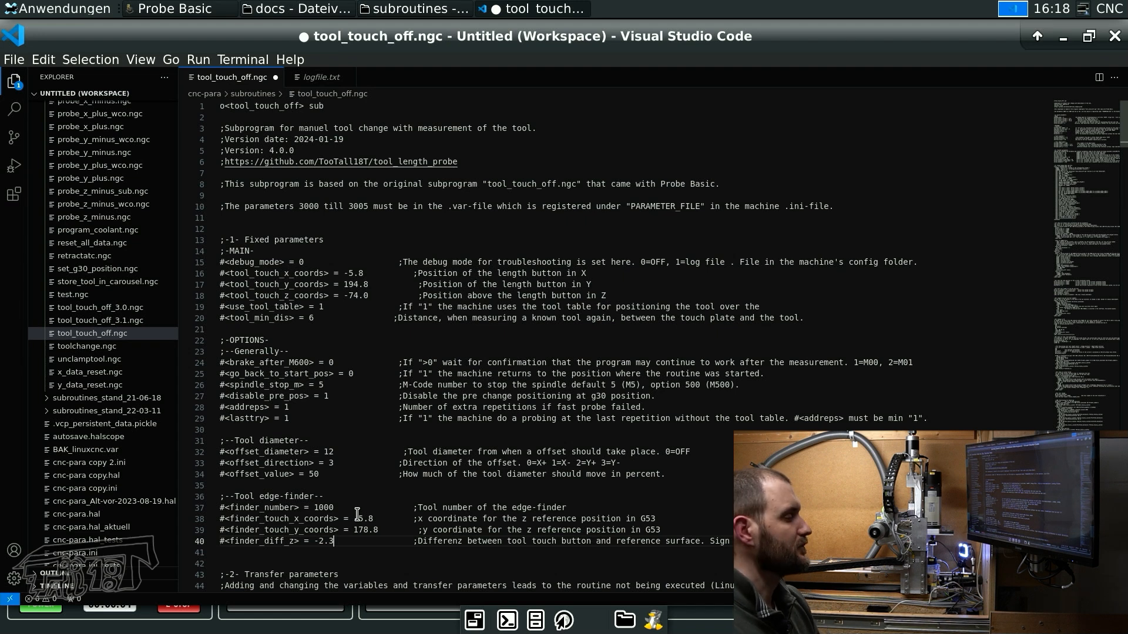
key(ctrl+s)
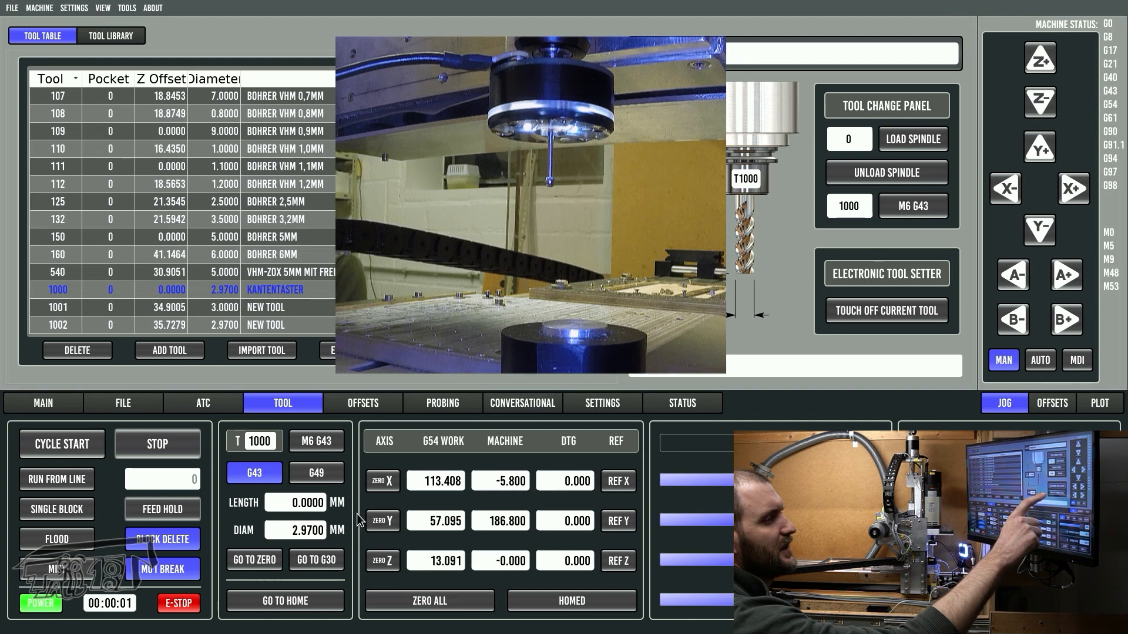
Switch to Probe Basic and touch off the loaded edge-finder, tool 1000.
click(867, 316)
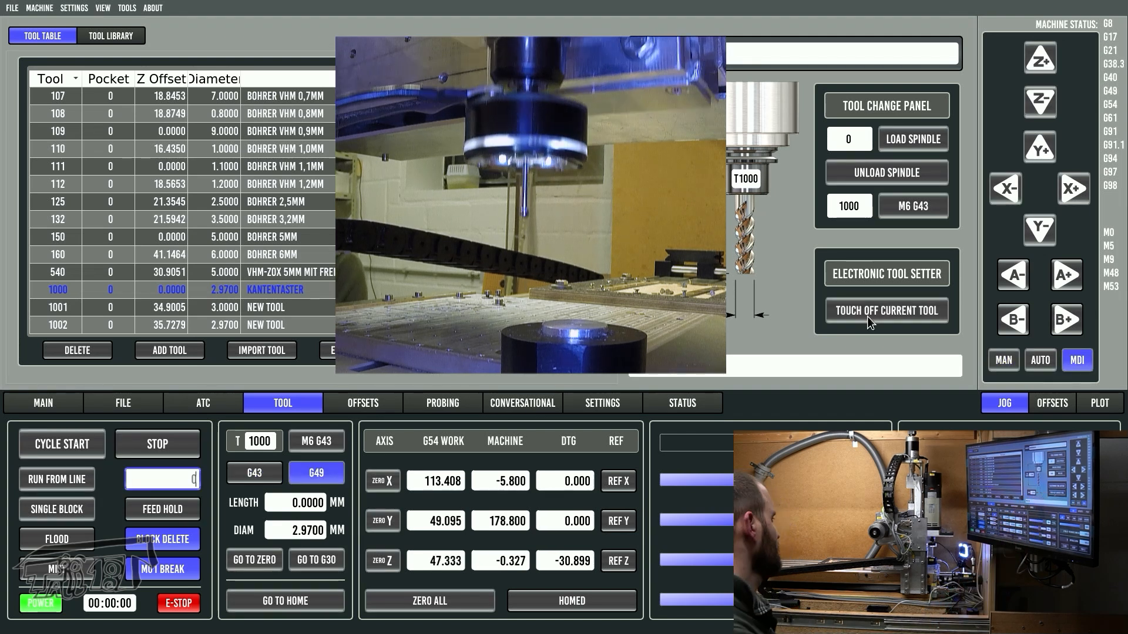